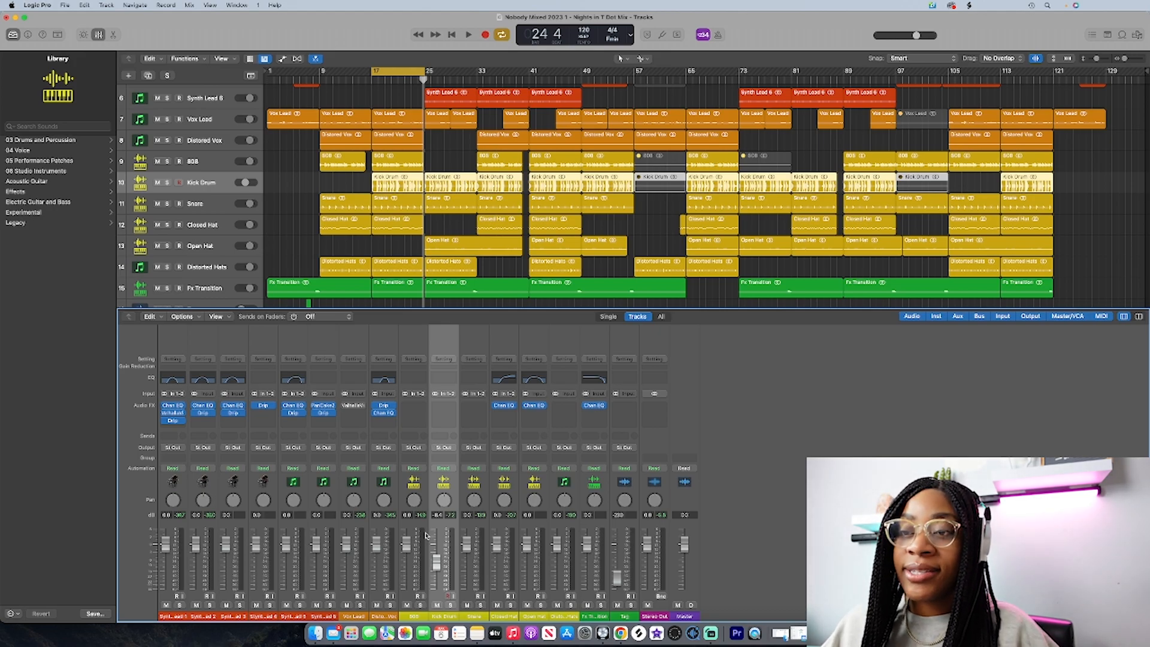
Step: Insert a Vintage Console EQ and a Channel EQ on the Kick Drum channel and play the track soloed
{"action": "left_click", "coordinate": [443, 406]}
{"action": "mouse_move", "coordinate": [473, 603]}
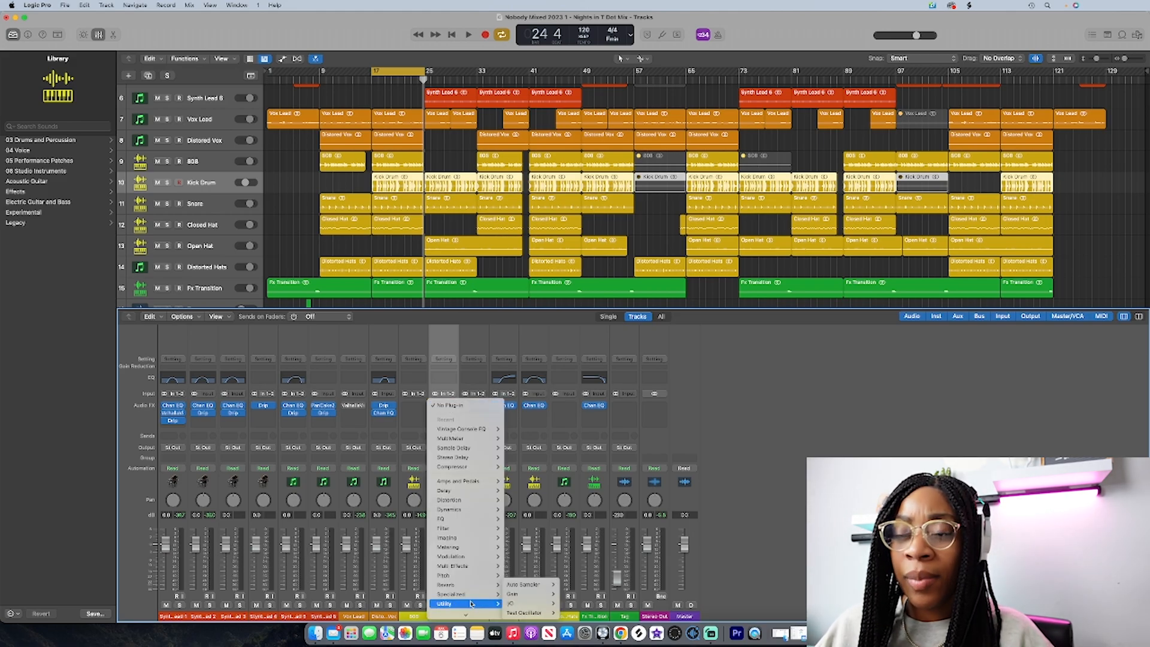
{"action": "mouse_move", "coordinate": [460, 513]}
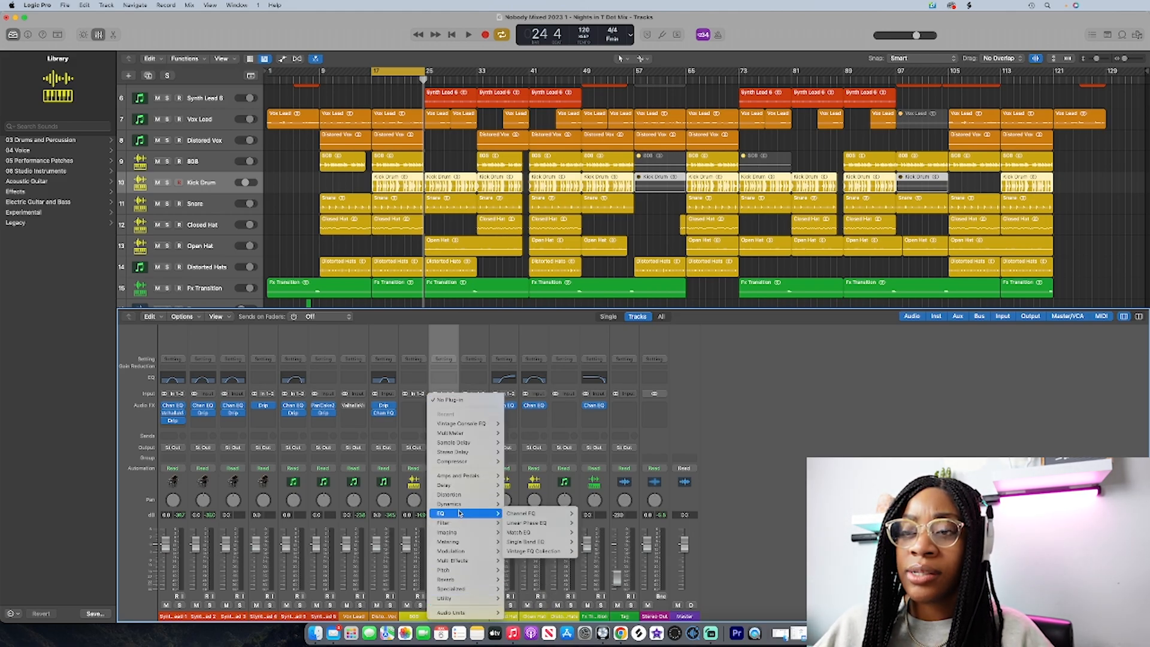
{"action": "left_click", "coordinate": [605, 550]}
{"action": "key", "text": "s"}
{"action": "key", "text": "space"}
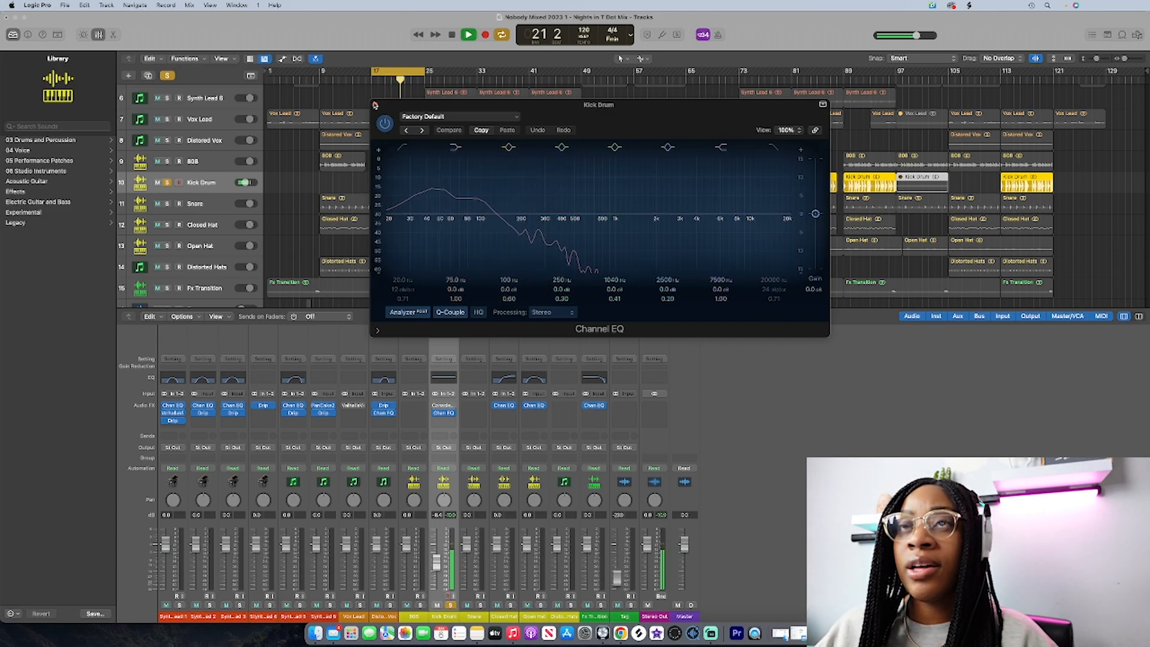
Step: On the kick's Vintage Console EQ, enable the low cut, adjust the low band's gain and frequency, and raise the output Drive
{"action": "left_click", "coordinate": [374, 105]}
{"action": "left_click", "coordinate": [443, 406]}
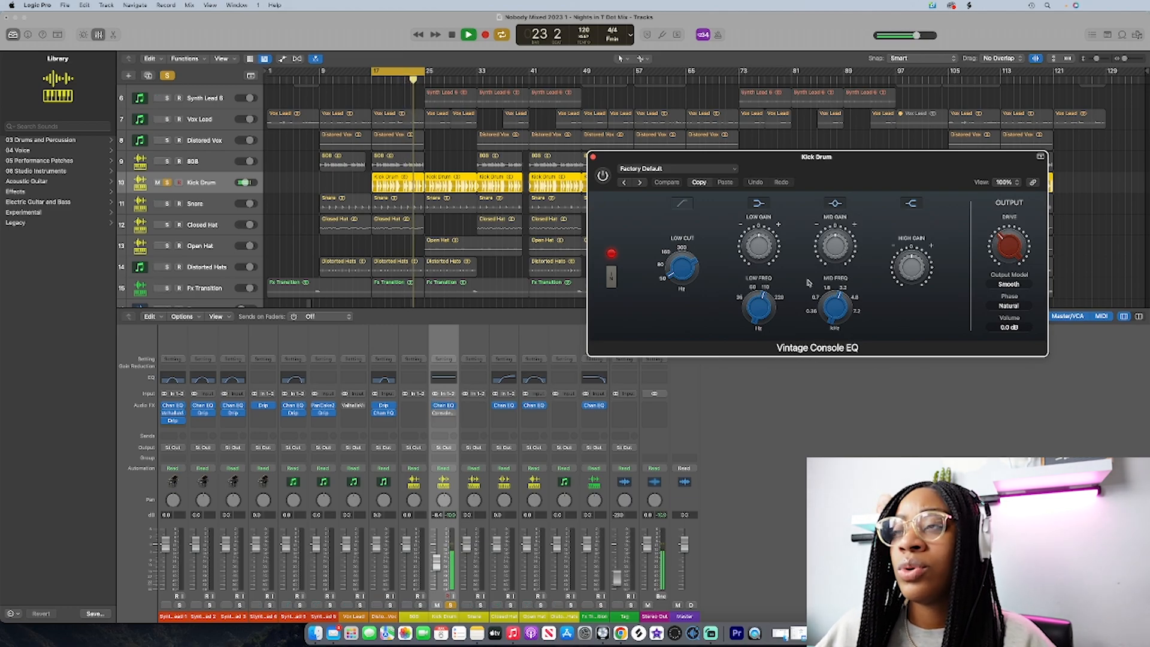
{"action": "left_click", "coordinate": [680, 203]}
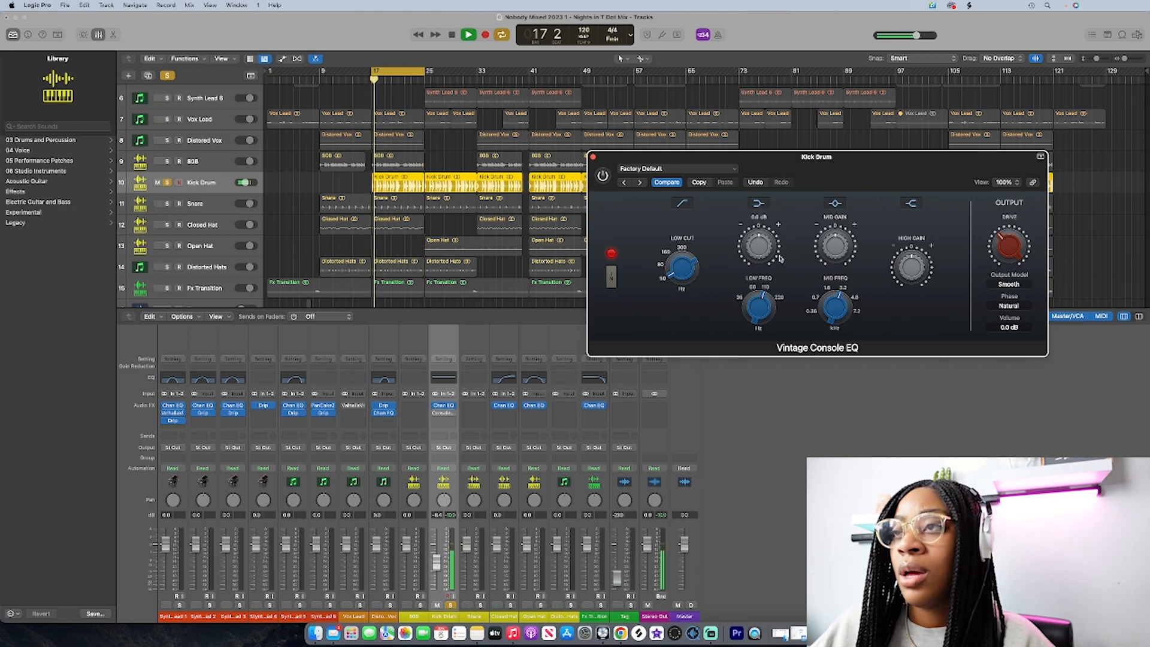
{"action": "left_click_drag", "start_coordinate": [766, 248], "coordinate": [766, 241]}
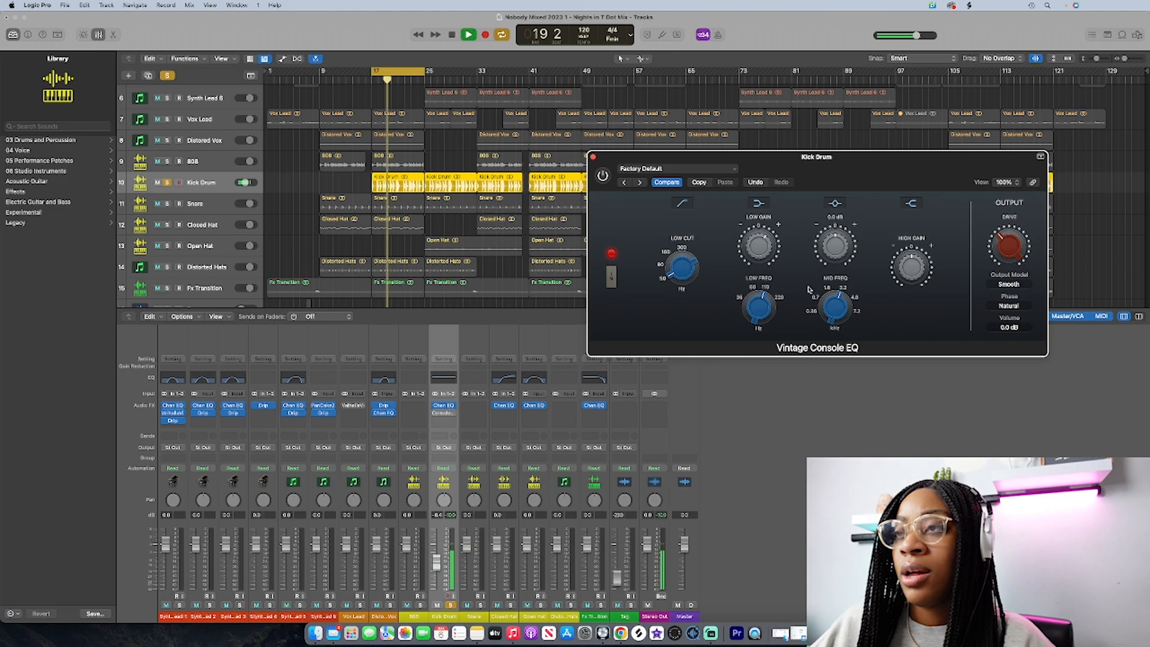
{"action": "left_click_drag", "start_coordinate": [765, 310], "coordinate": [765, 307]}
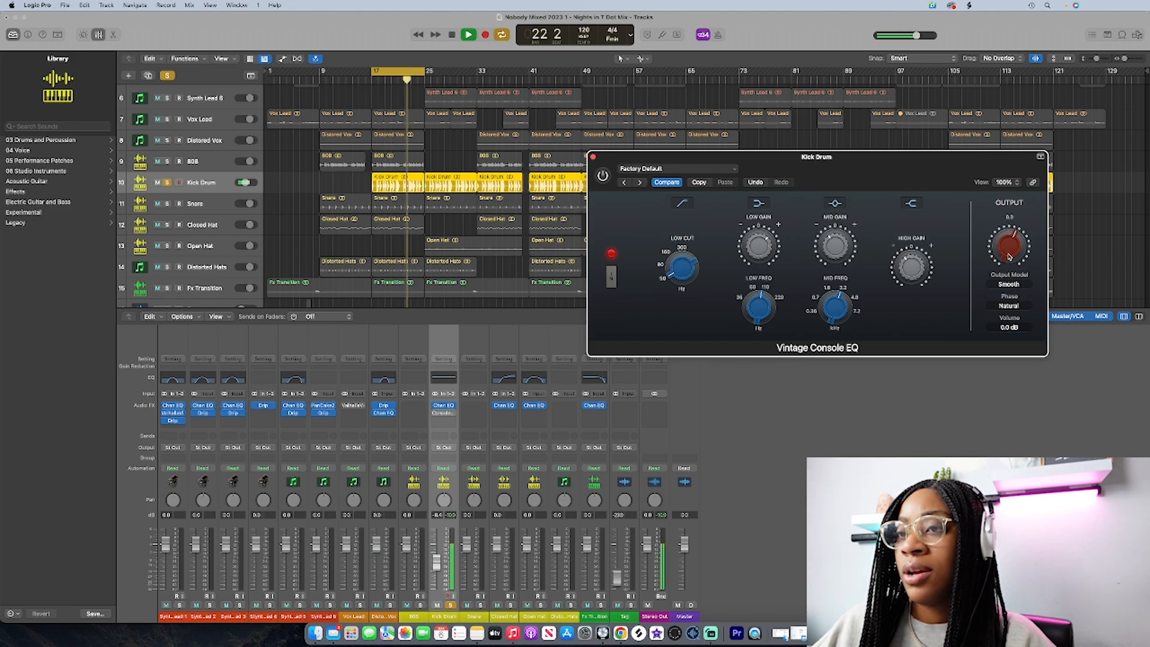
Step: Audition the Silky, Punchy and Smooth output models on the kick's Vintage Console EQ, finishing on Silky with Natural phase
{"action": "left_click", "coordinate": [1011, 285]}
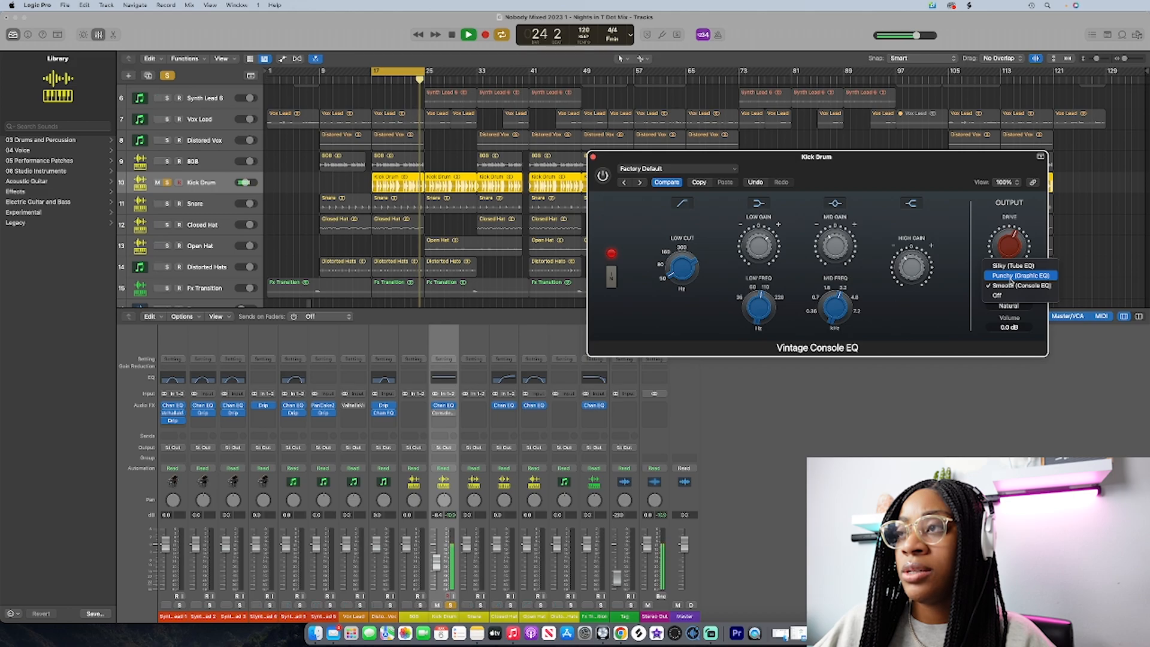
{"action": "left_click", "coordinate": [1008, 266]}
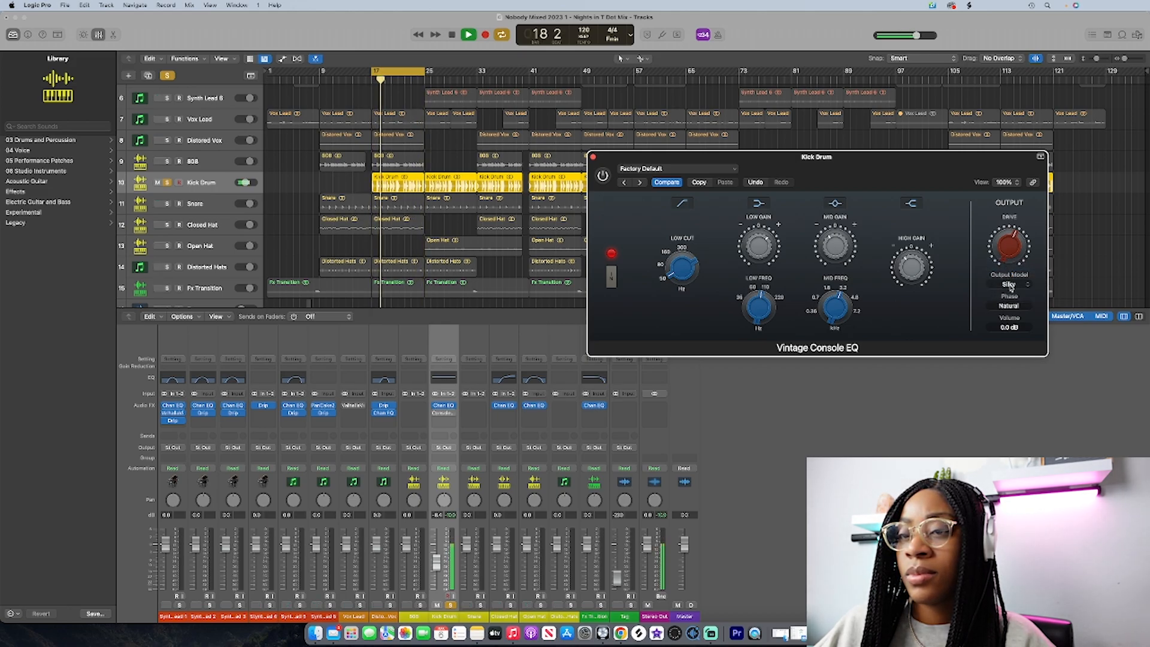
{"action": "left_click", "coordinate": [1010, 285]}
{"action": "left_click", "coordinate": [1005, 297]}
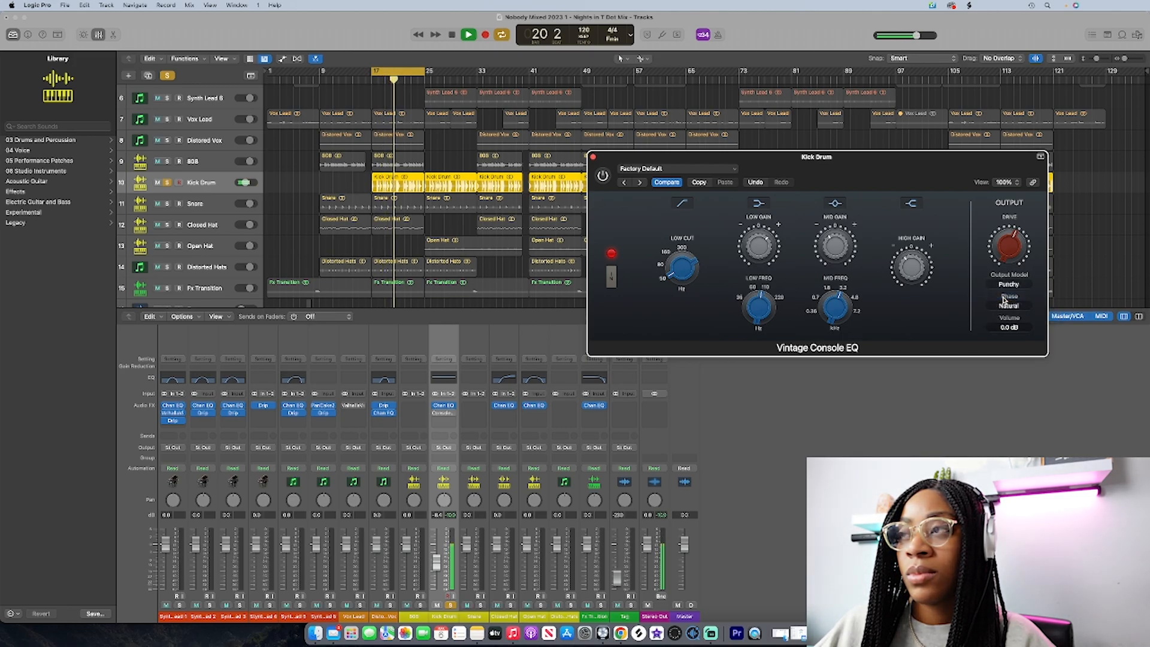
{"action": "left_click", "coordinate": [1005, 306]}
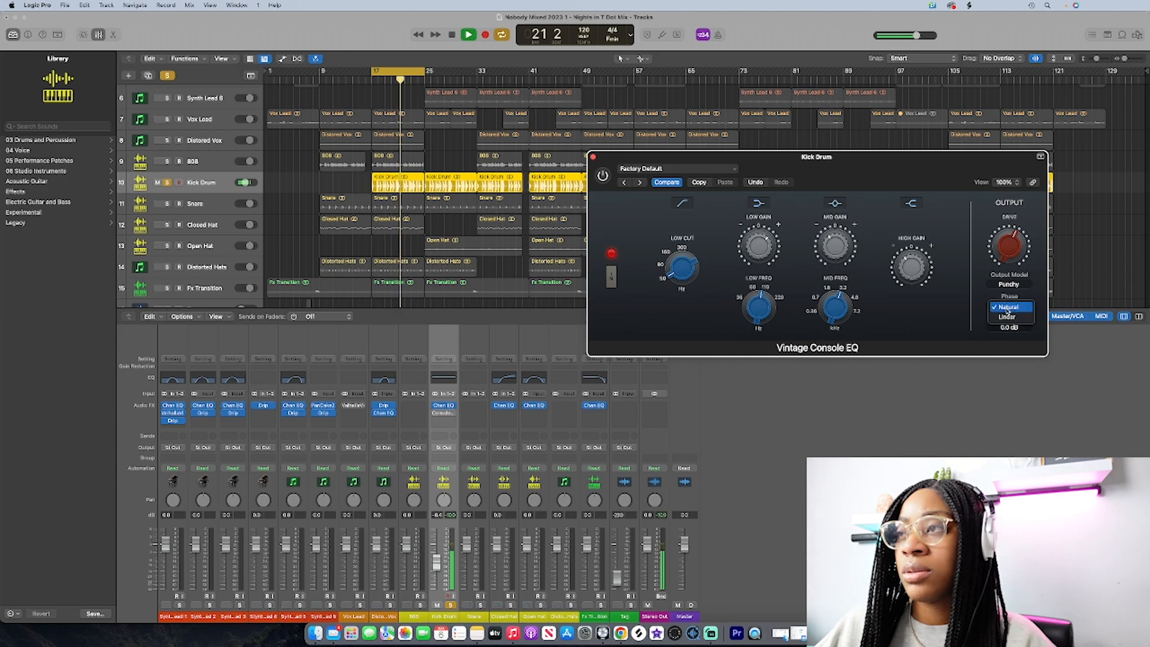
{"action": "left_click", "coordinate": [1011, 292]}
{"action": "left_click", "coordinate": [1011, 286]}
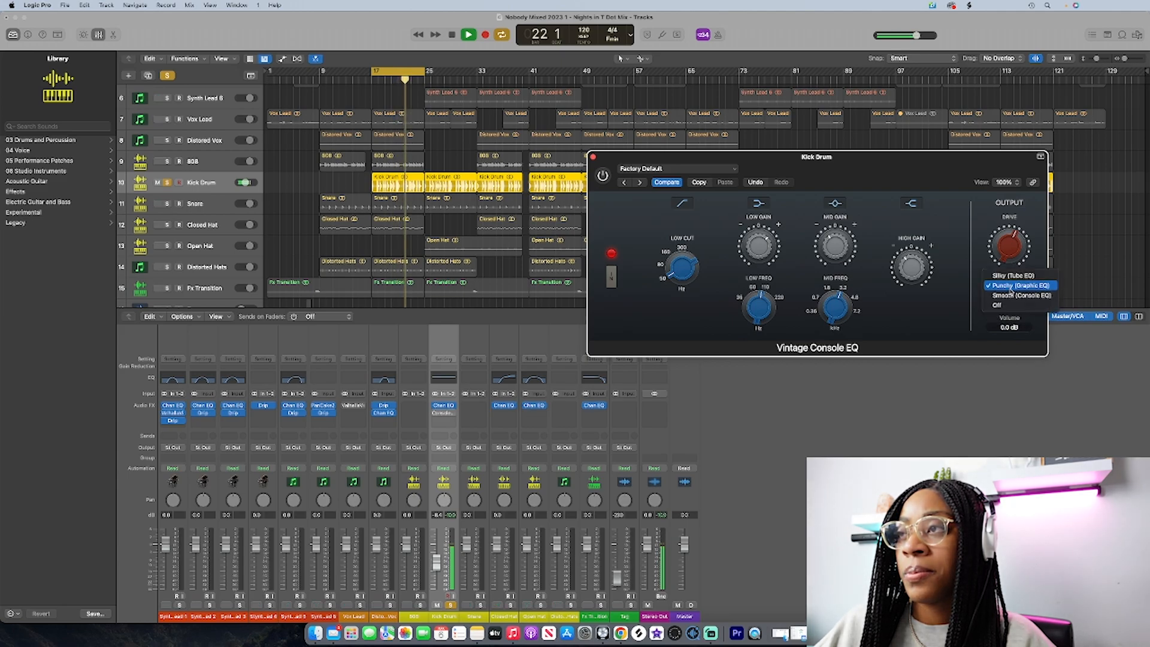
{"action": "left_click", "coordinate": [1011, 298]}
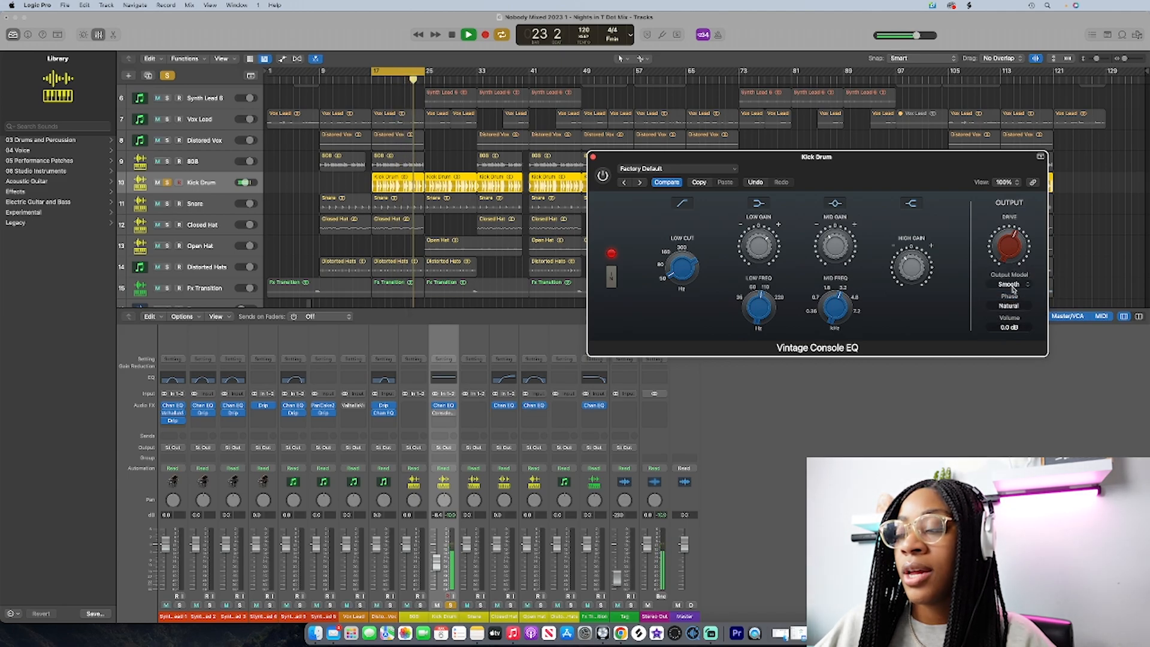
{"action": "left_click", "coordinate": [1009, 285]}
{"action": "left_click", "coordinate": [1006, 277]}
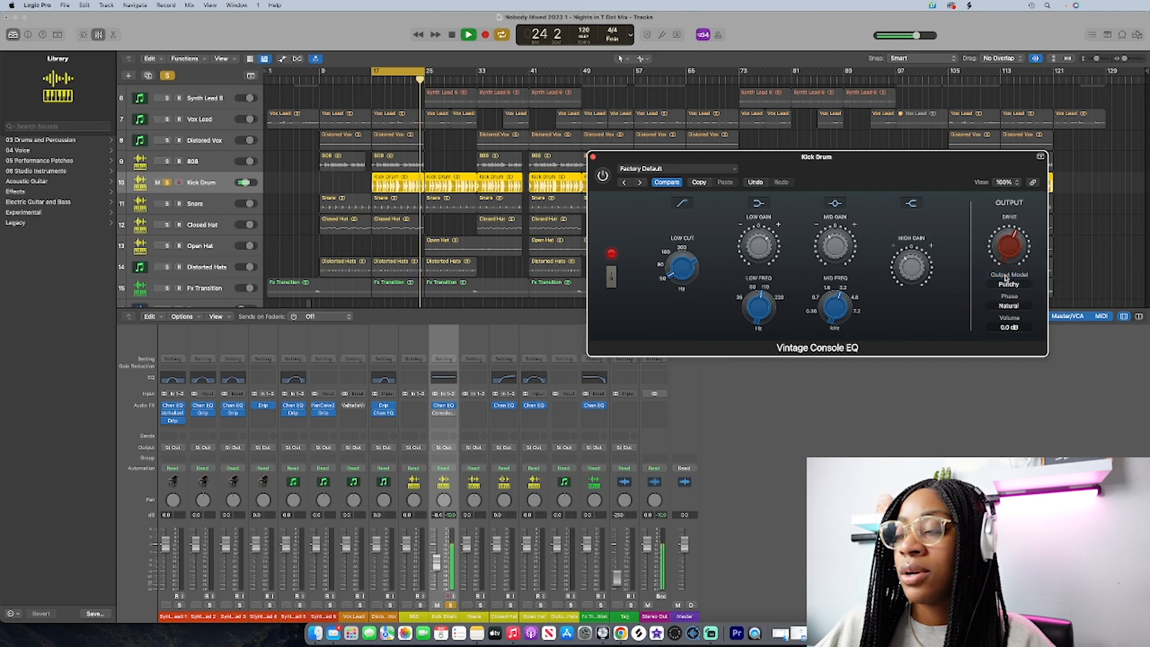
{"action": "left_click", "coordinate": [1011, 286]}
{"action": "left_click", "coordinate": [1010, 279]}
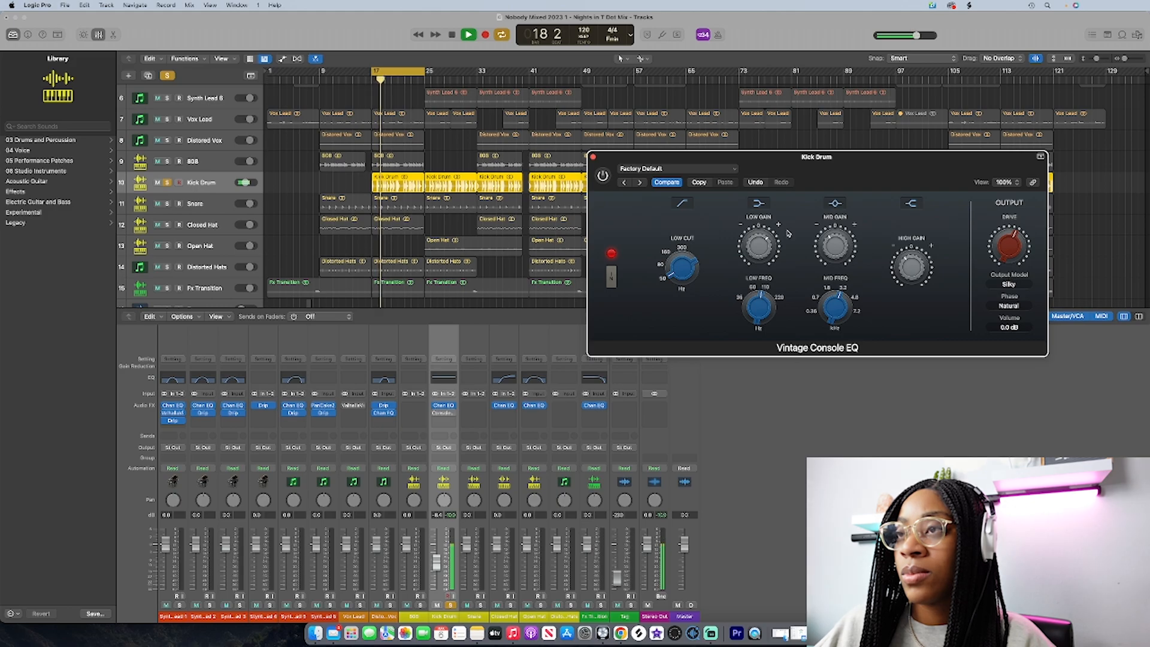
Step: Cut the Mid Gain by almost 3 dB on the kick's Vintage Console EQ and lower its Mid Freq slightly
{"action": "mouse_move", "coordinate": [832, 246]}
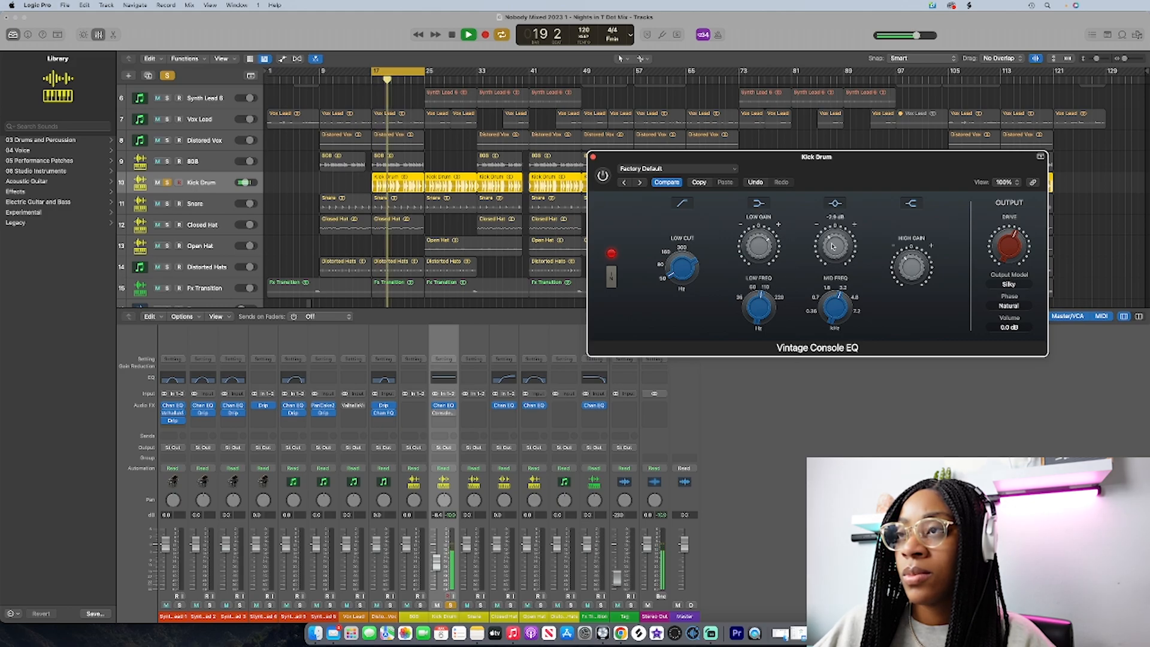
{"action": "left_click_drag", "start_coordinate": [837, 218], "coordinate": [837, 214]}
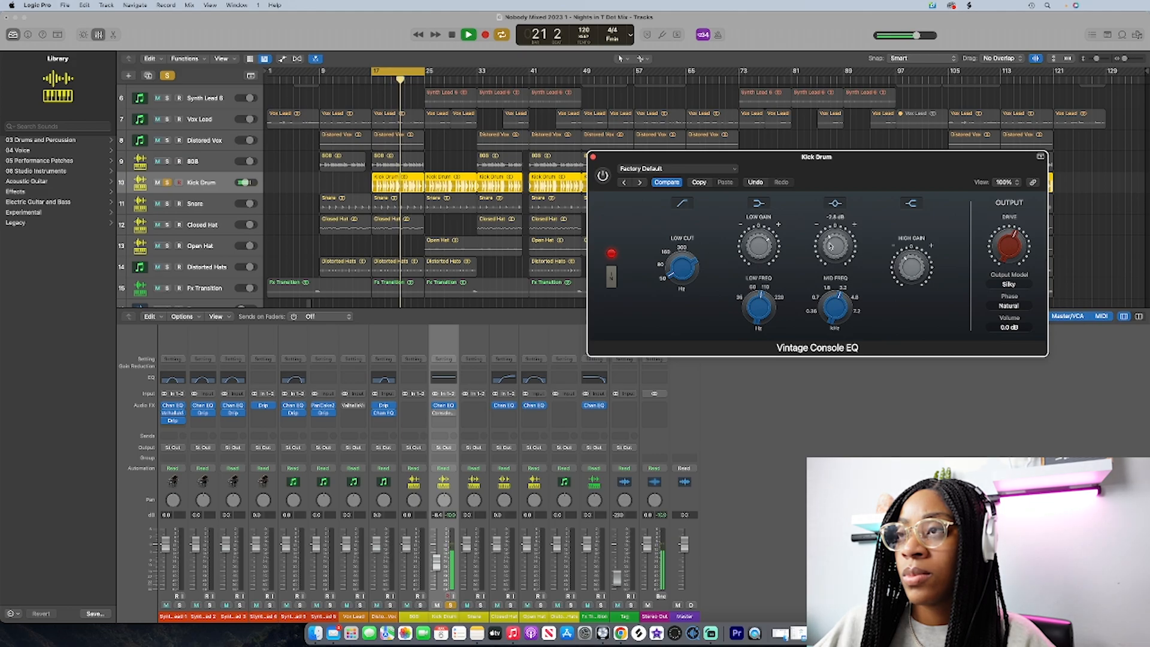
{"action": "mouse_move", "coordinate": [912, 235]}
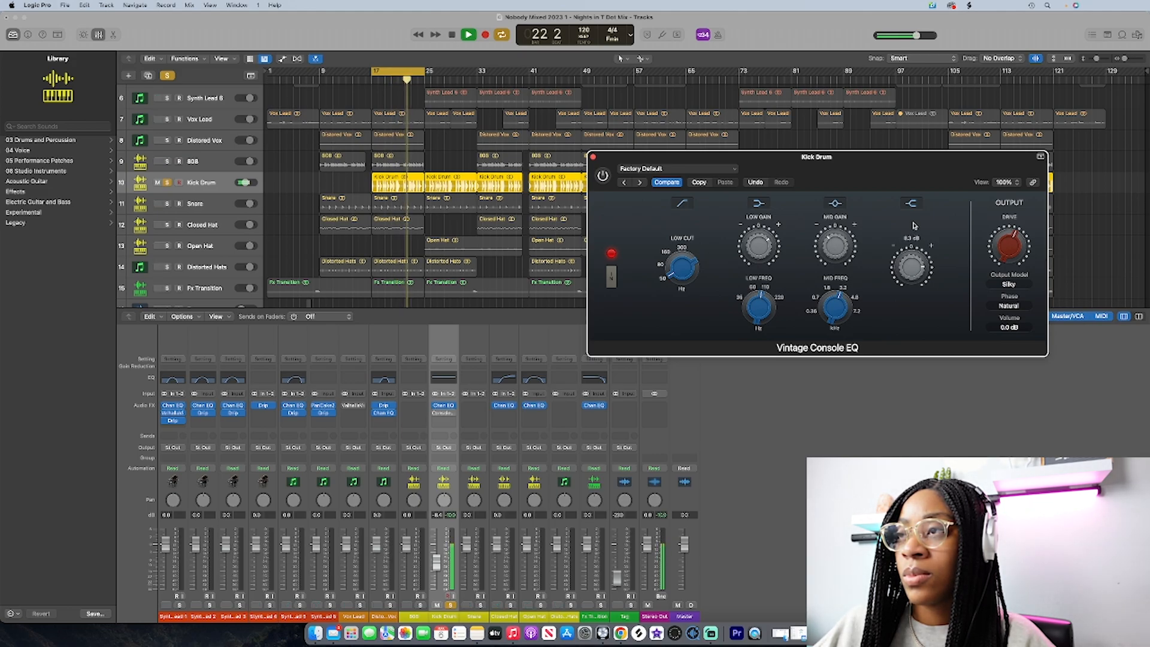
{"action": "mouse_move", "coordinate": [841, 301]}
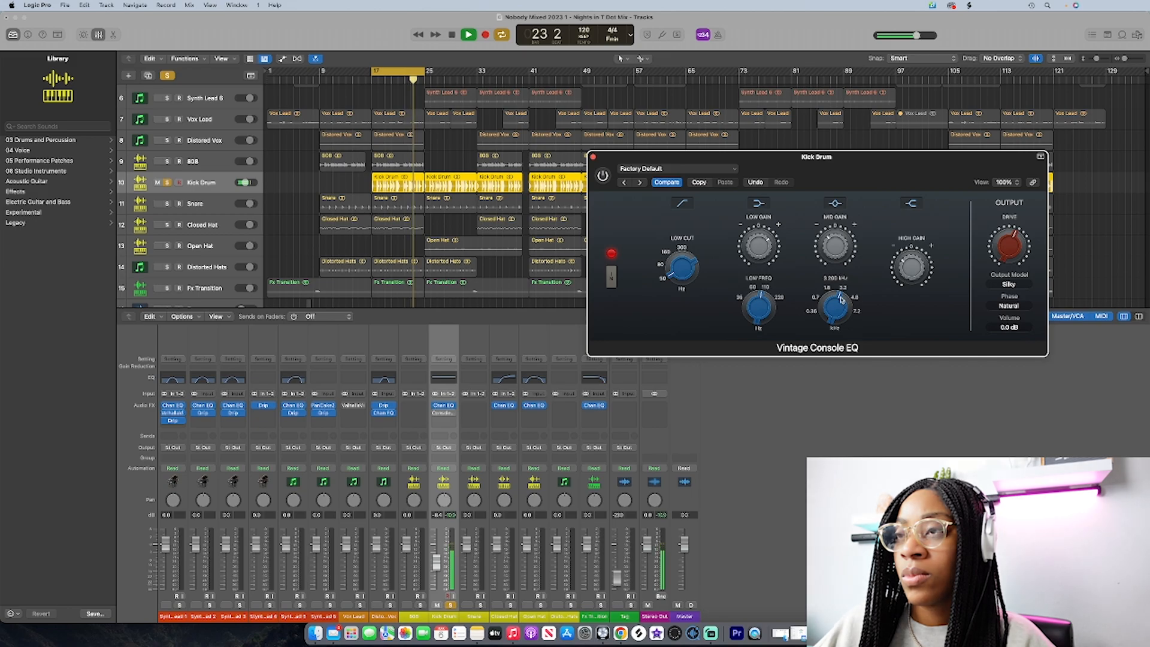
{"action": "mouse_move", "coordinate": [835, 311]}
{"action": "left_mouse_down"}
{"action": "mouse_move", "coordinate": [835, 275]}
{"action": "mouse_move", "coordinate": [836, 307]}
{"action": "left_mouse_up"}
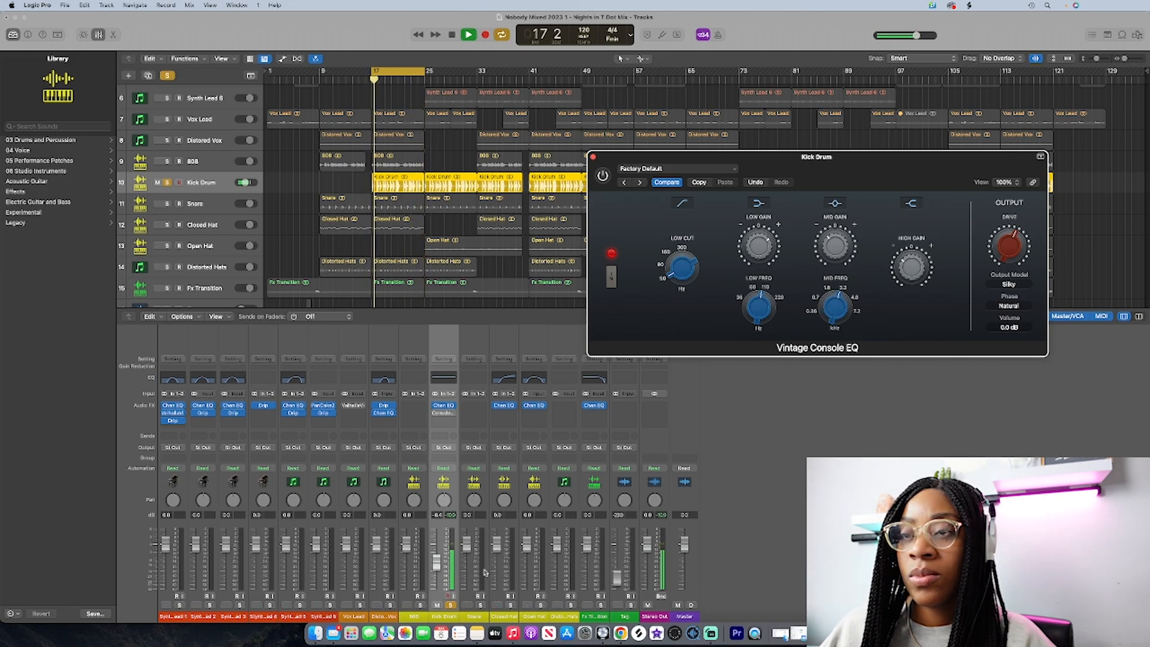
Step: Insert a Compressor after the EQ on the Kick Drum channel, with Auto Gain off and the Studio VCA model
{"action": "left_click", "coordinate": [443, 405]}
{"action": "left_click", "coordinate": [574, 530]}
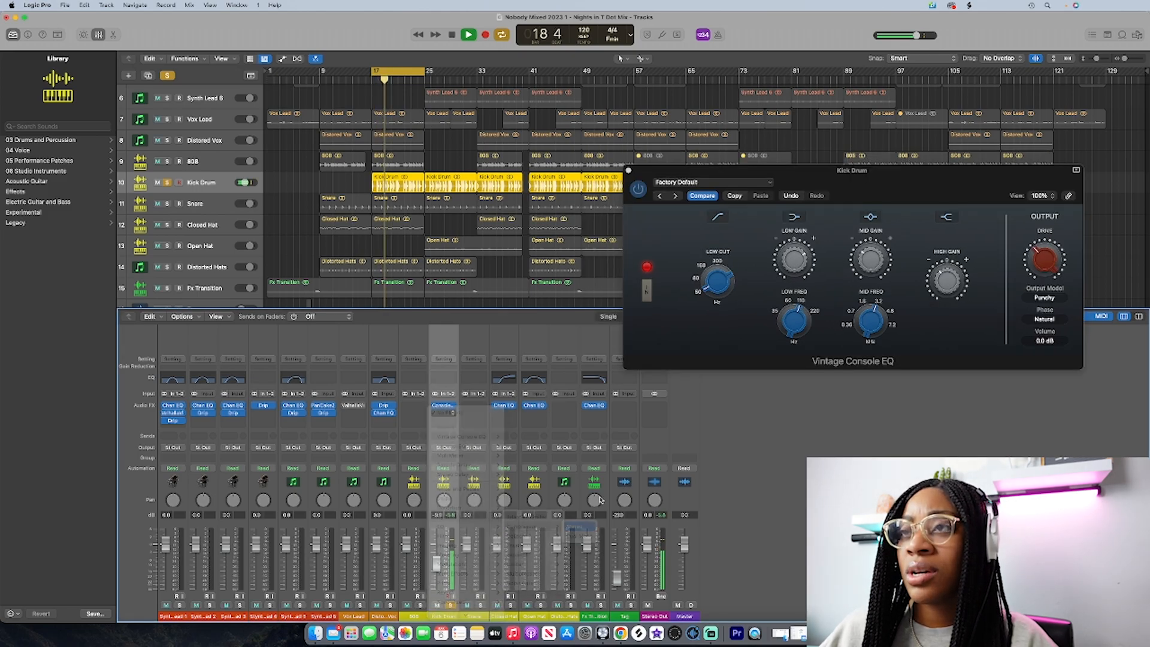
{"action": "left_click_drag", "start_coordinate": [585, 153], "coordinate": [808, 212]}
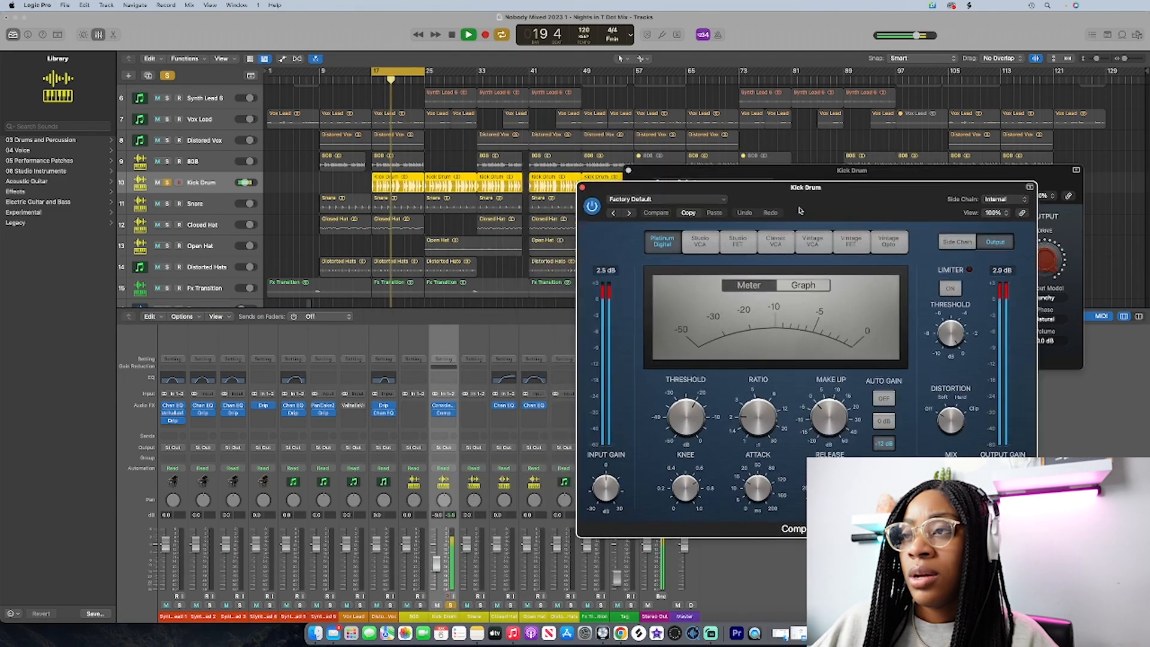
{"action": "left_click", "coordinate": [883, 397]}
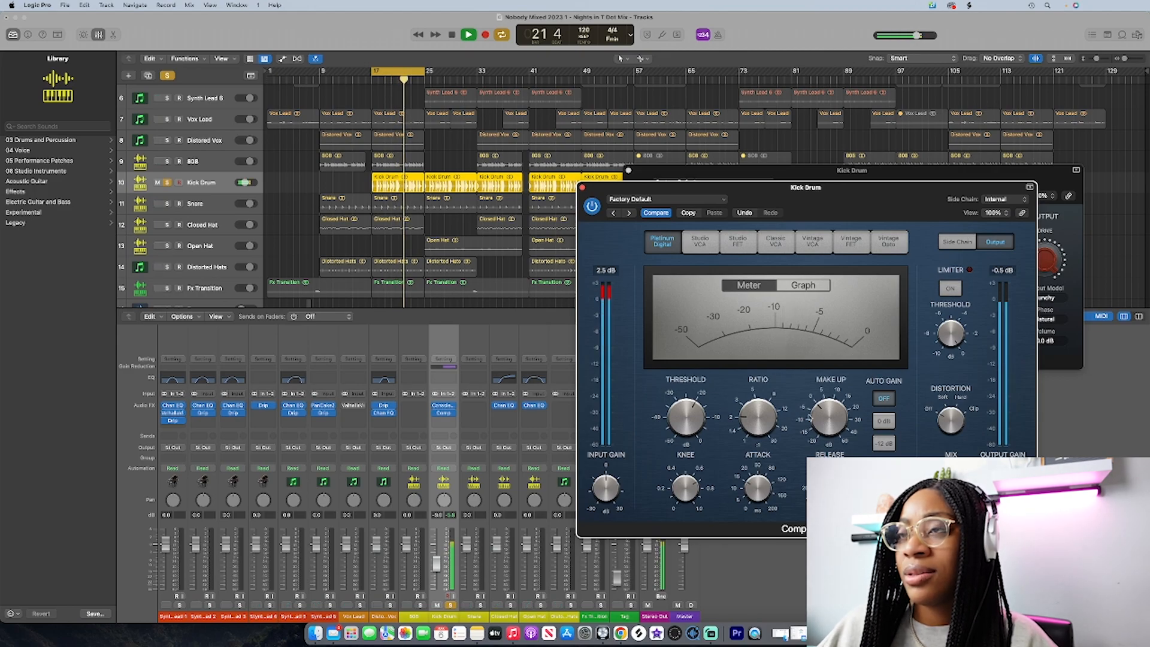
{"action": "left_click", "coordinate": [700, 242]}
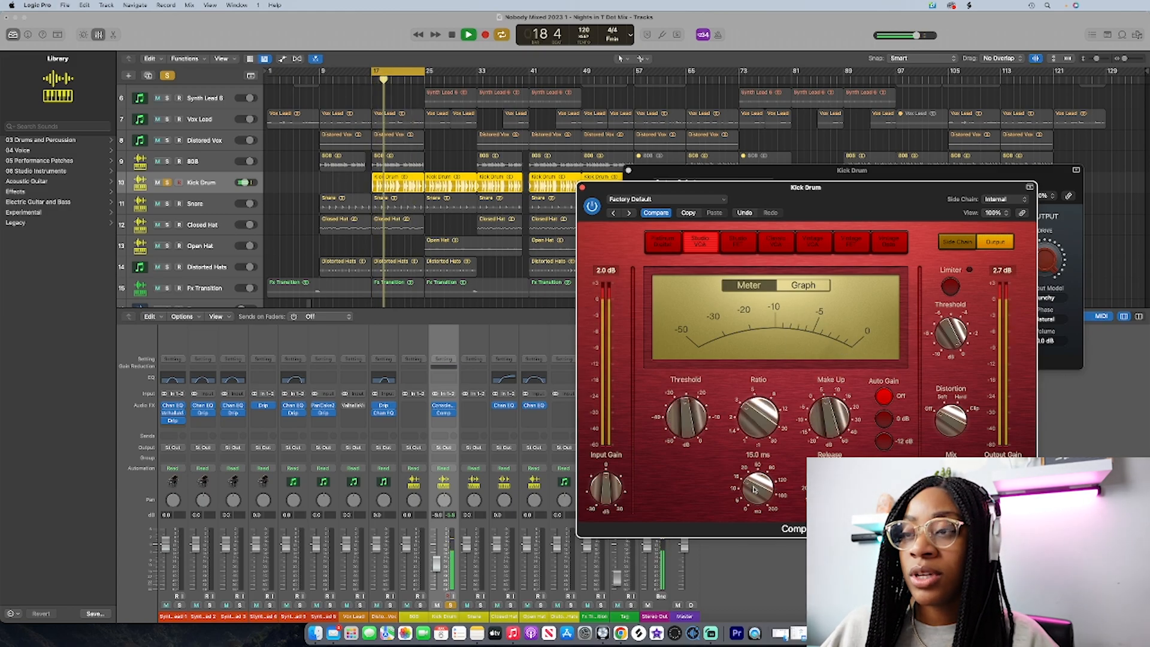
Step: Set the kick compressor's Attack to 19.5 ms and Release to 54 ms, and hide the plug-in windows
{"action": "mouse_move", "coordinate": [830, 488]}
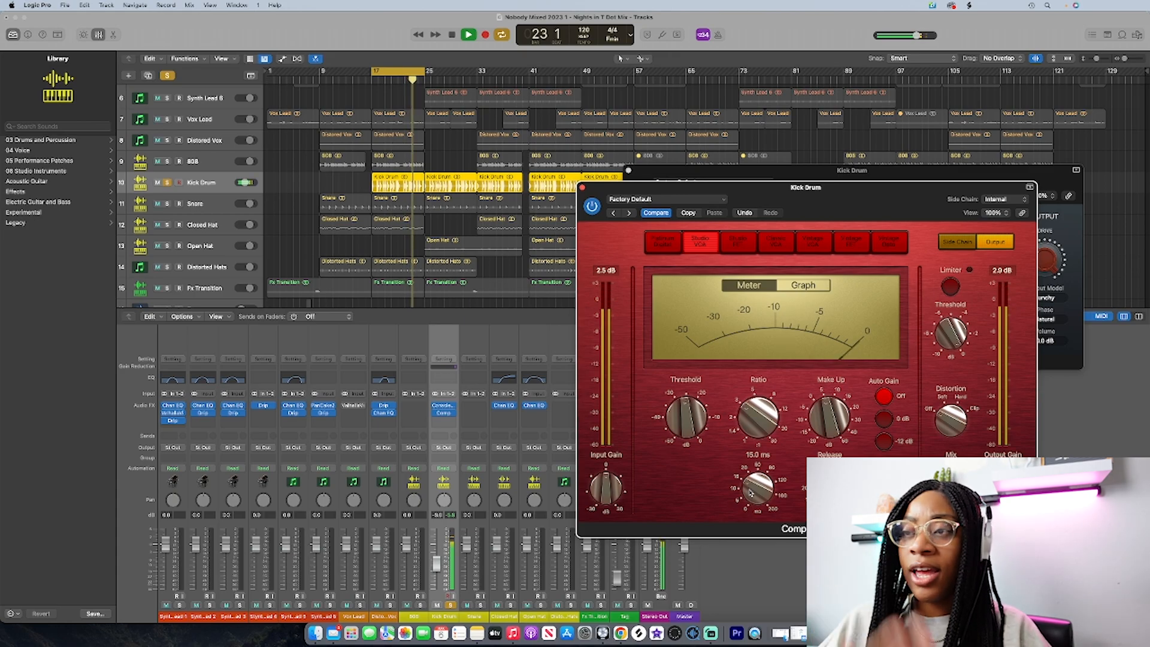
{"action": "left_click_drag", "start_coordinate": [750, 493], "coordinate": [752, 477]}
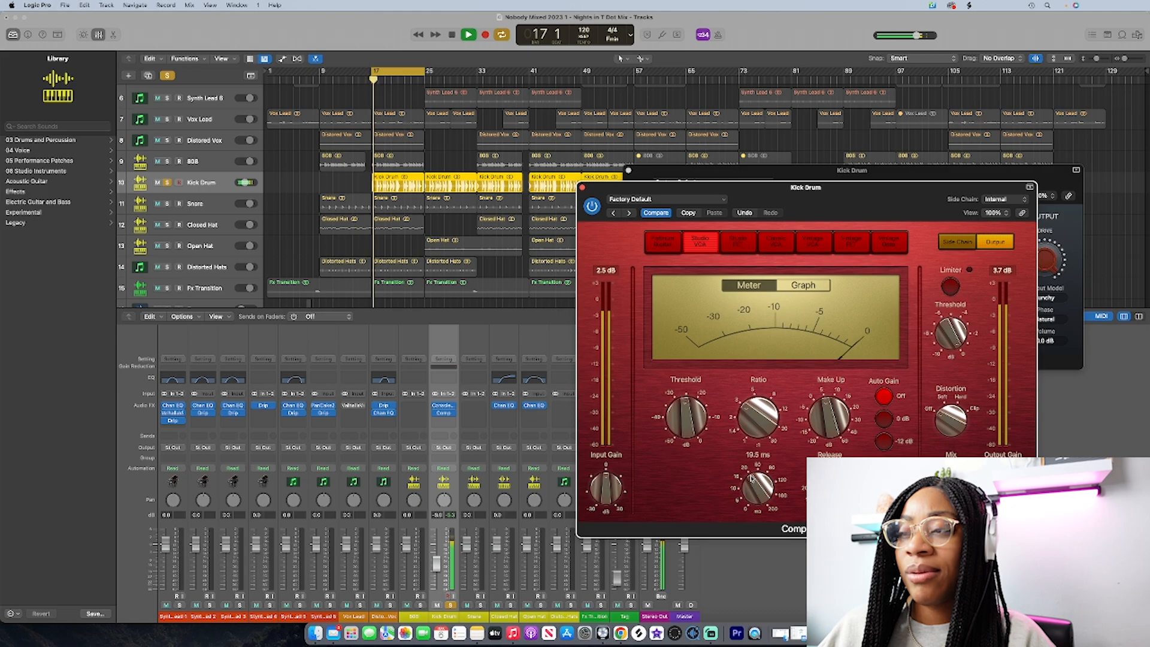
{"action": "left_click", "coordinate": [829, 486]}
{"action": "left_click_drag", "start_coordinate": [830, 486], "coordinate": [829, 483]}
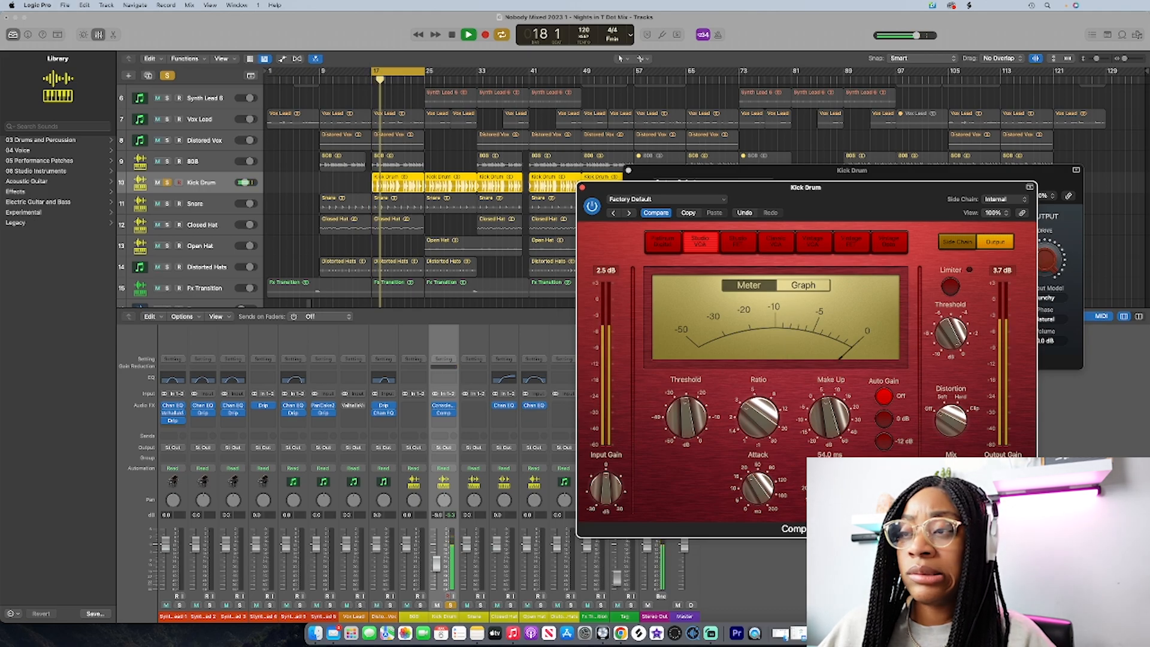
{"action": "key", "text": "v"}
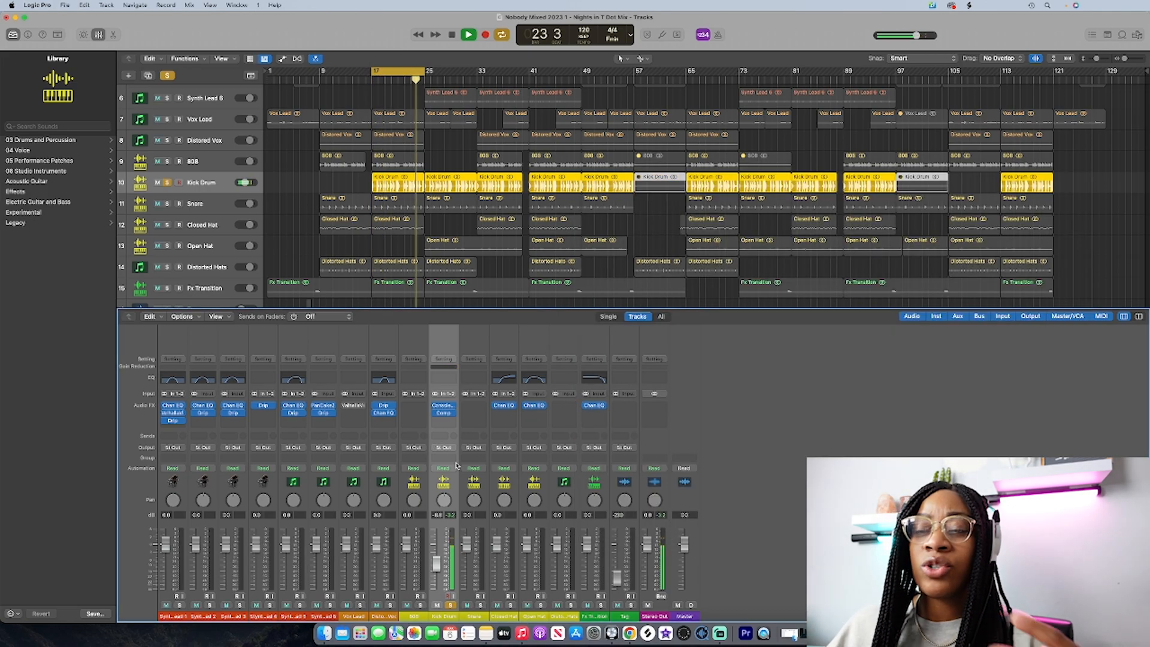
Step: Lower the Snare channel's fader to roughly -12 dB and solo the snare alongside the Kick Drum
{"action": "left_click", "coordinate": [480, 606]}
{"action": "left_click_drag", "start_coordinate": [466, 556], "coordinate": [466, 565]}
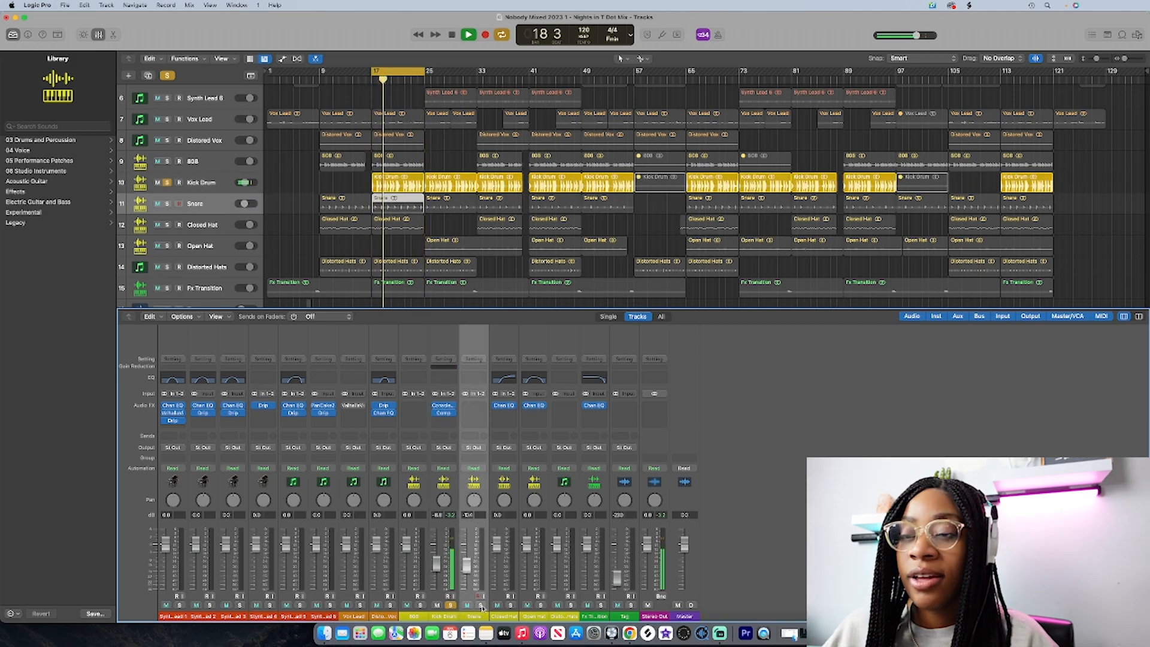
{"action": "left_click", "coordinate": [479, 606]}
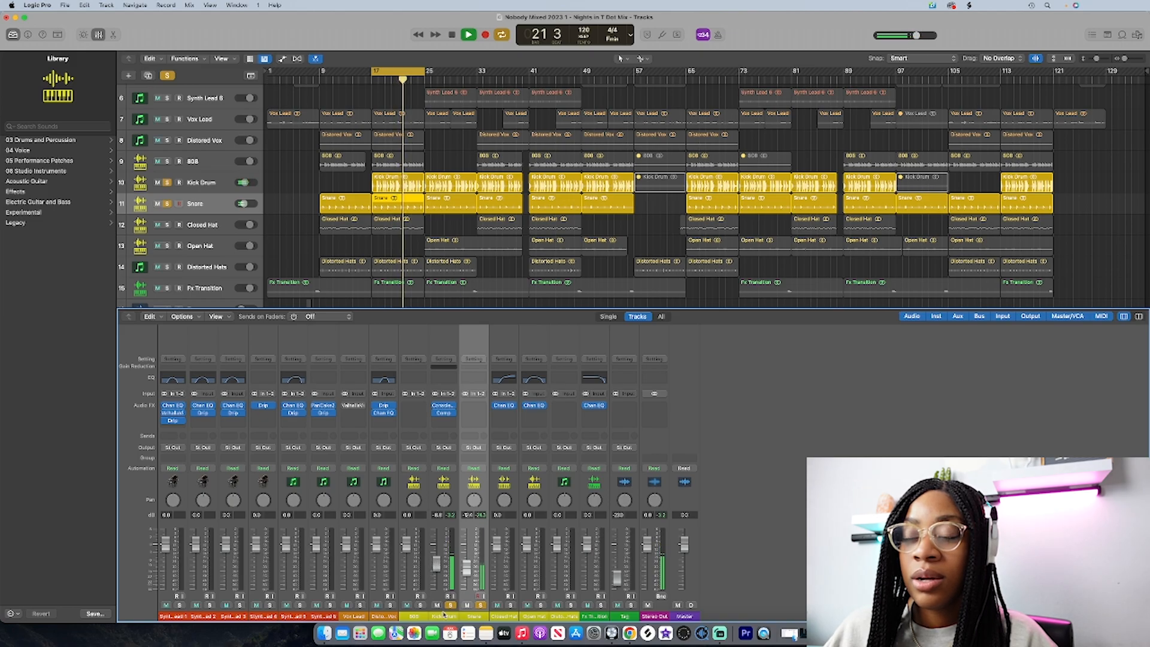
Step: Insert a stereo Vintage Console EQ on the Snare channel, enable its low cut and adjust the mid gain
{"action": "left_click", "coordinate": [475, 406]}
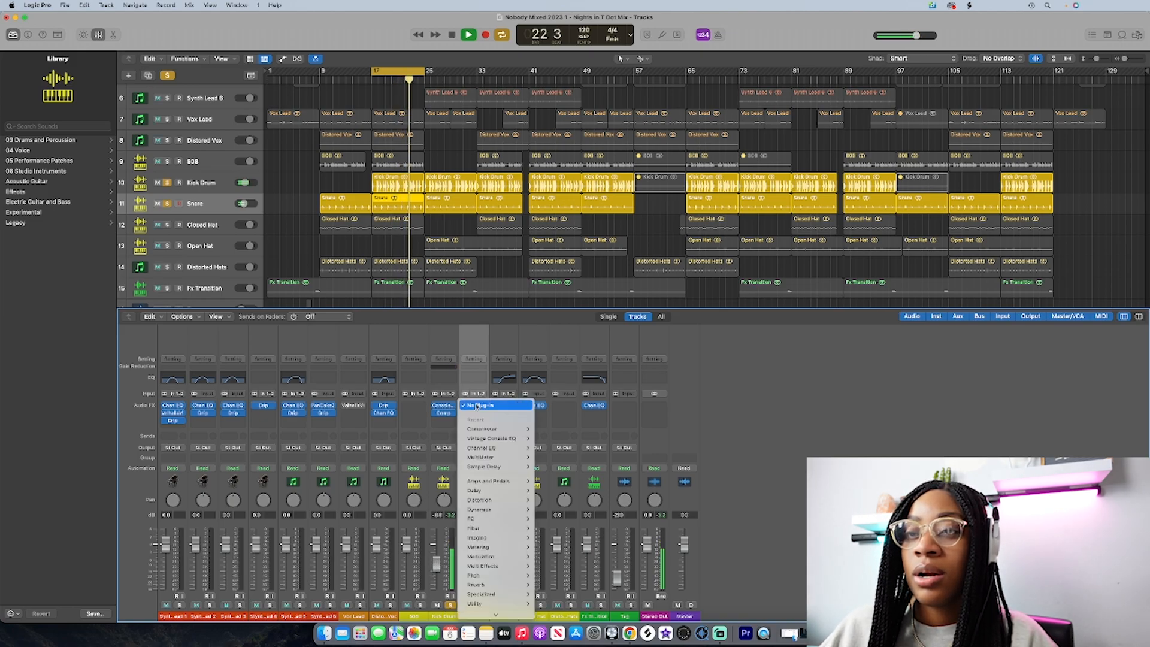
{"action": "mouse_move", "coordinate": [479, 440]}
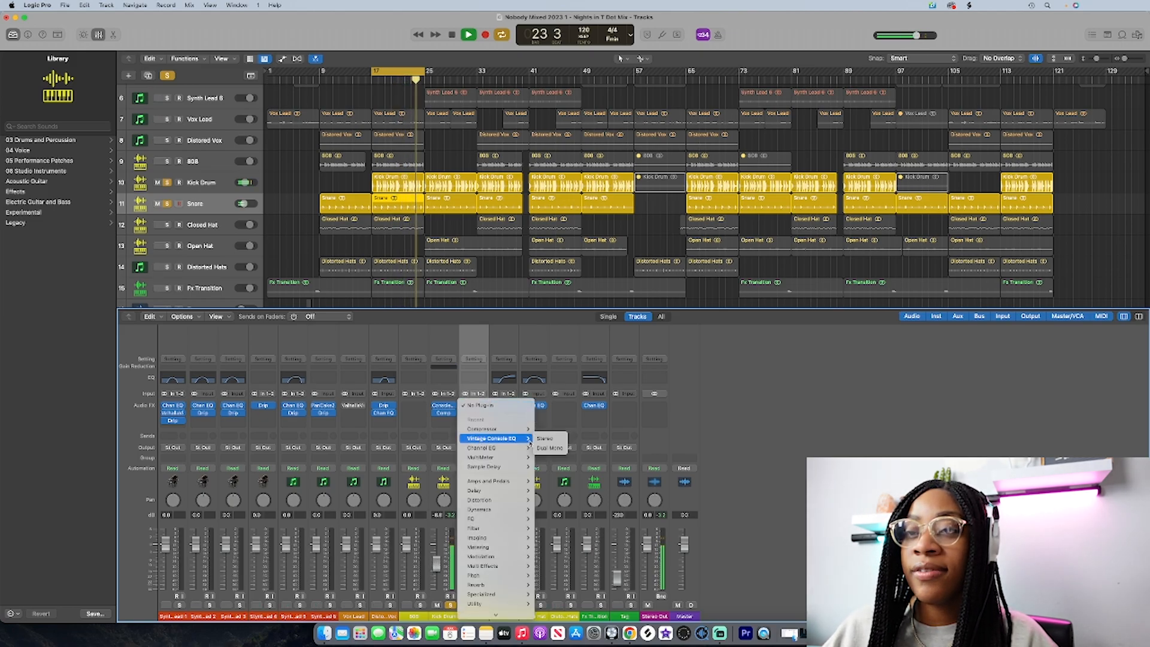
{"action": "left_click", "coordinate": [547, 438]}
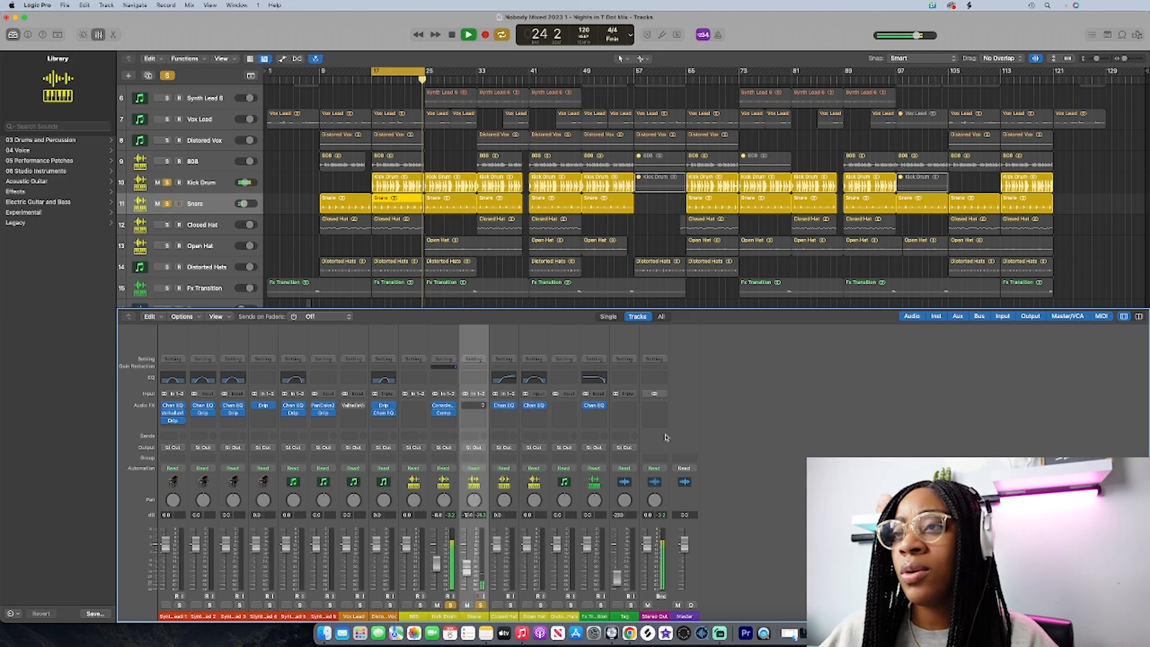
{"action": "left_click_drag", "start_coordinate": [706, 233], "coordinate": [708, 252]}
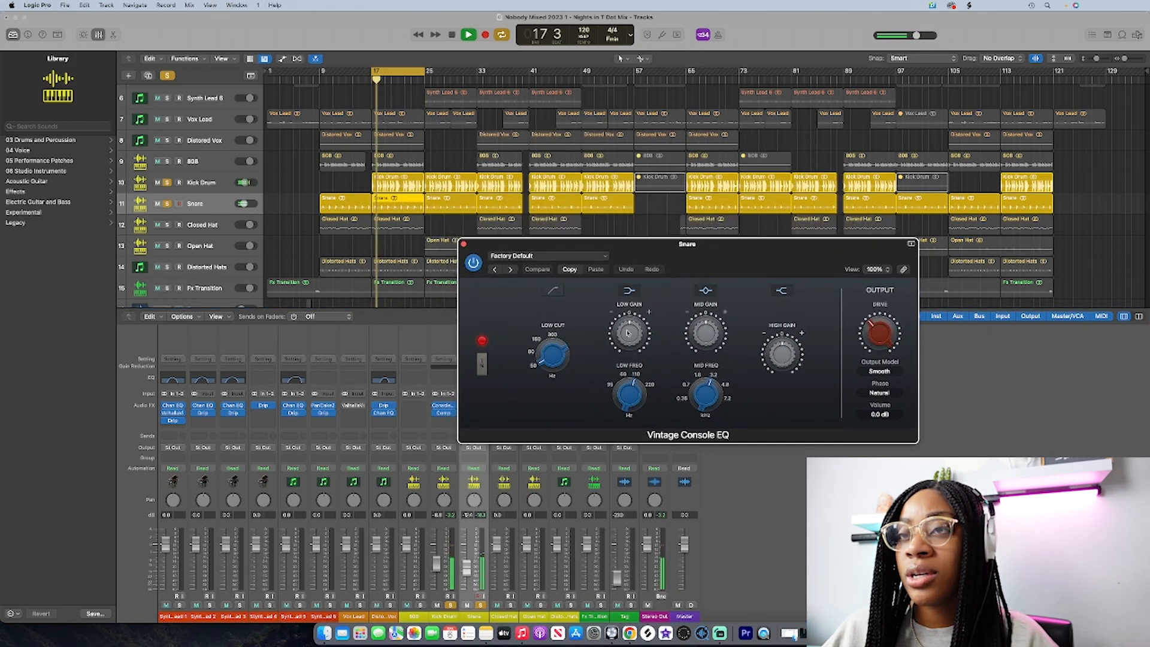
{"action": "left_click_drag", "start_coordinate": [703, 337], "coordinate": [704, 334]}
{"action": "scroll", "coordinate": [704, 334], "scroll_direction": "up", "scroll_amount": 5}
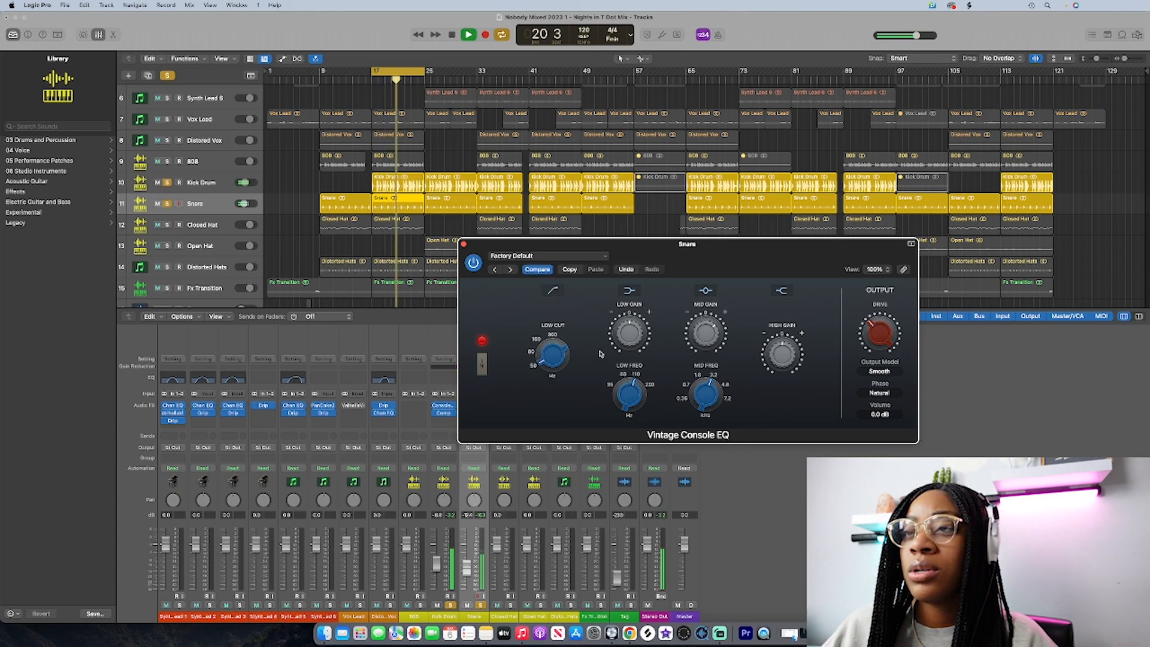
Step: Insert a stereo Compressor after the EQ on the Snare channel, using the Studio VCA model with Auto Gain and auto release off
{"action": "left_click", "coordinate": [463, 243]}
{"action": "left_click", "coordinate": [471, 418]}
{"action": "mouse_move", "coordinate": [497, 446]}
{"action": "left_click", "coordinate": [546, 447]}
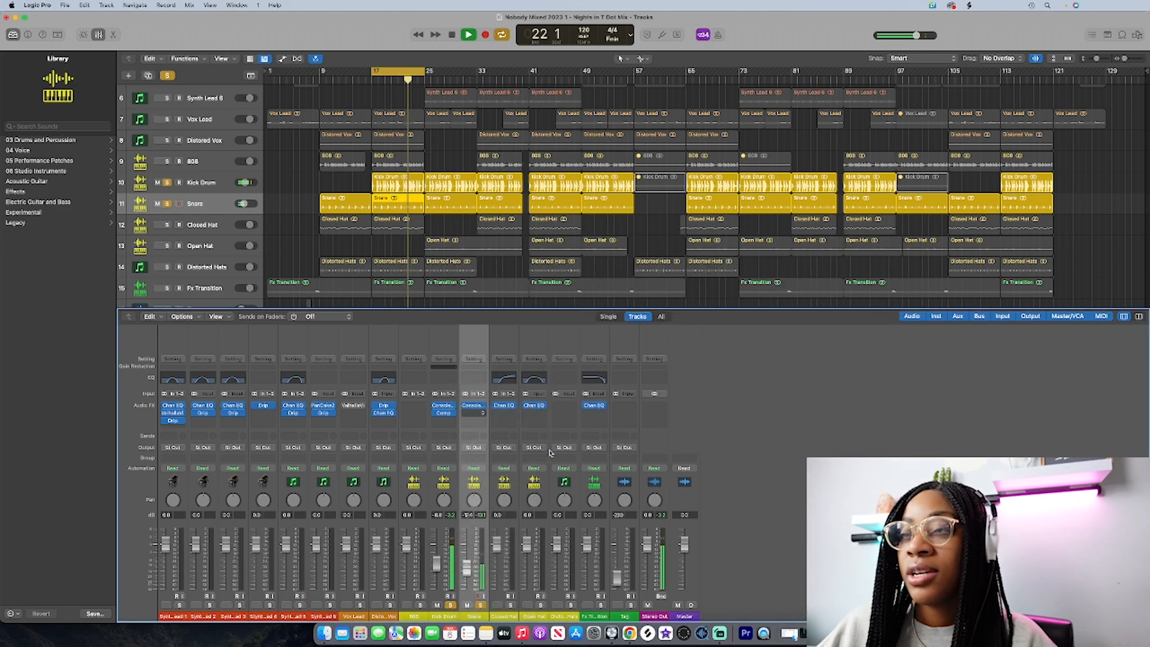
{"action": "left_click", "coordinate": [478, 183]}
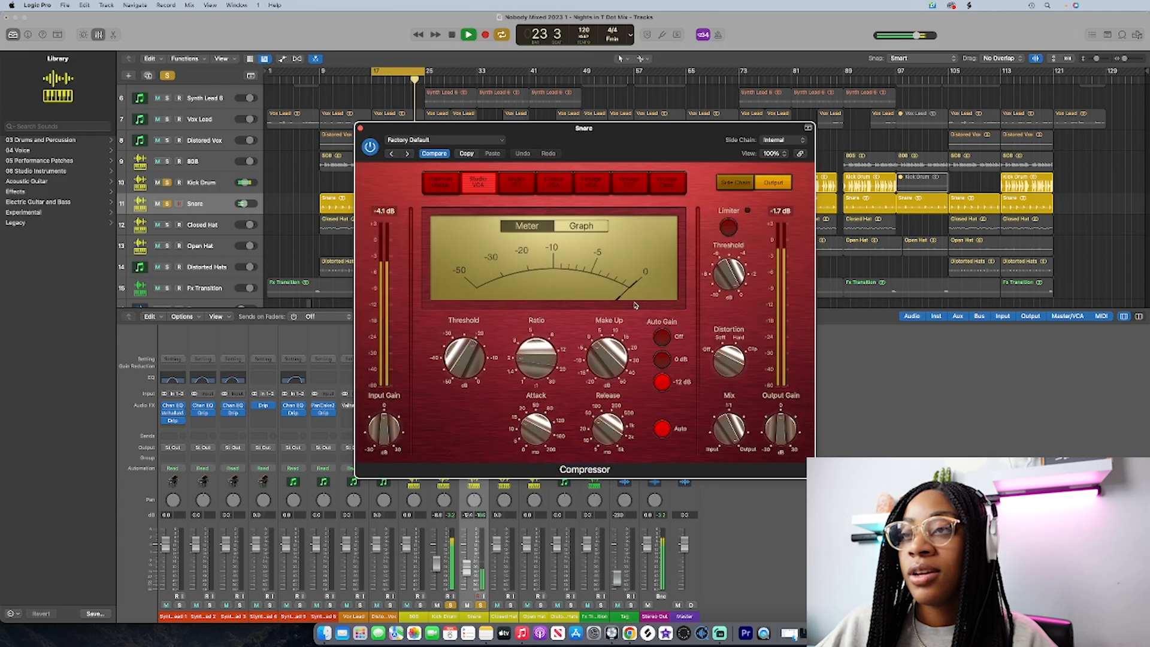
{"action": "left_click", "coordinate": [665, 430]}
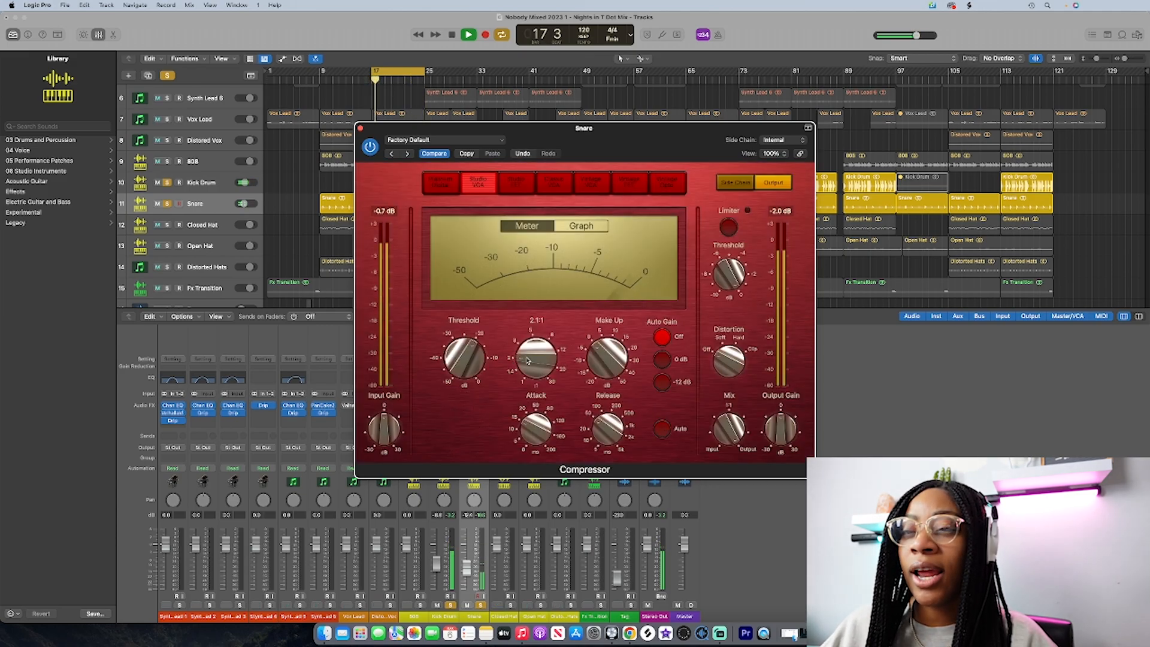
Step: Set the snare compressor's Threshold to -18.5 dB, Ratio to 2.7:1 and Release to 51 ms
{"action": "left_click_drag", "start_coordinate": [643, 130], "coordinate": [739, 186]}
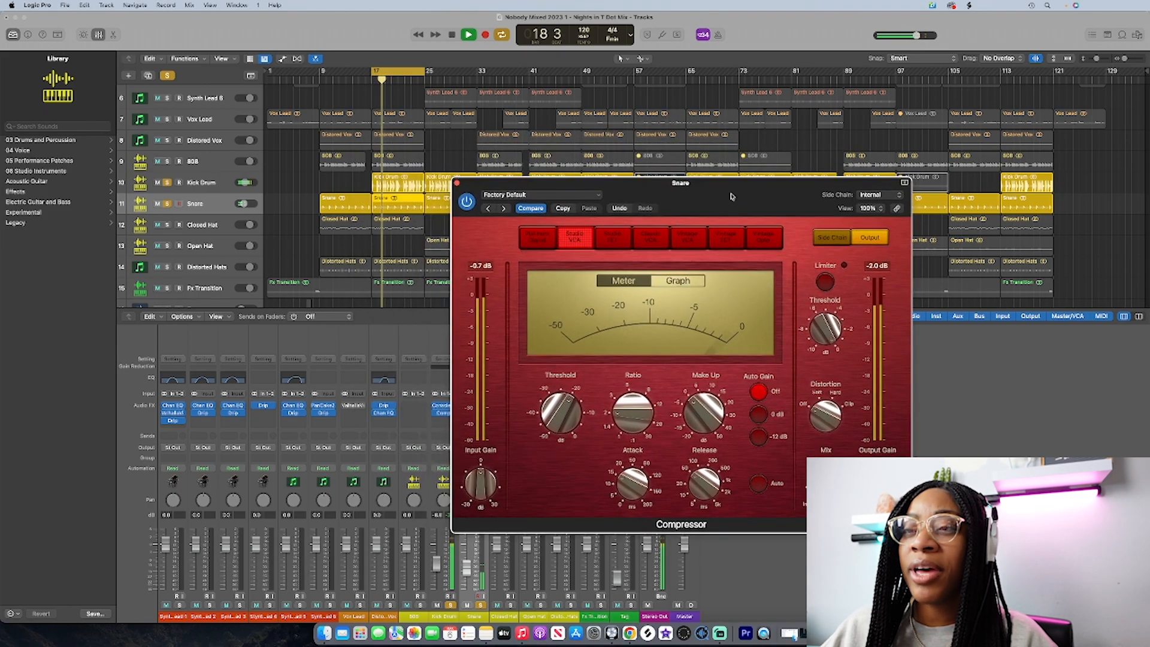
{"action": "left_click_drag", "start_coordinate": [552, 415], "coordinate": [554, 410]}
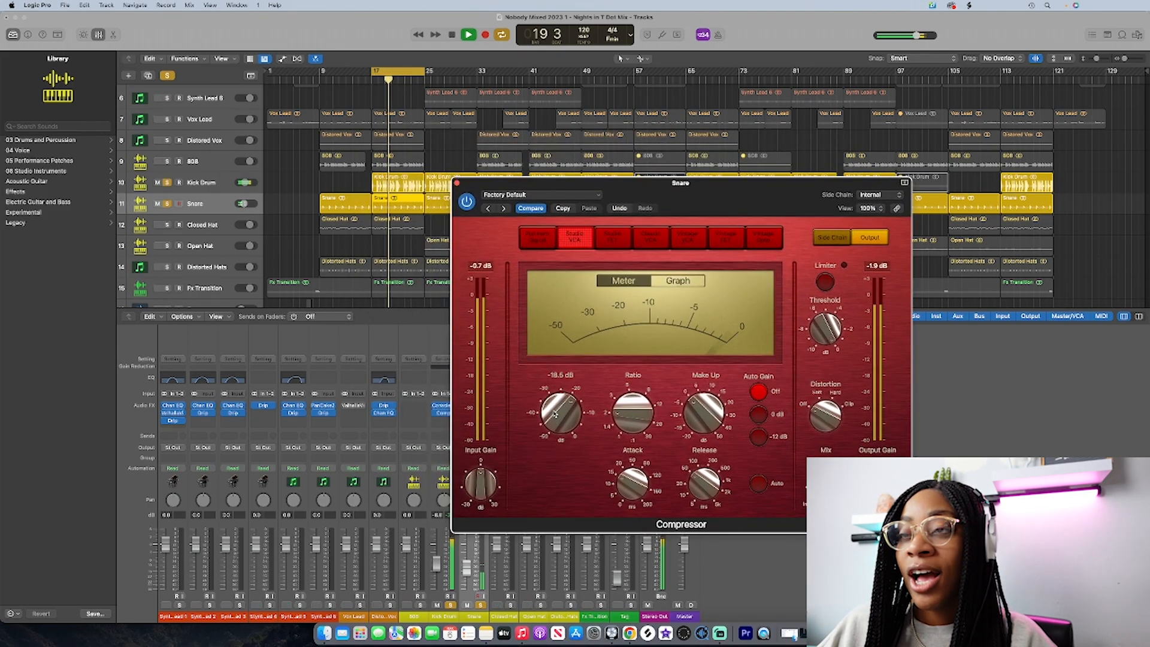
{"action": "left_click_drag", "start_coordinate": [629, 423], "coordinate": [630, 416]}
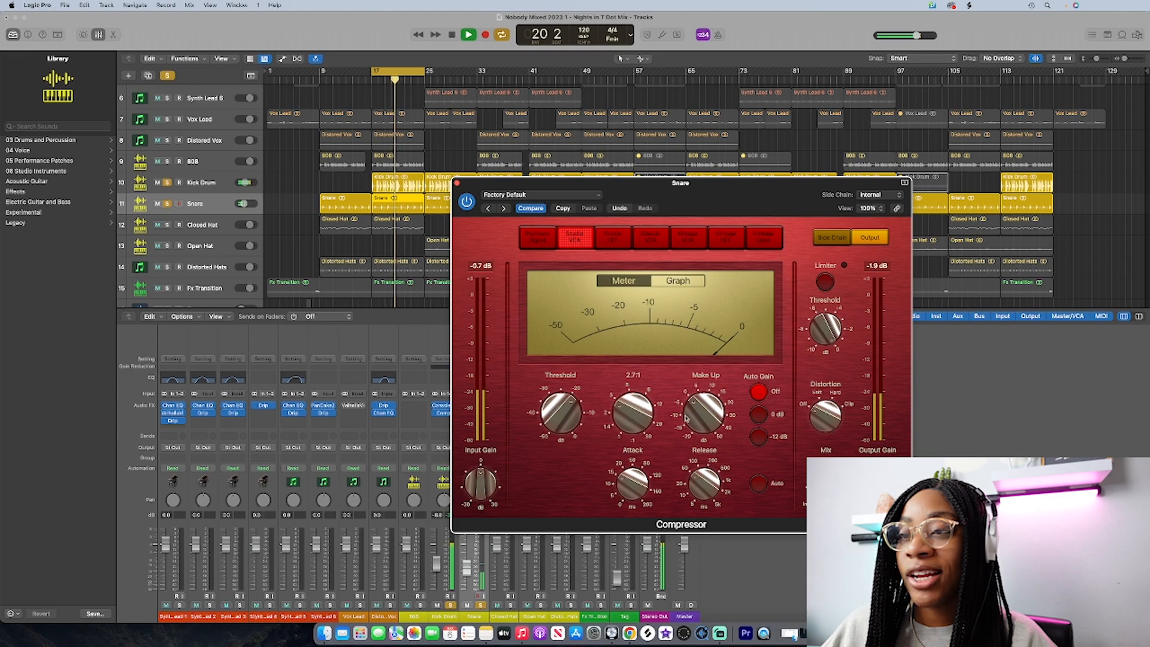
{"action": "left_click_drag", "start_coordinate": [631, 491], "coordinate": [631, 486]}
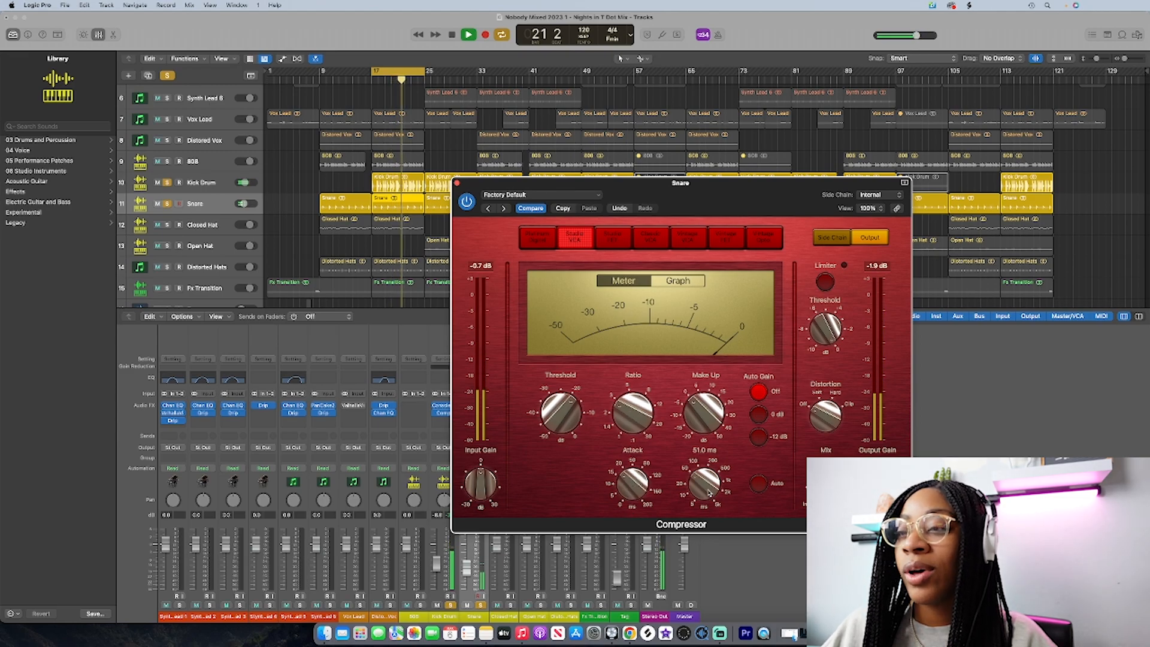
Step: Raise the snare compressor's Make Up gain to 2.0 dB and close the plug-in window
{"action": "left_click_drag", "start_coordinate": [697, 405], "coordinate": [696, 400]}
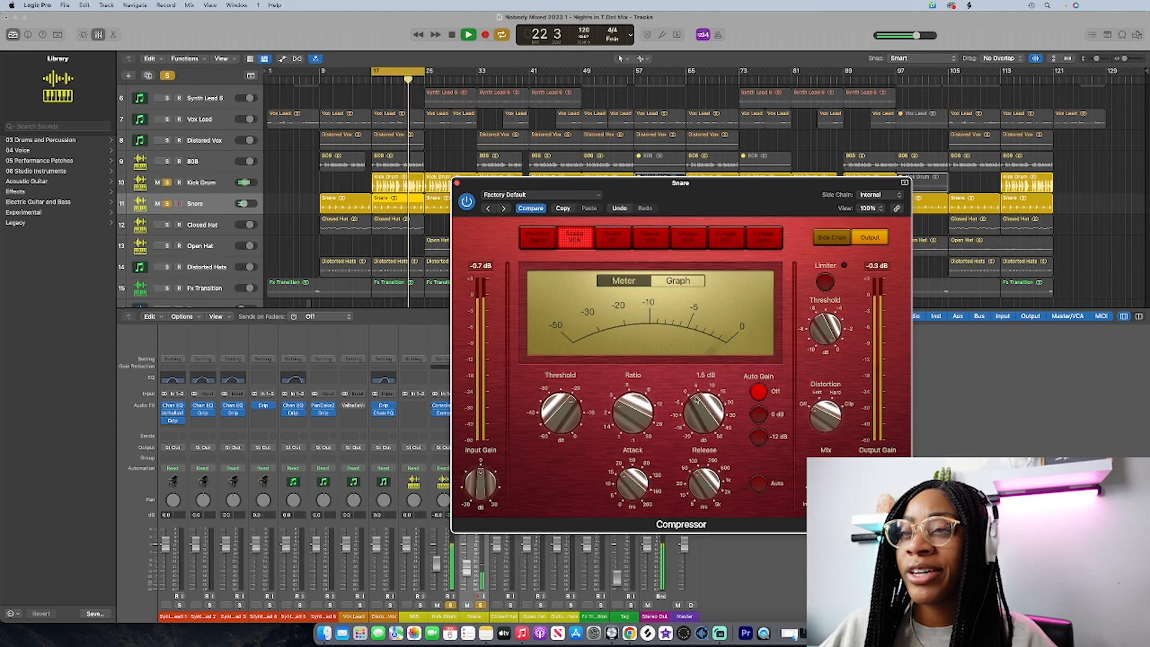
{"action": "left_click_drag", "start_coordinate": [568, 411], "coordinate": [569, 406]}
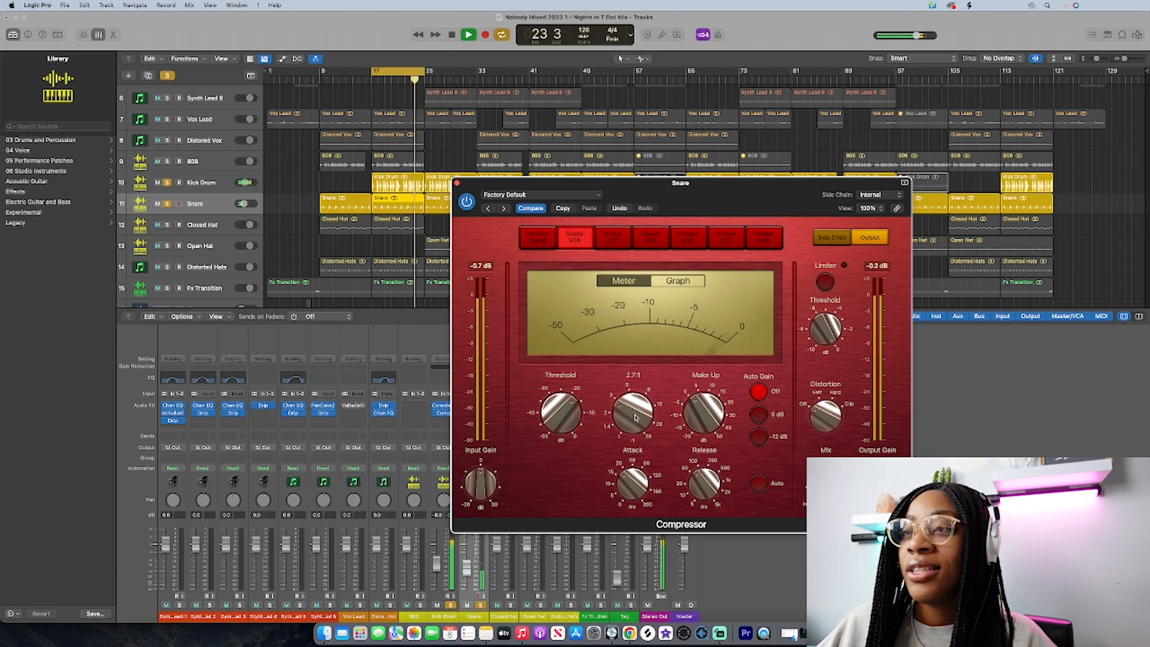
{"action": "mouse_move", "coordinate": [695, 409]}
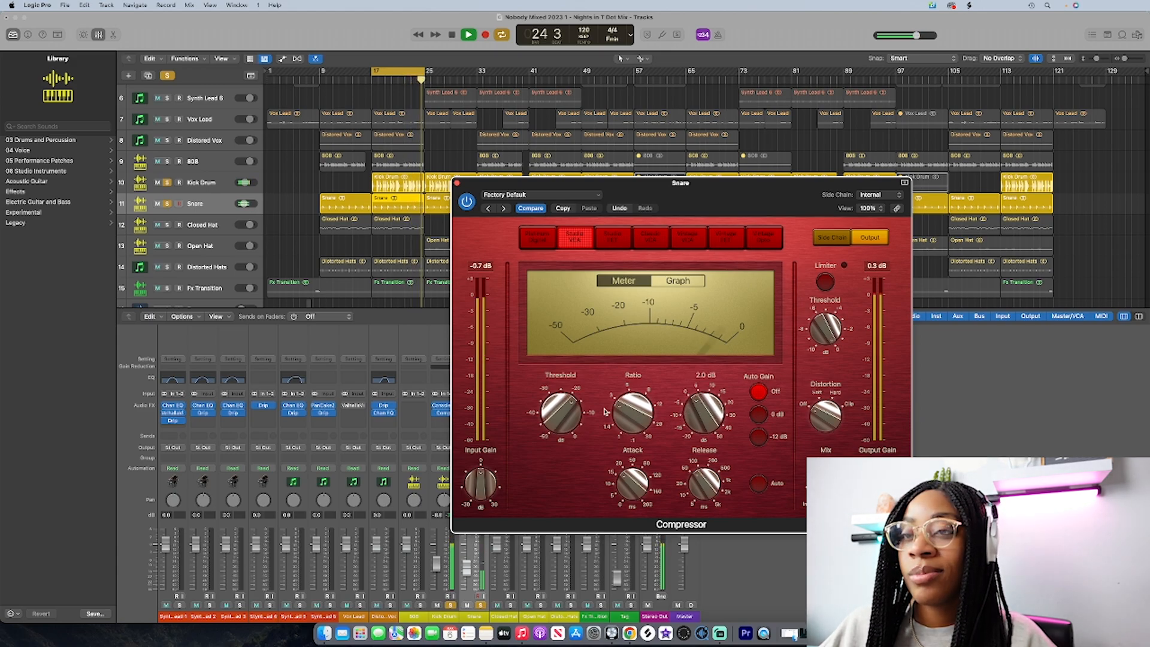
{"action": "left_click", "coordinate": [457, 182]}
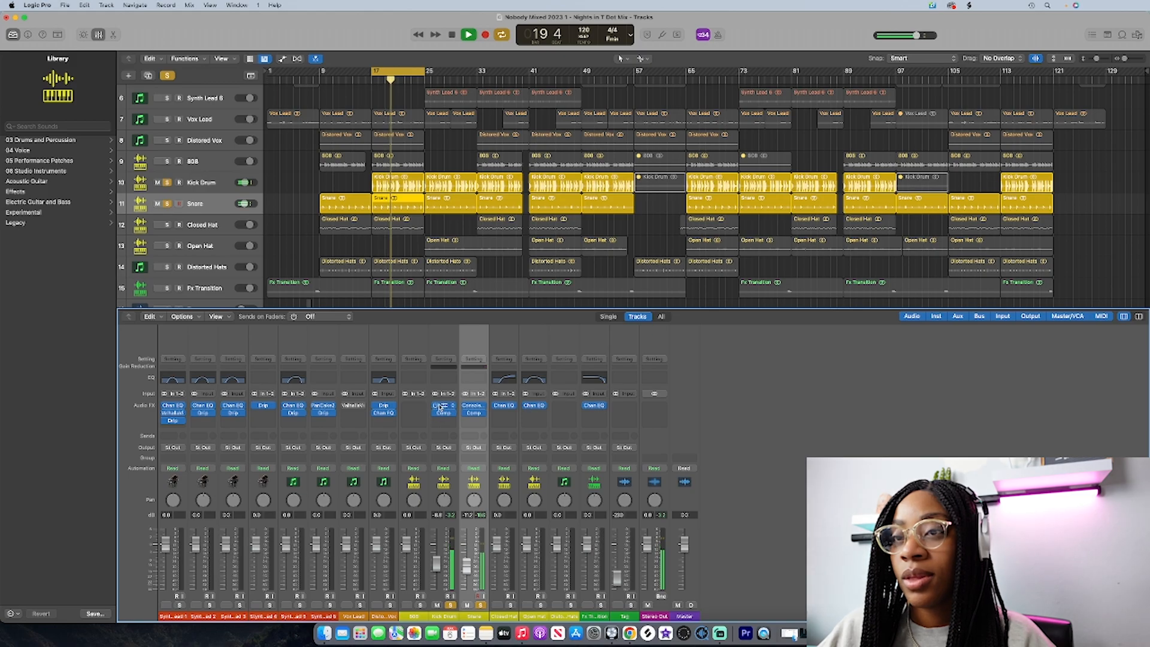
Step: Reopen the Kick Drum channel's Compressor to check its threshold, ratio and make-up gain, and close it
{"action": "left_click", "coordinate": [448, 412]}
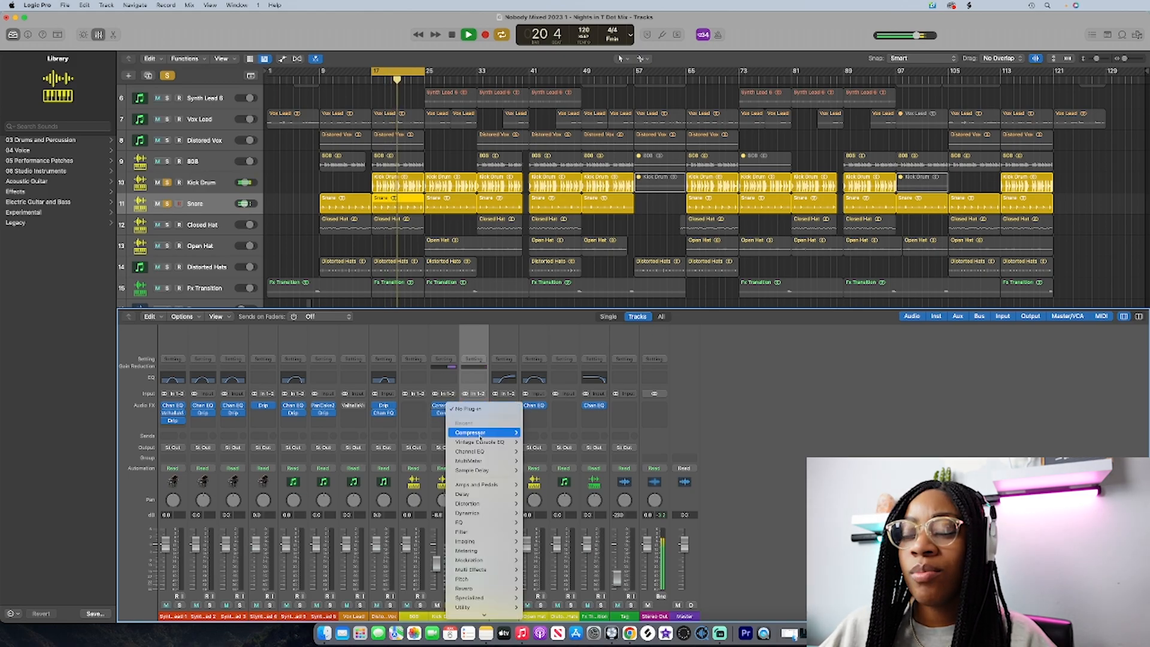
{"action": "left_click", "coordinate": [444, 423]}
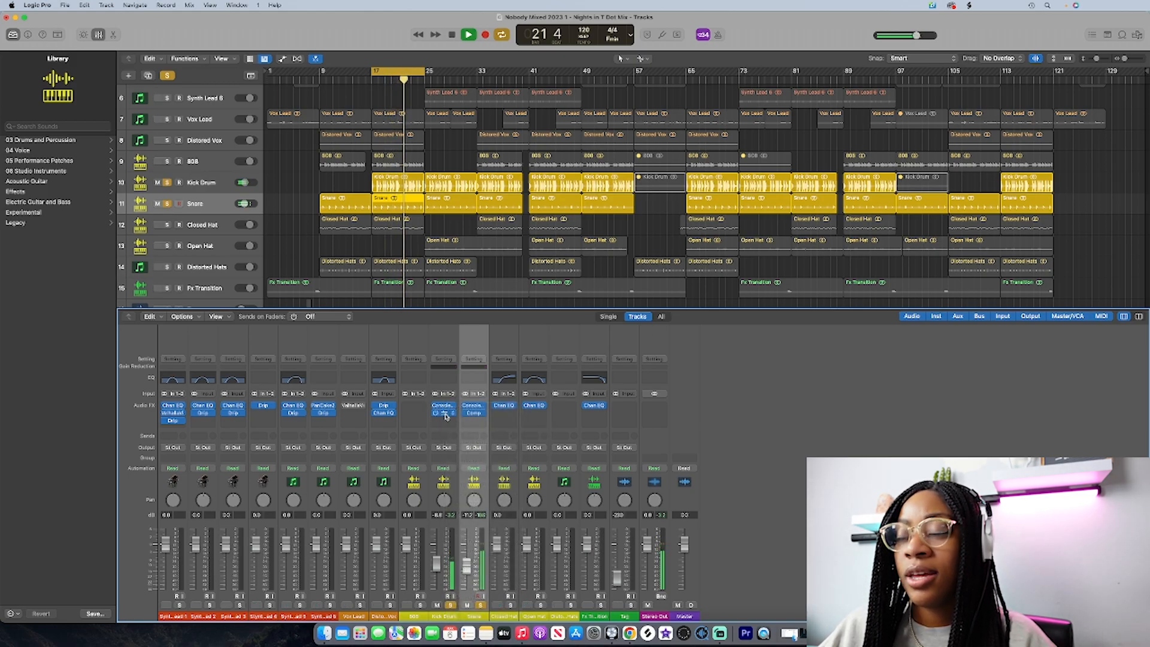
{"action": "left_click", "coordinate": [443, 413]}
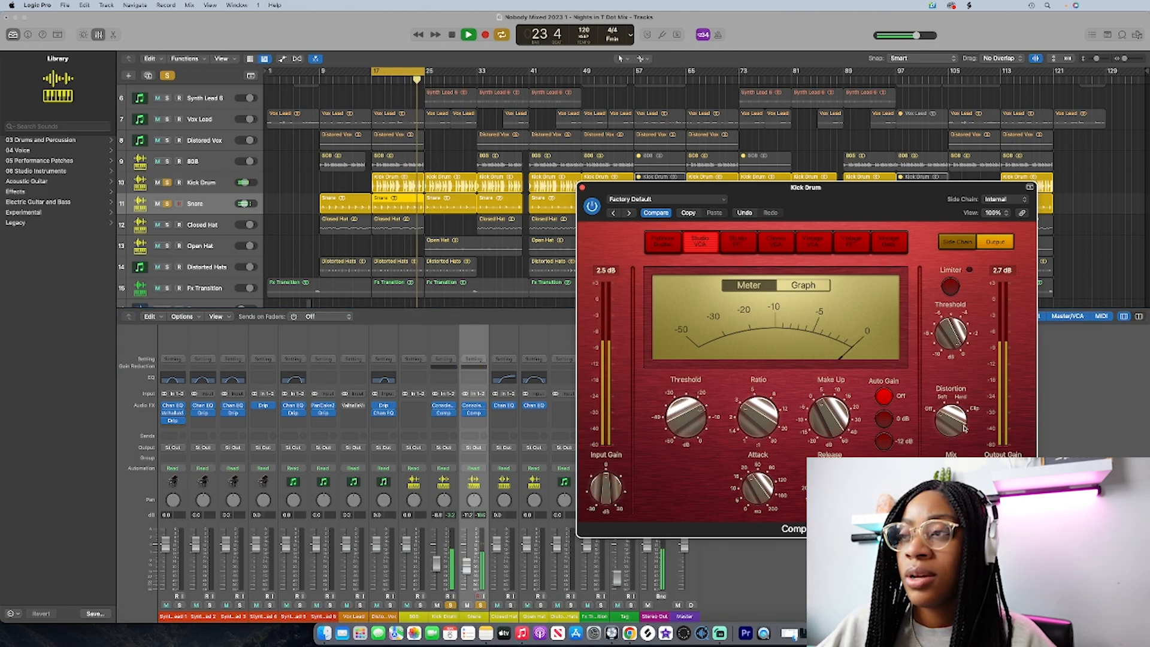
{"action": "mouse_move", "coordinate": [692, 419]}
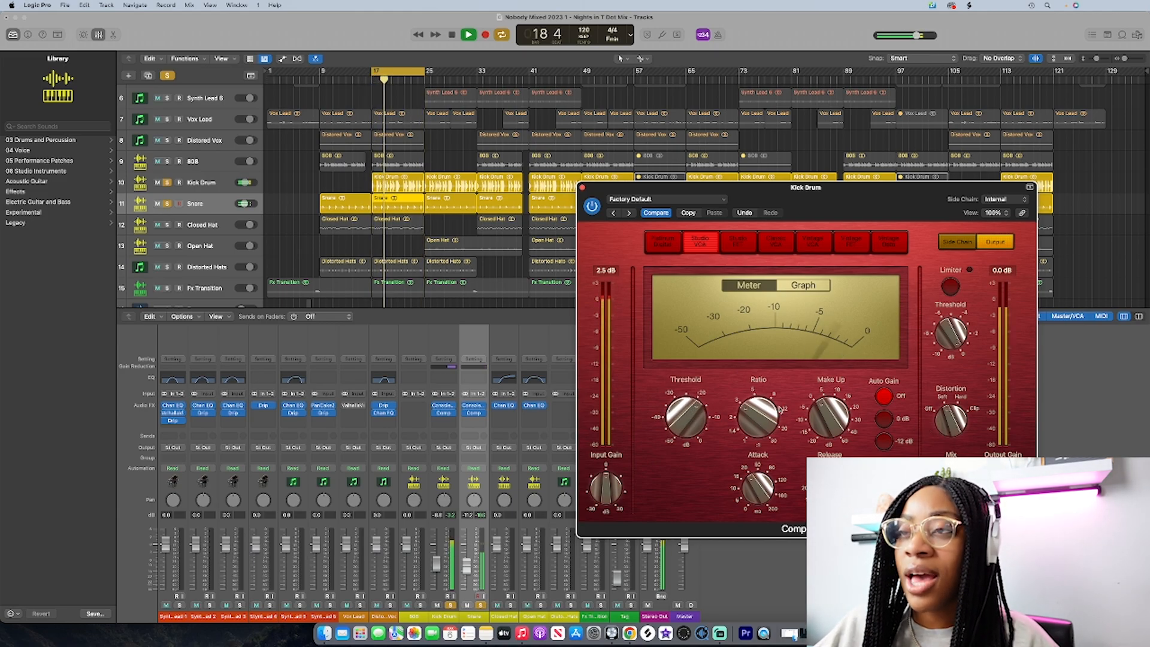
{"action": "mouse_move", "coordinate": [823, 417]}
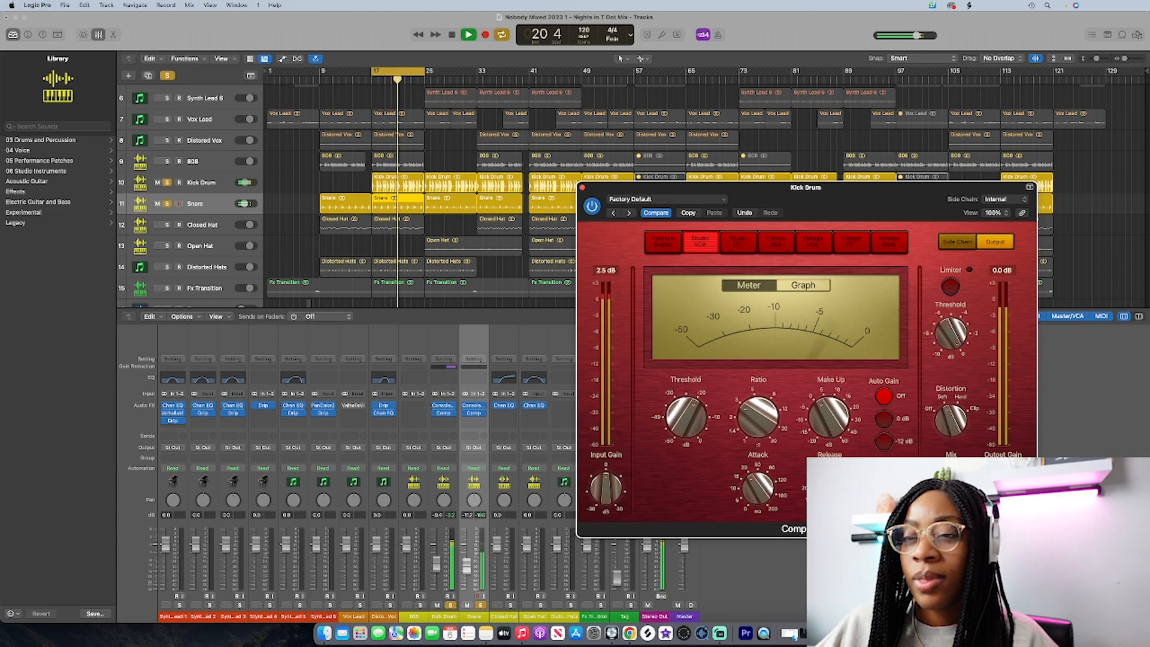
{"action": "left_click", "coordinate": [734, 590]}
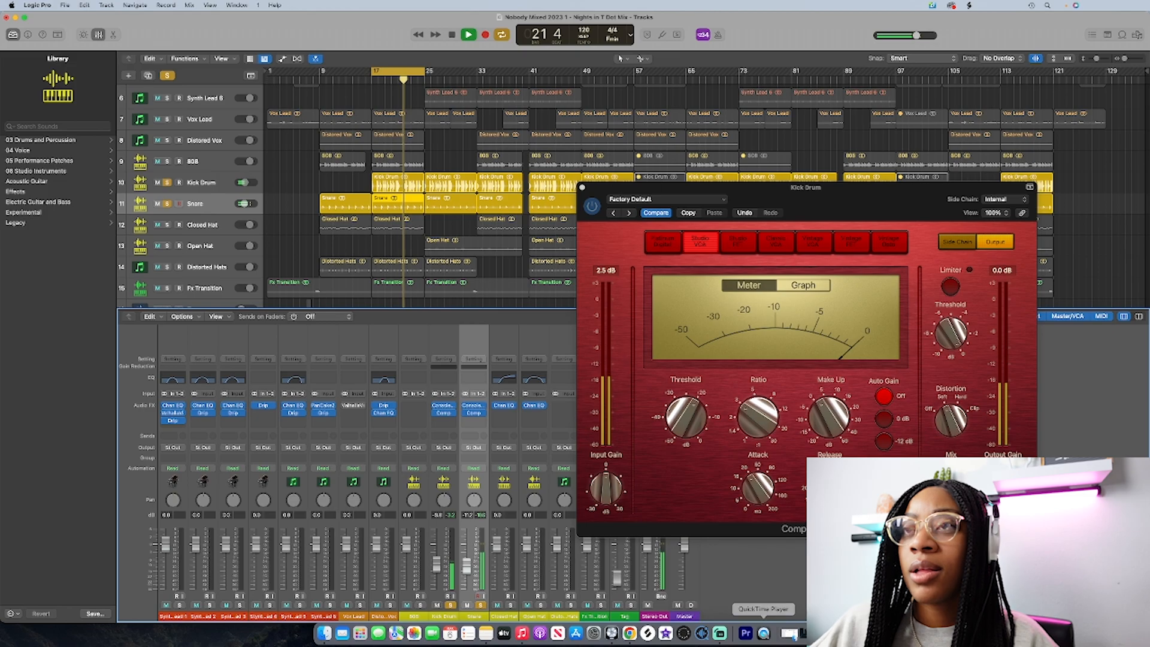
{"action": "left_click", "coordinate": [581, 187]}
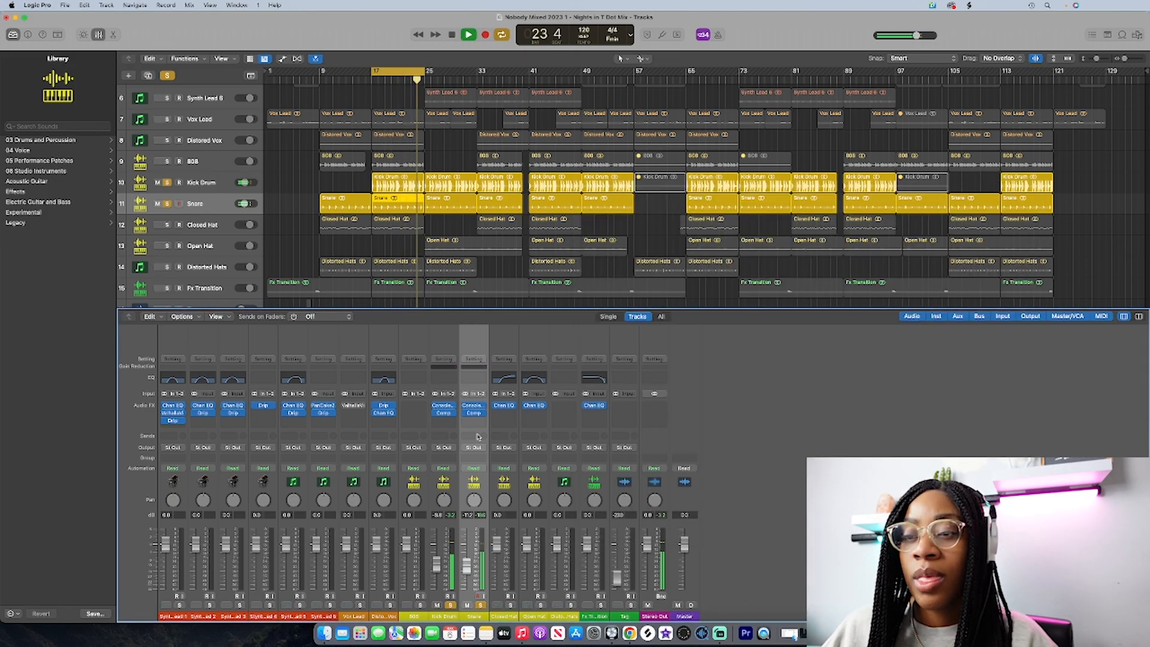
Step: Solo the Closed Hat and shape its Channel EQ with a low cut at 805 Hz and a +6.3 dB high shelf at 2440 Hz
{"action": "left_click", "coordinate": [511, 605]}
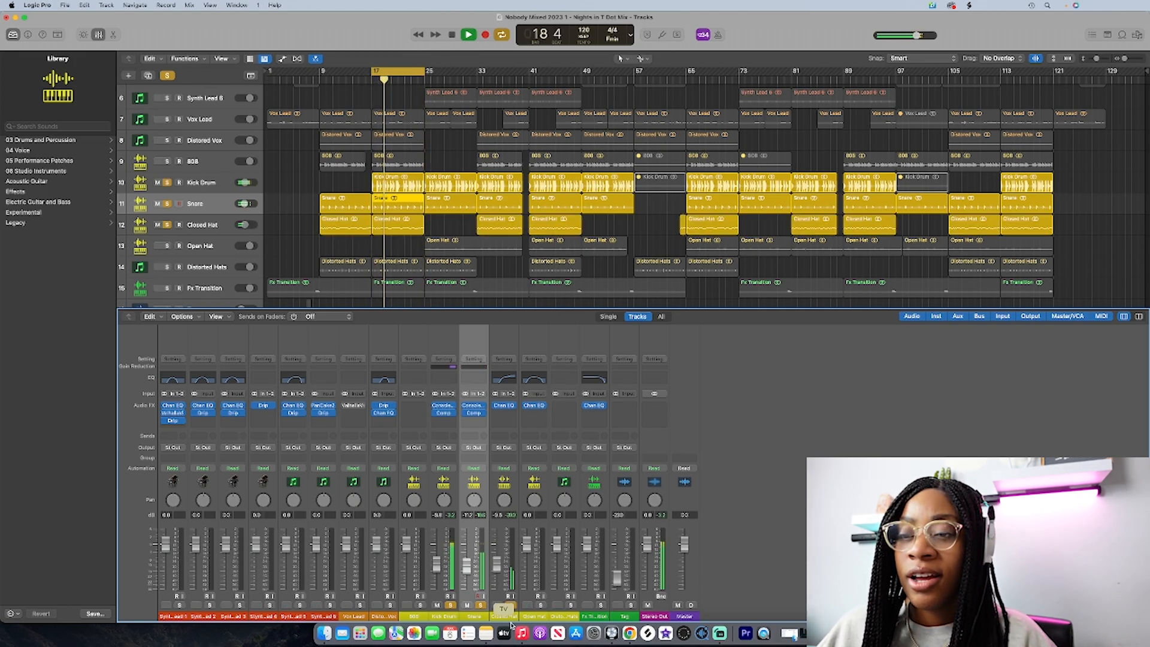
{"action": "left_click", "coordinate": [511, 617]}
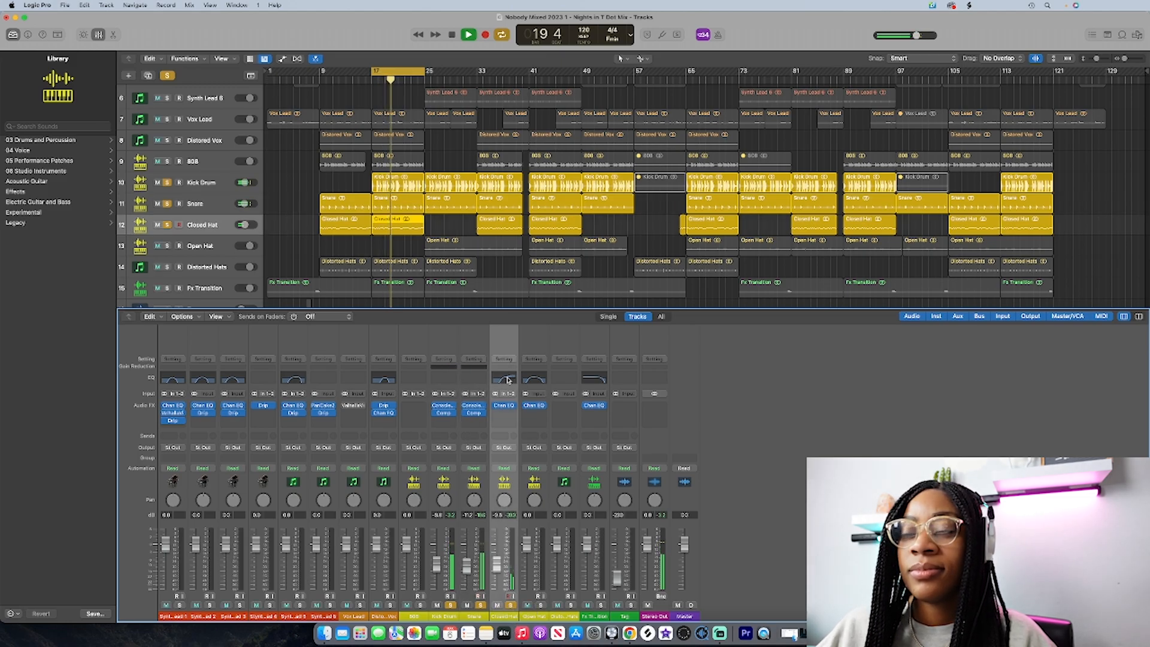
{"action": "left_click", "coordinate": [505, 378]}
{"action": "left_click_drag", "start_coordinate": [614, 146], "coordinate": [773, 194]}
{"action": "left_click_drag", "start_coordinate": [708, 293], "coordinate": [710, 296]}
{"action": "left_click_drag", "start_coordinate": [811, 277], "coordinate": [815, 274]}
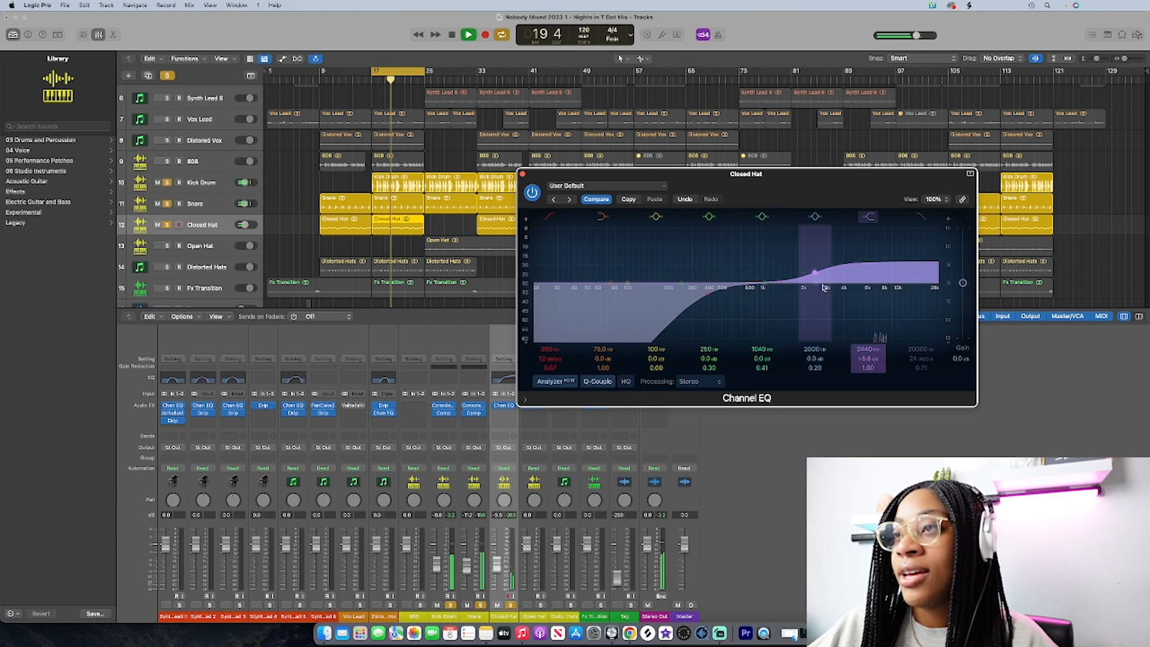
{"action": "mouse_move", "coordinate": [815, 273]}
{"action": "left_mouse_down"}
{"action": "mouse_move", "coordinate": [827, 273]}
{"action": "mouse_move", "coordinate": [815, 271]}
{"action": "left_mouse_up"}
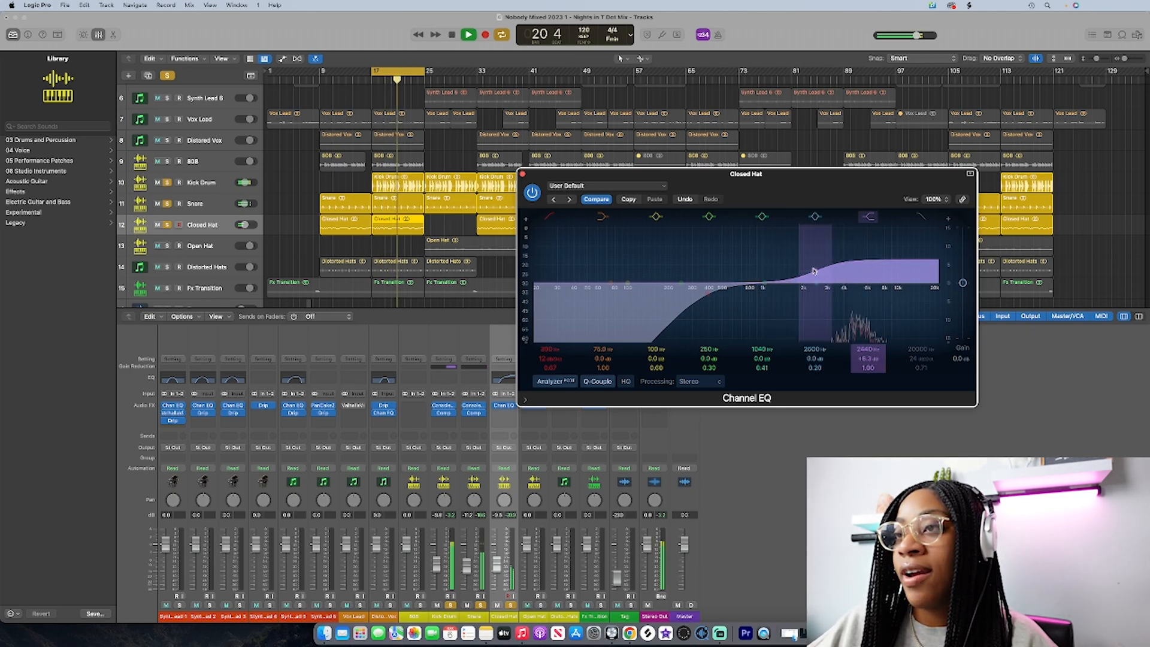
{"action": "left_click_drag", "start_coordinate": [709, 296], "coordinate": [750, 294]}
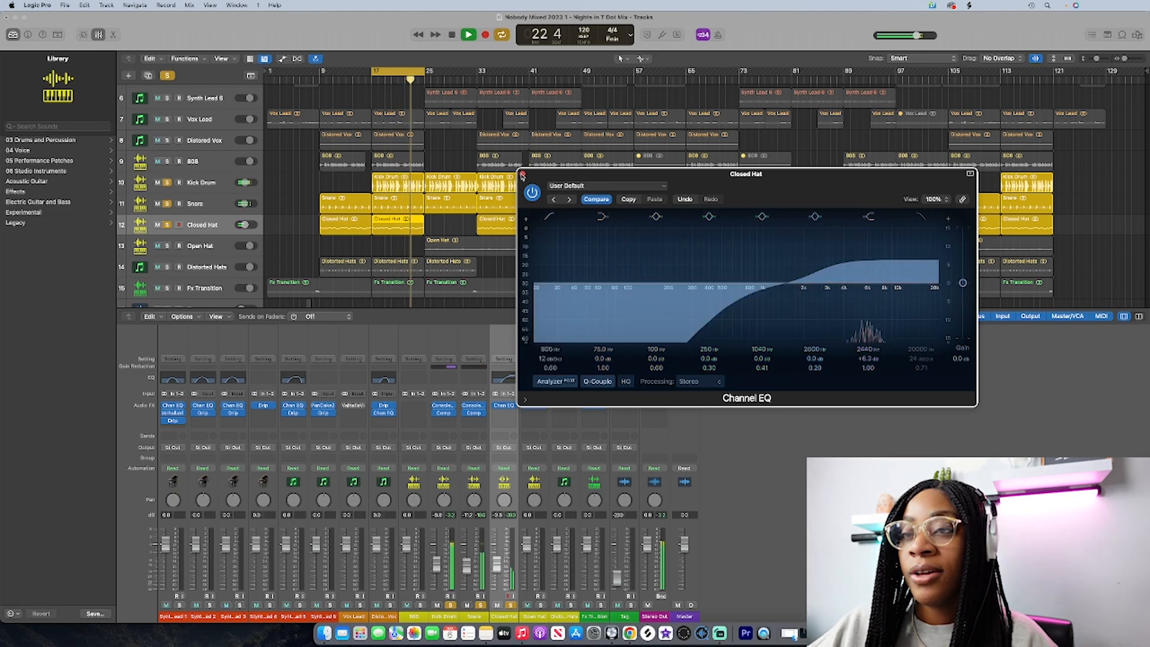
Step: Copy a Compressor into the slot after the Closed Hat's Channel EQ, with its Attack at 18.5 ms
{"action": "left_click", "coordinate": [503, 406]}
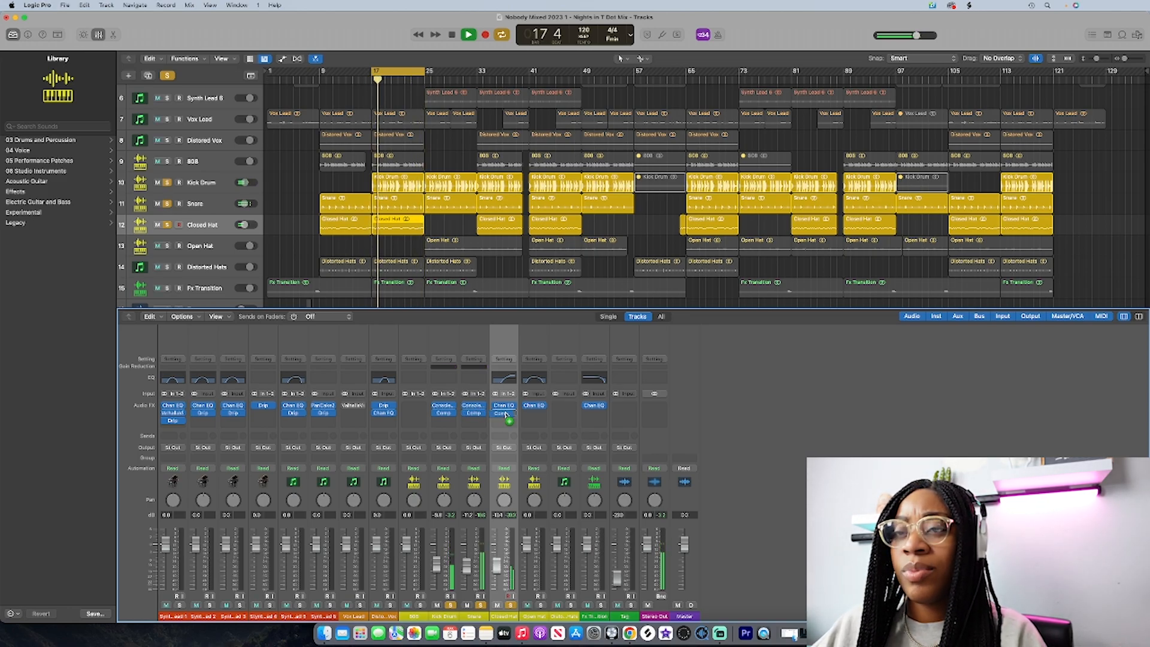
{"action": "left_click", "coordinate": [504, 414]}
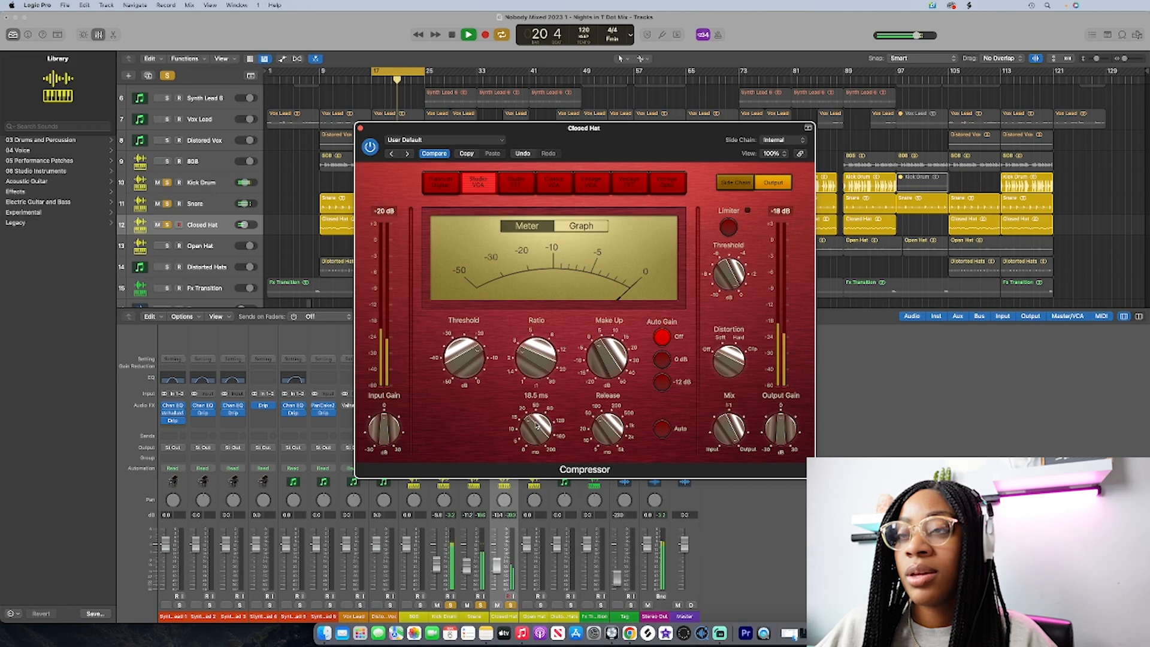
{"action": "mouse_move", "coordinate": [601, 421]}
{"action": "left_click", "coordinate": [360, 128]}
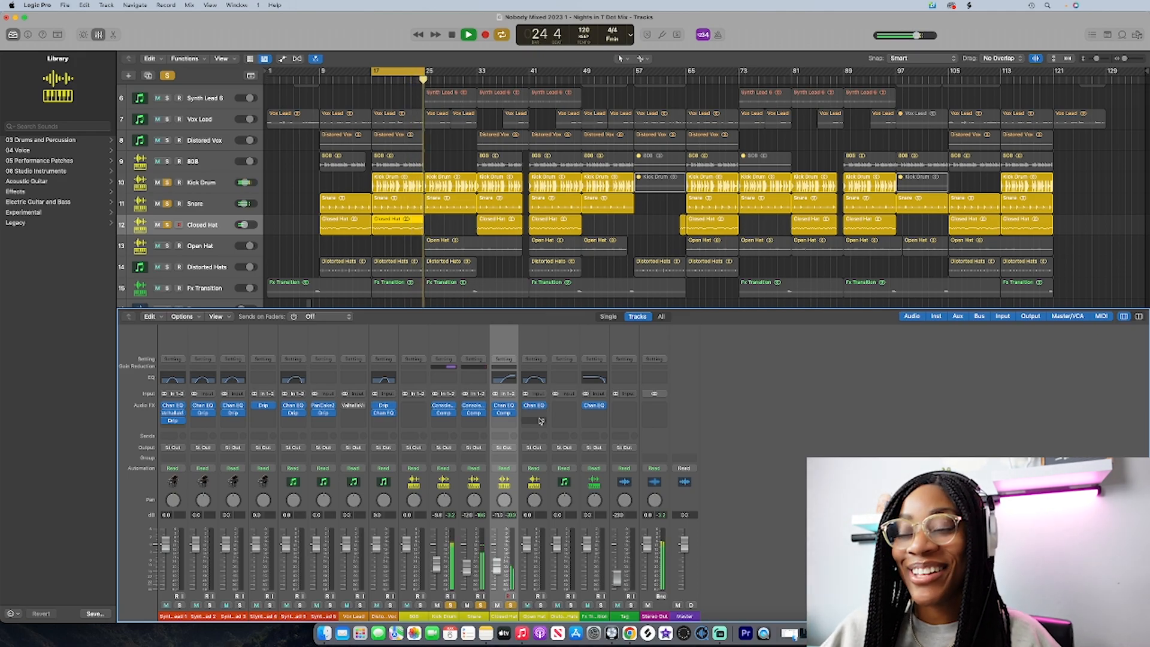
Step: Remove the Channel EQ from the Open Hat channel and stop playback
{"action": "mouse_move", "coordinate": [544, 408]}
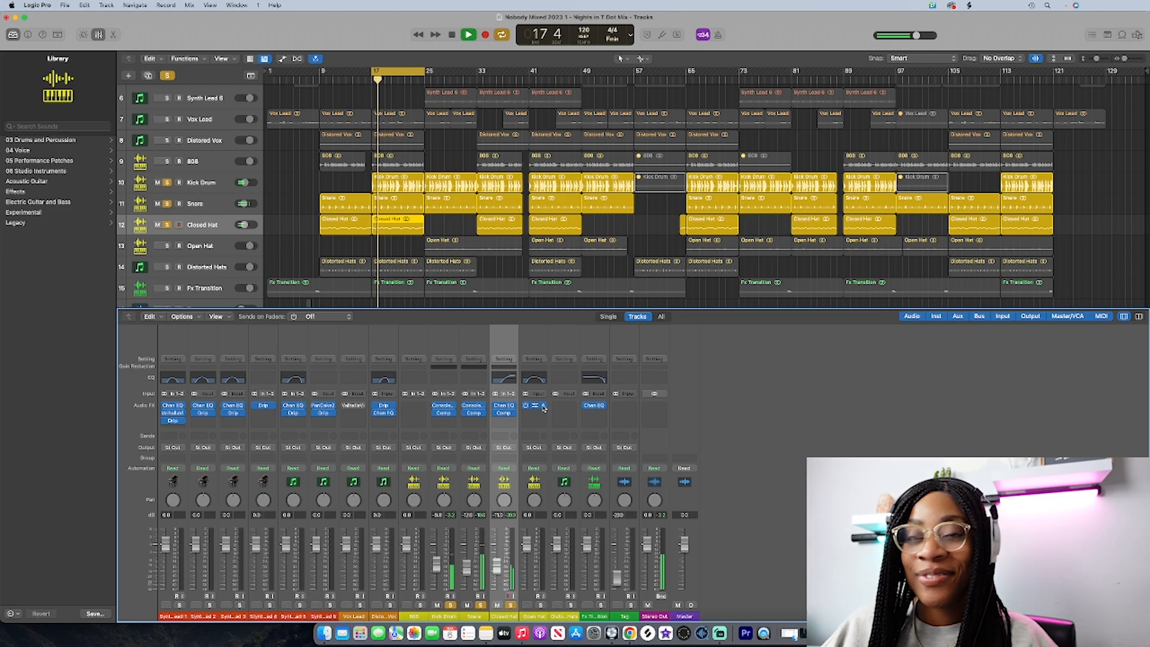
{"action": "left_click", "coordinate": [544, 407]}
{"action": "left_click", "coordinate": [554, 379]}
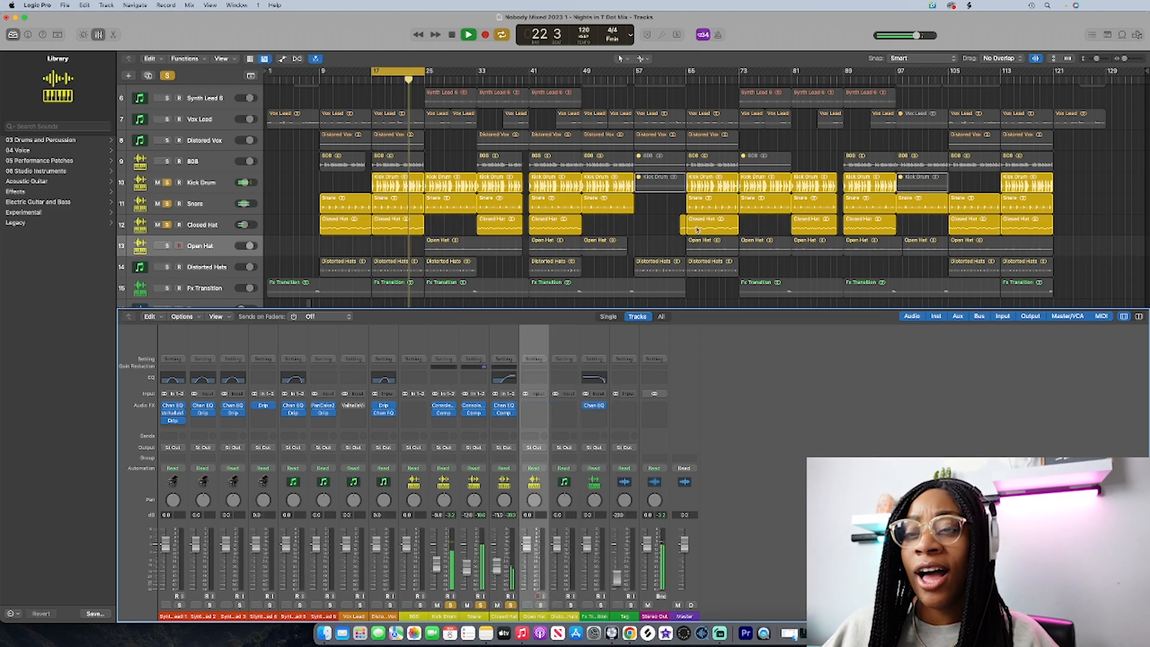
{"action": "key", "text": "space"}
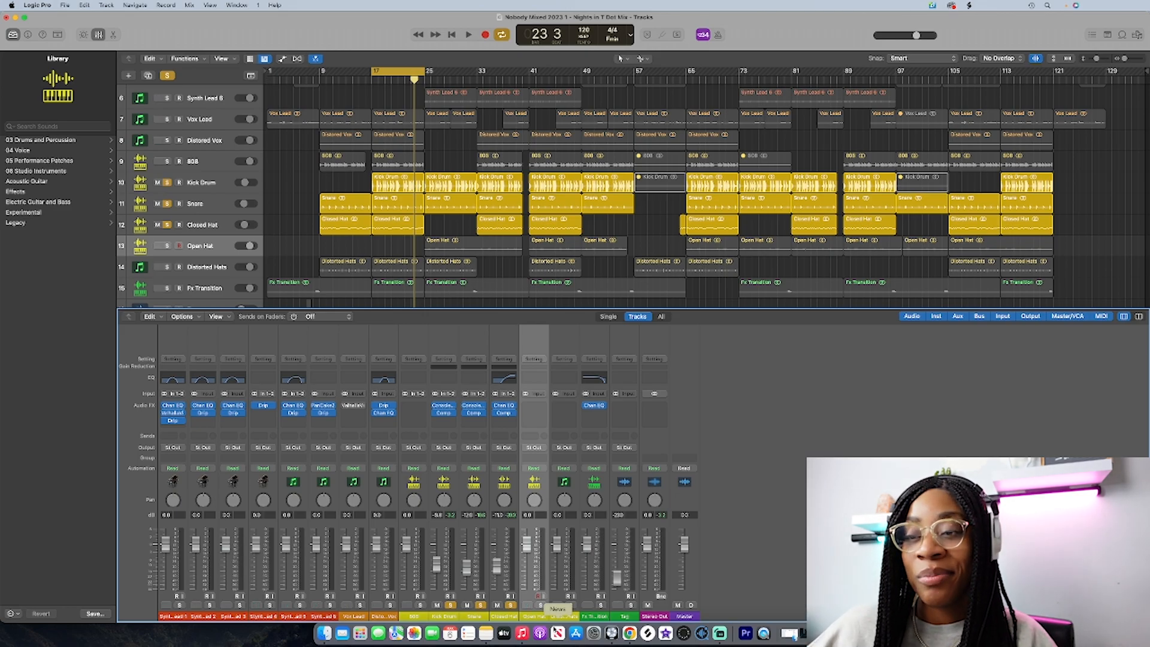
Step: Lower the Open Hat's fader to about -10 dB, copy the Closed Hat's Channel EQ onto it, and play it soloed with the other drums
{"action": "left_click_drag", "start_coordinate": [526, 543], "coordinate": [527, 566]}
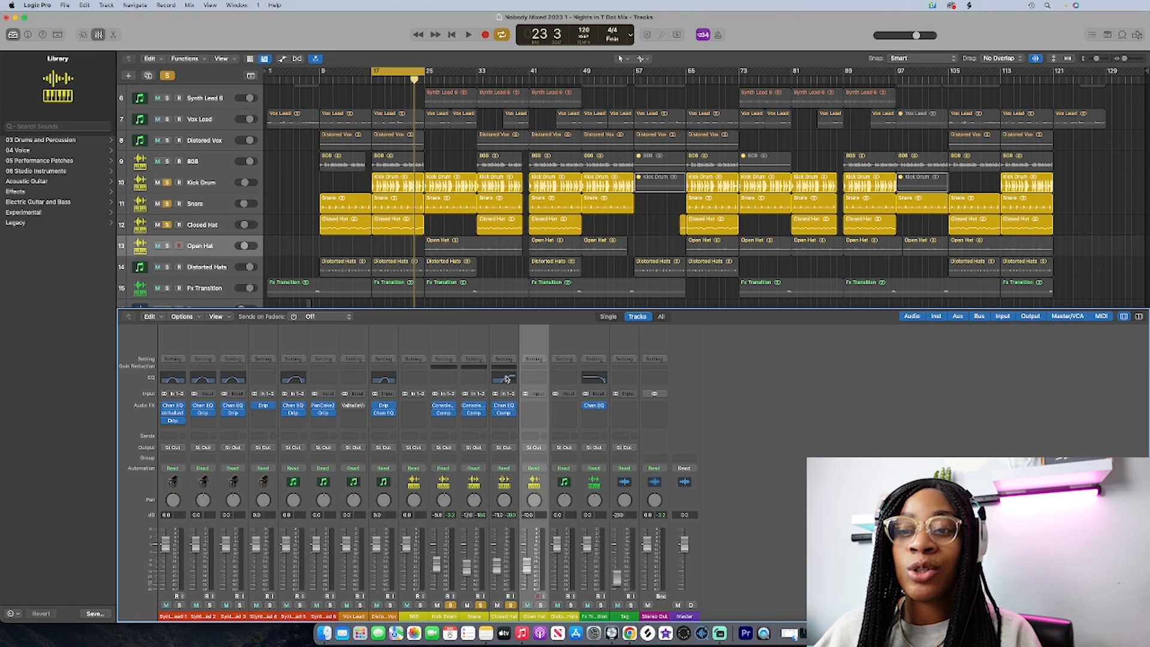
{"action": "left_click_drag", "start_coordinate": [506, 378], "coordinate": [533, 380]}
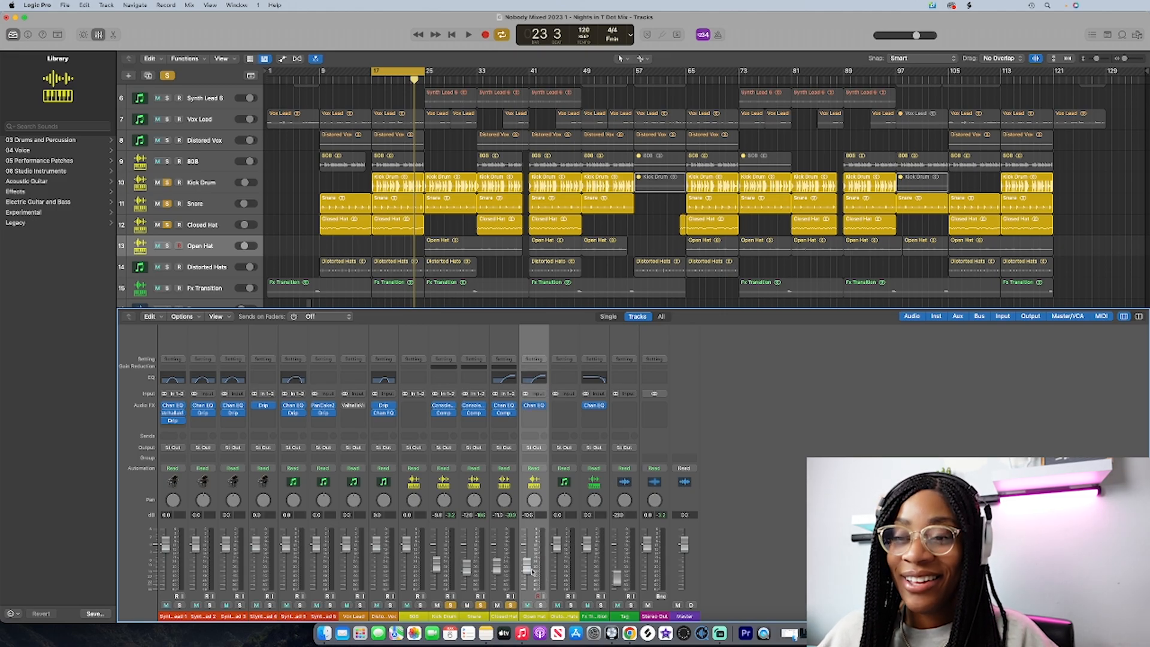
{"action": "left_click", "coordinate": [541, 606]}
{"action": "key", "text": "space"}
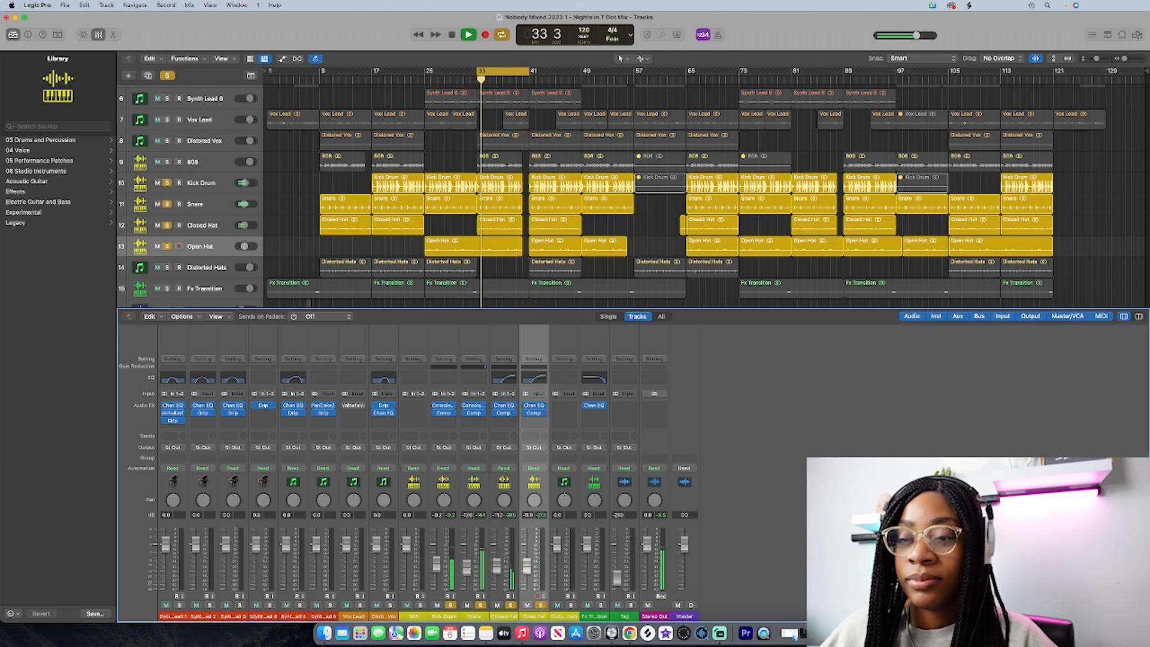
Step: Lower the Distorted Hats channel's fader and solo it alongside the other drums
{"action": "left_click_drag", "start_coordinate": [557, 543], "coordinate": [557, 563]}
{"action": "left_click", "coordinate": [569, 605]}
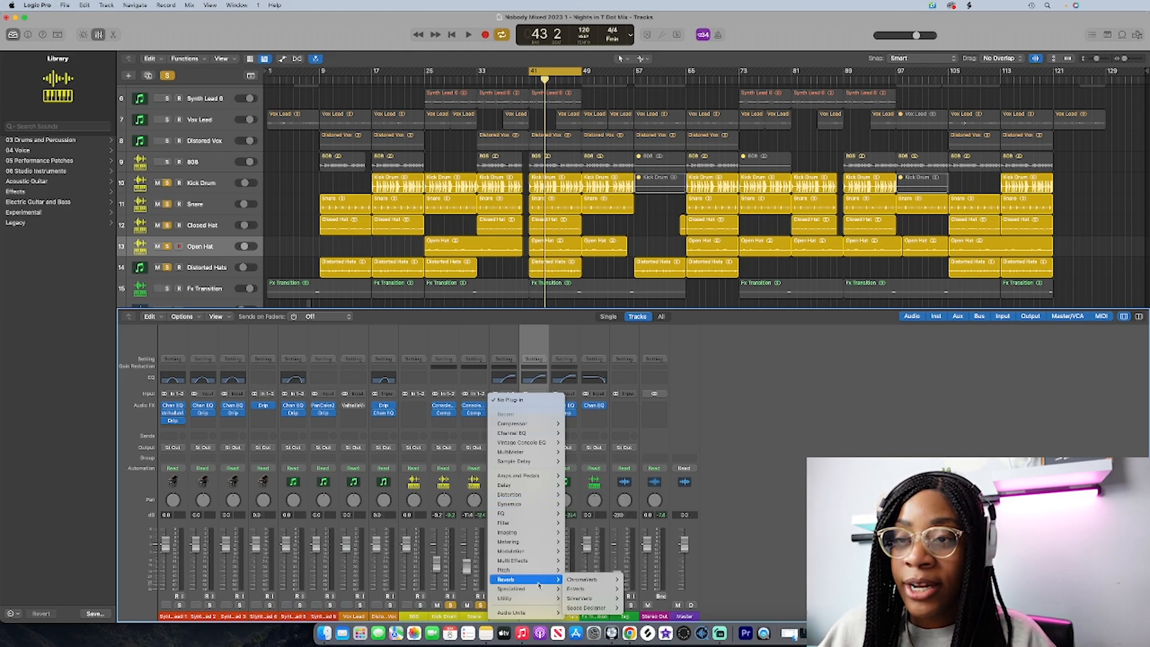
Step: Insert a stereo Tremolo after the Compressor on the Closed Hat channel
{"action": "mouse_move", "coordinate": [536, 555]}
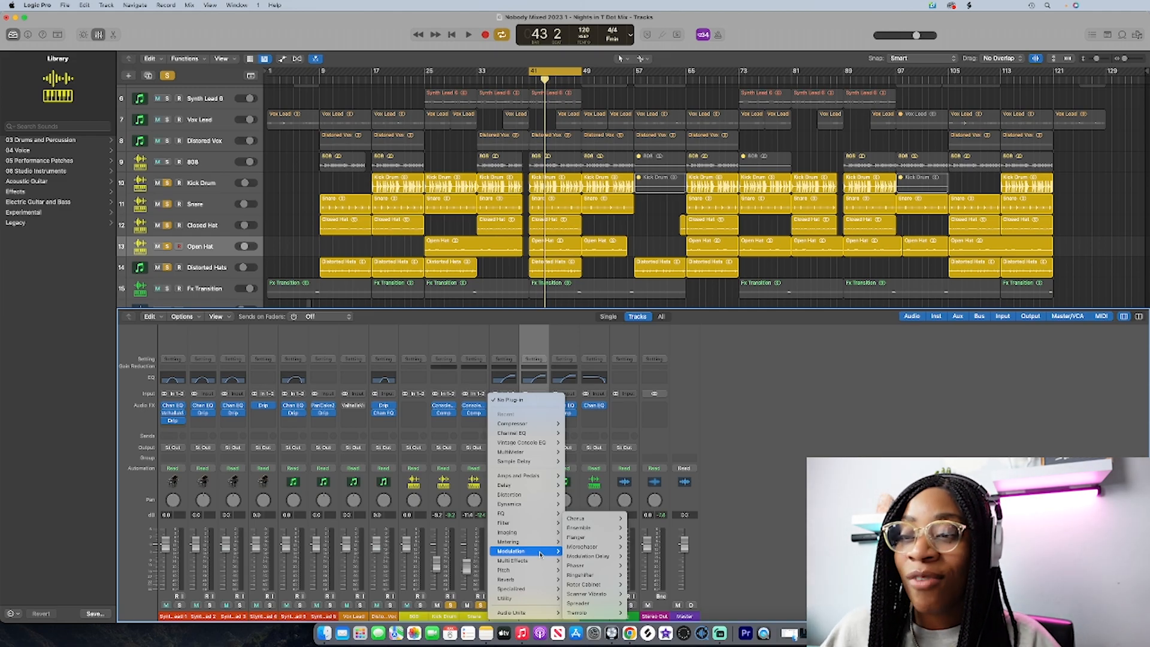
{"action": "mouse_move", "coordinate": [591, 612]}
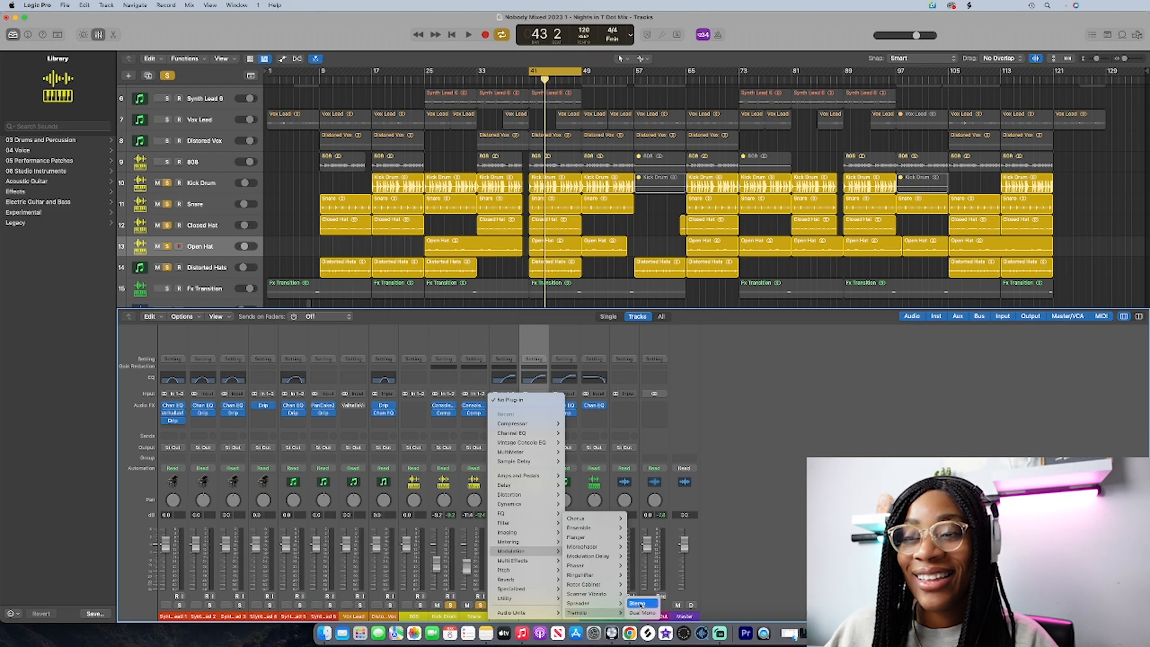
{"action": "left_click", "coordinate": [642, 603]}
{"action": "left_click_drag", "start_coordinate": [456, 132], "coordinate": [732, 188]}
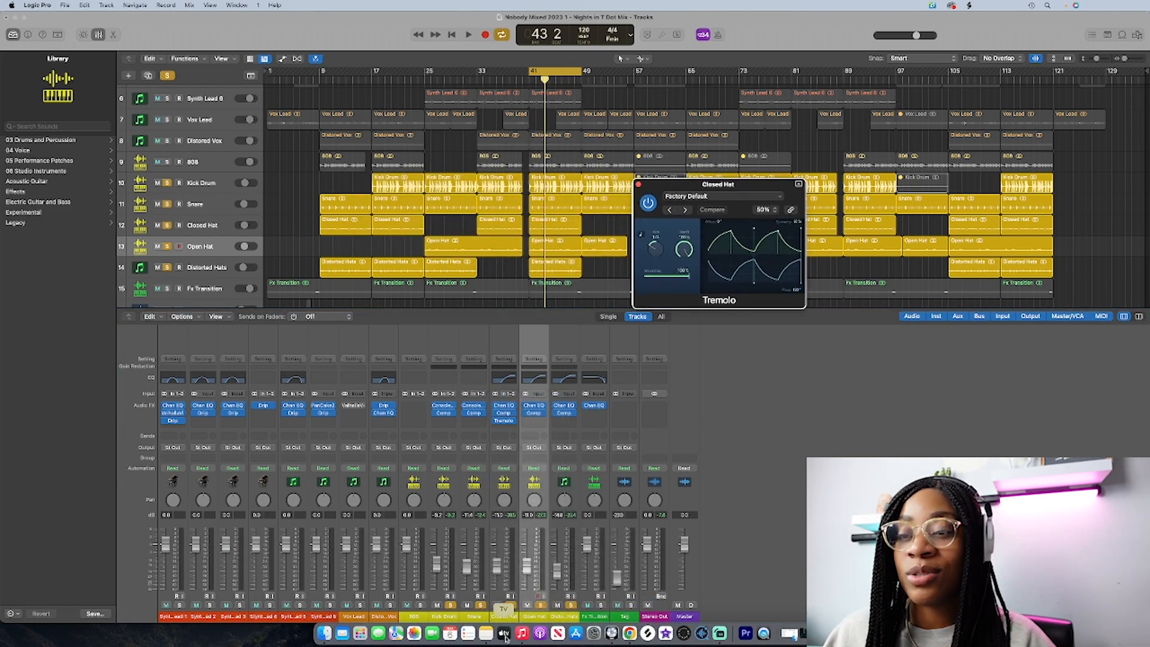
Step: Select the Closed Hat channel, unsolo the other drums, and play the Closed Hat on its own
{"action": "left_click", "coordinate": [504, 615]}
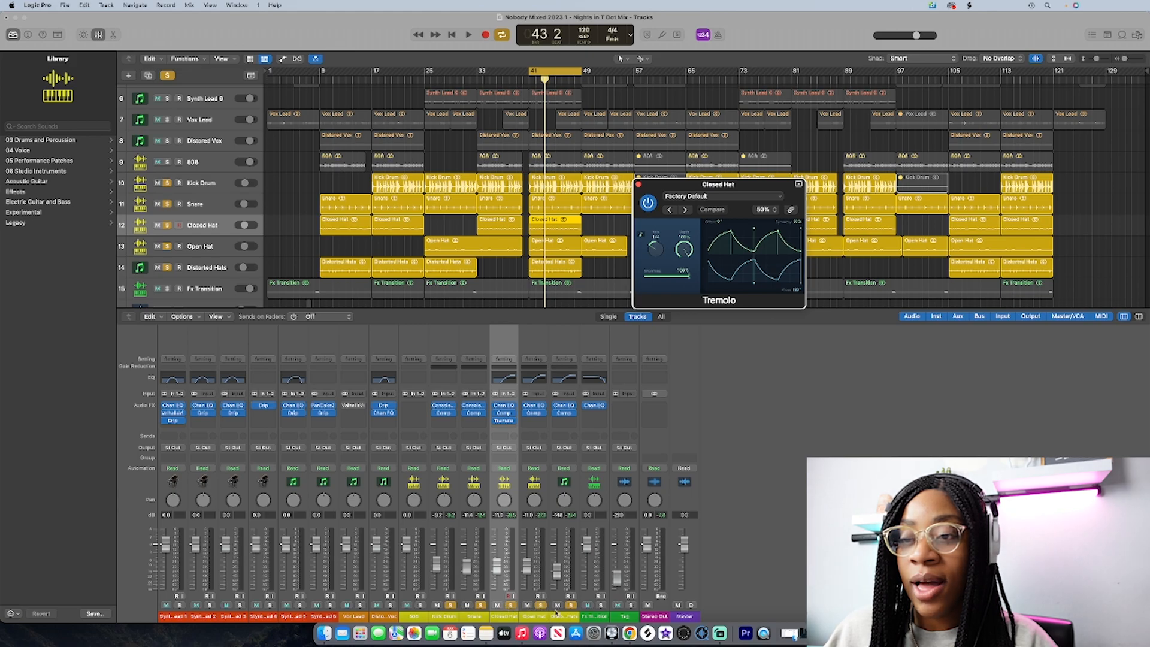
{"action": "left_click_drag", "start_coordinate": [572, 606], "coordinate": [449, 605]}
{"action": "key", "text": "space"}
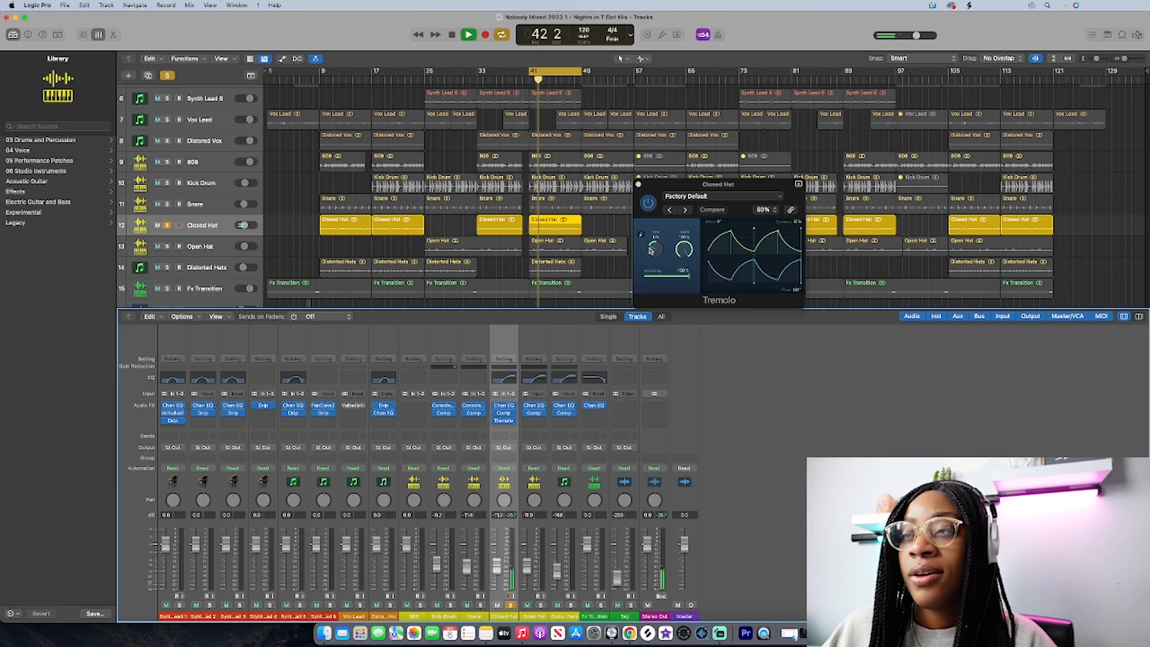
Step: Slow the Closed Hat Tremolo's Rate, slightly reduce its Depth, and close the plug-in
{"action": "left_click_drag", "start_coordinate": [649, 249], "coordinate": [647, 259]}
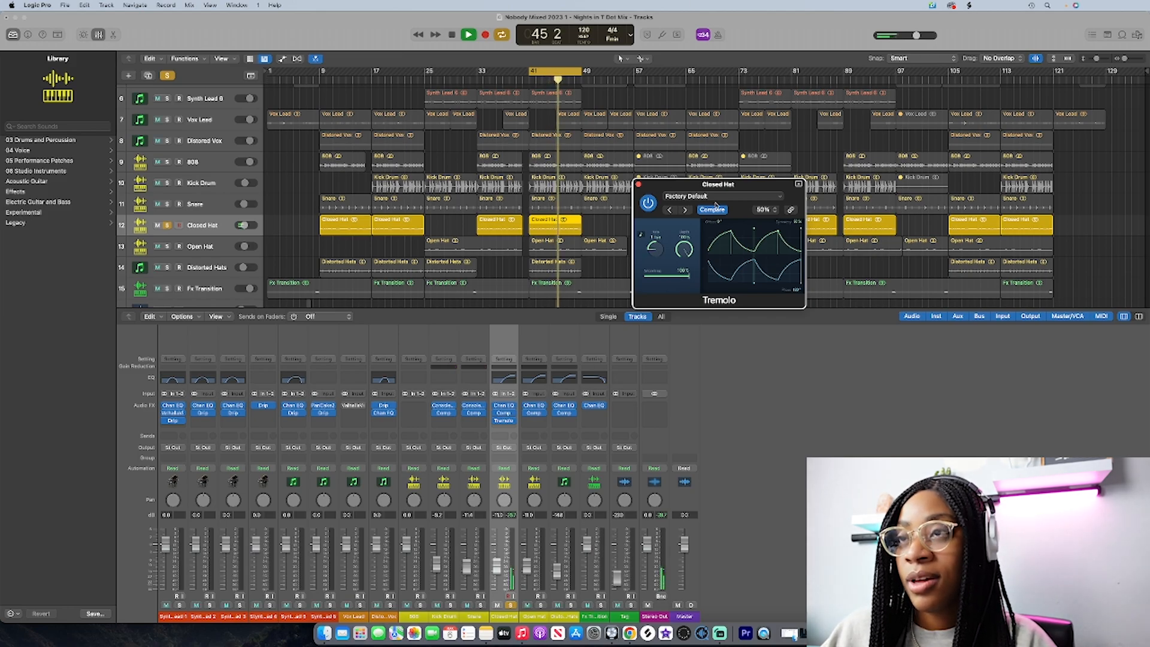
{"action": "left_click_drag", "start_coordinate": [683, 248], "coordinate": [679, 258]}
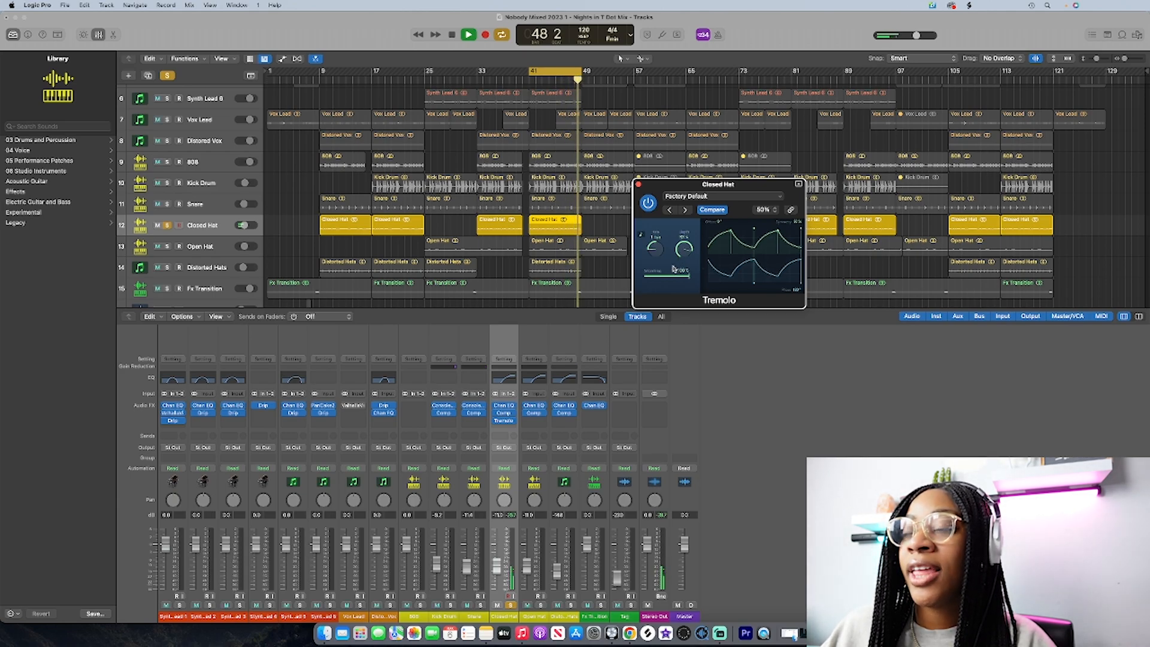
{"action": "mouse_move", "coordinate": [684, 253]}
{"action": "left_mouse_down"}
{"action": "mouse_move", "coordinate": [684, 235]}
{"action": "mouse_move", "coordinate": [679, 252]}
{"action": "left_mouse_up"}
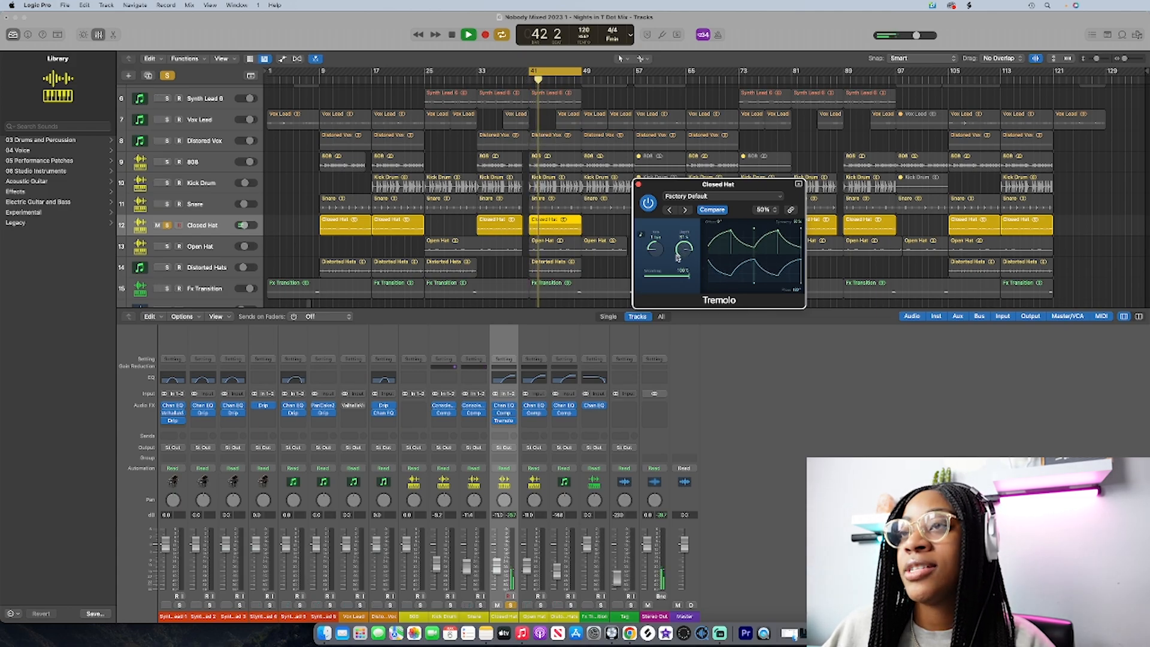
{"action": "left_click", "coordinate": [638, 185]}
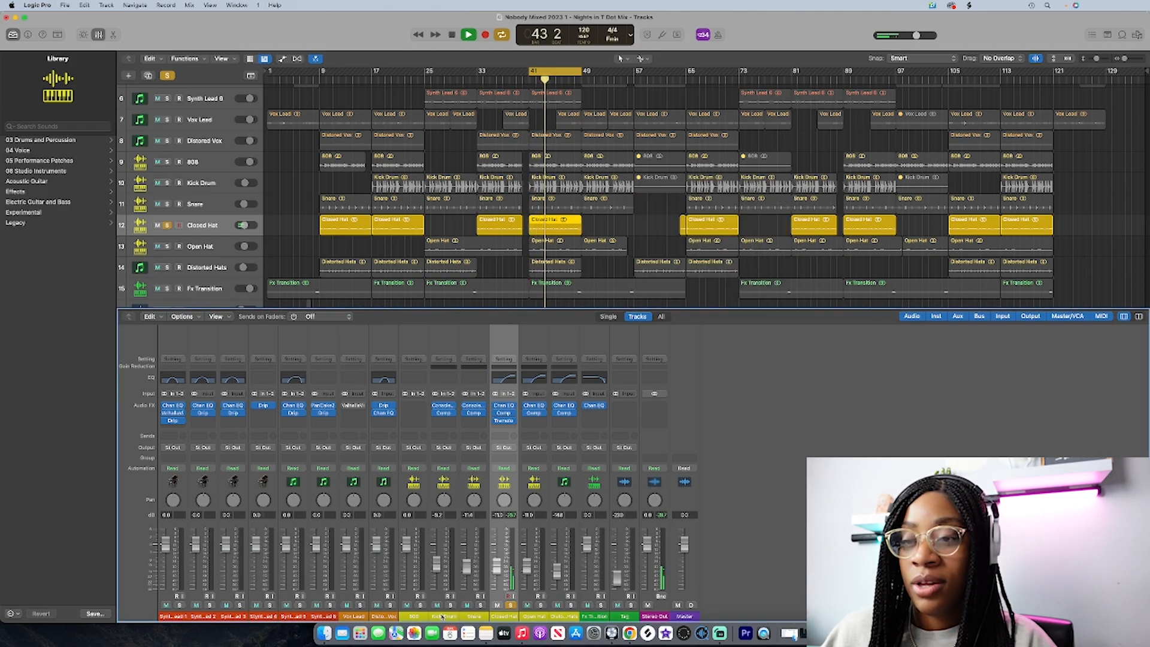
Step: Solo the Open Hat, Distorted Hats, Snare and Kick Drum one by one alongside the playing Closed Hat
{"action": "left_click", "coordinate": [539, 605]}
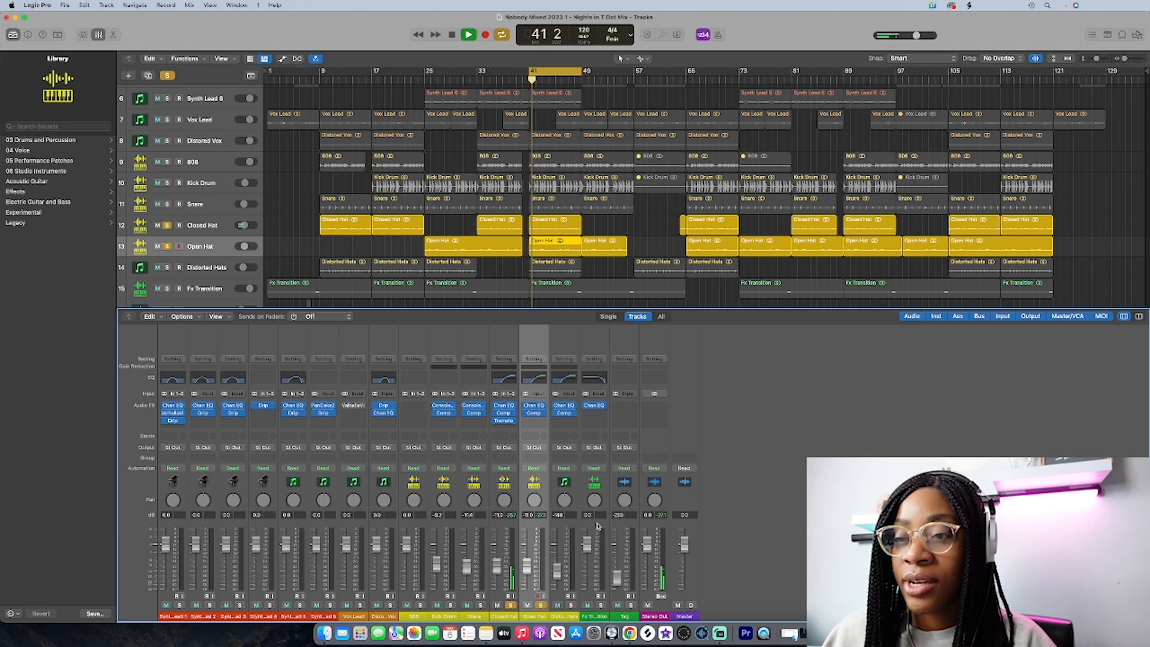
{"action": "left_click", "coordinate": [554, 610]}
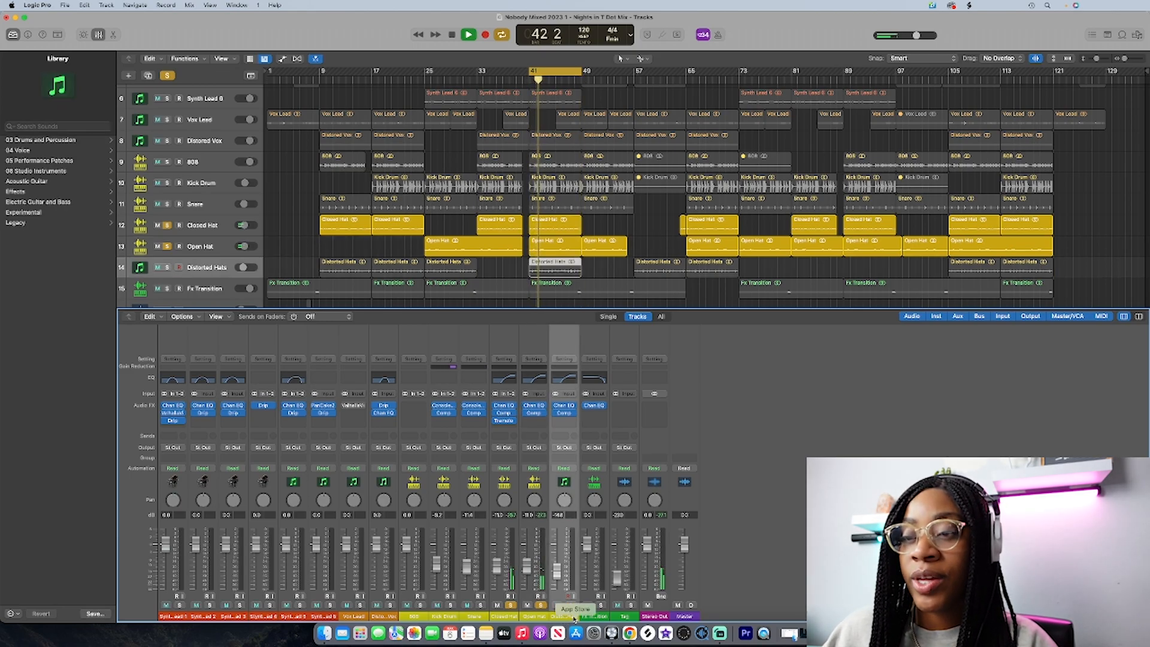
{"action": "left_click", "coordinate": [571, 605]}
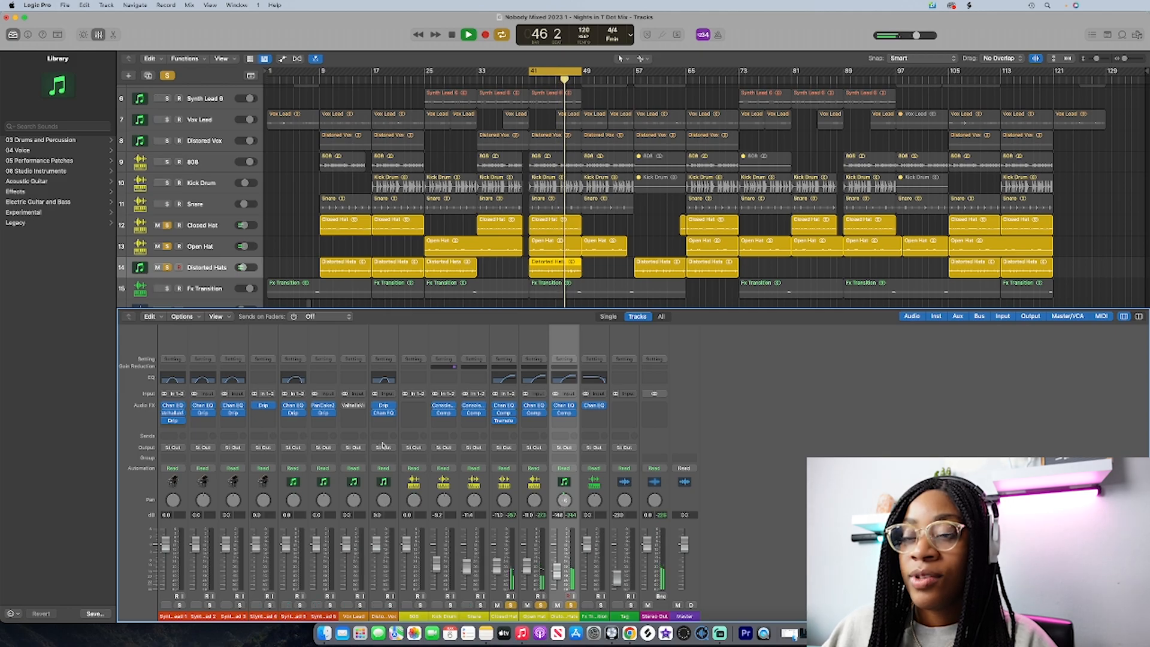
{"action": "left_click", "coordinate": [481, 605]}
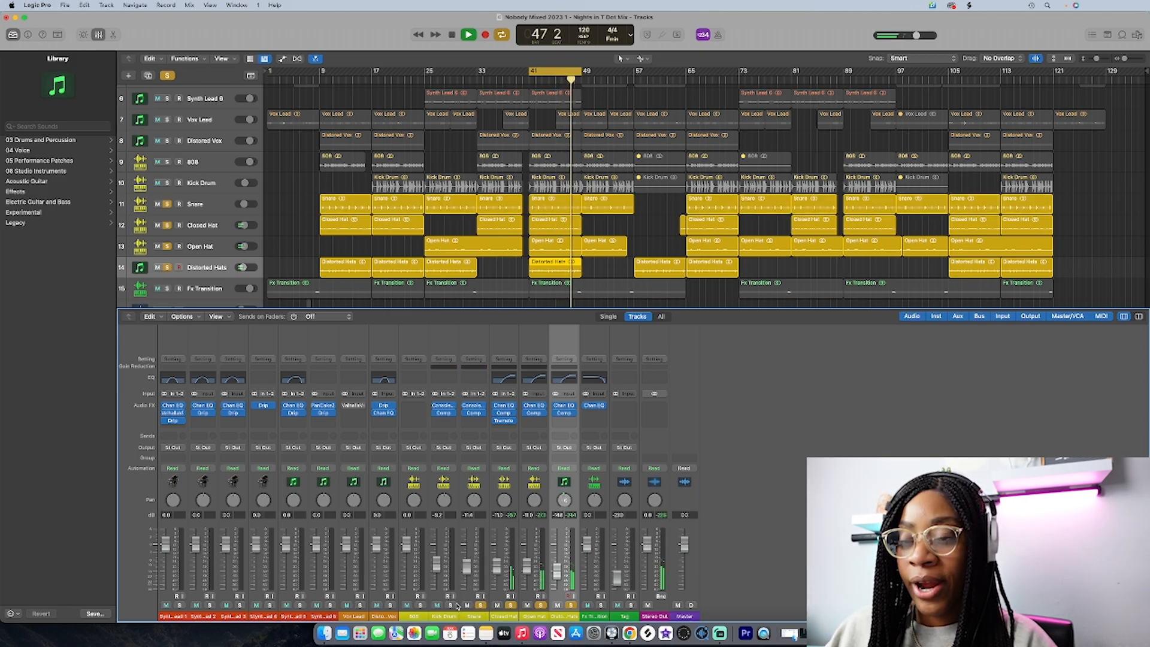
{"action": "left_click", "coordinate": [451, 605]}
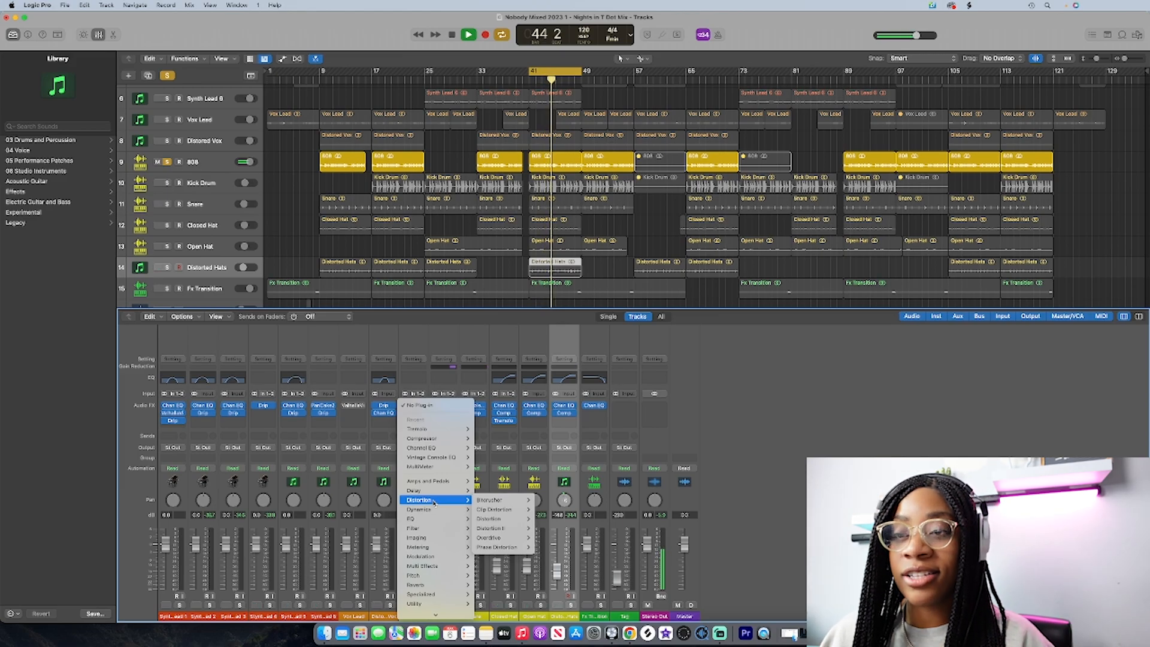
Step: Insert a stereo Distortion on the soloed 808 channel, with Drive at 8.0 dB and Tone at 120 Hz
{"action": "mouse_move", "coordinate": [503, 519]}
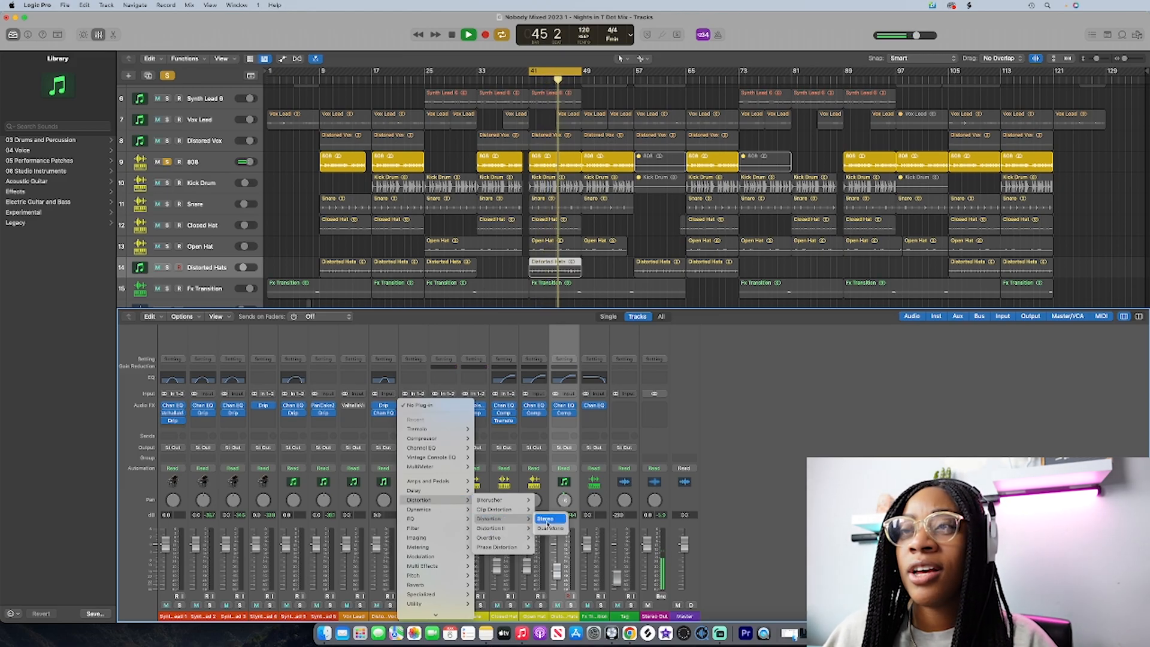
{"action": "left_click", "coordinate": [546, 519]}
{"action": "left_click_drag", "start_coordinate": [517, 129], "coordinate": [787, 160]}
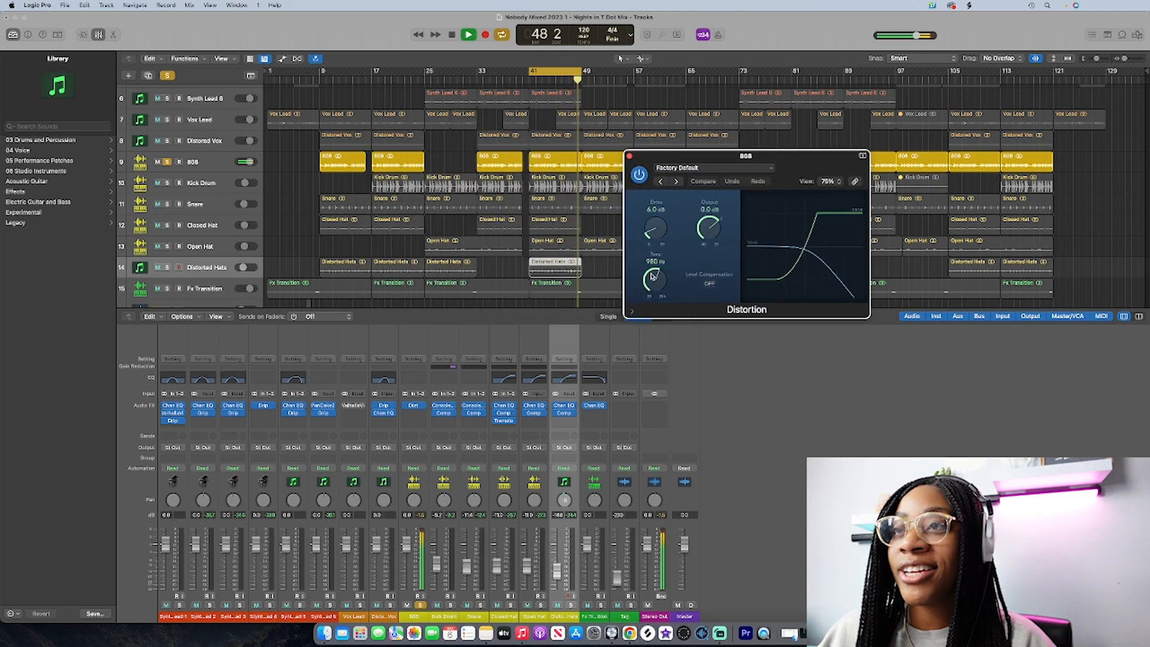
{"action": "left_click_drag", "start_coordinate": [652, 275], "coordinate": [644, 309]}
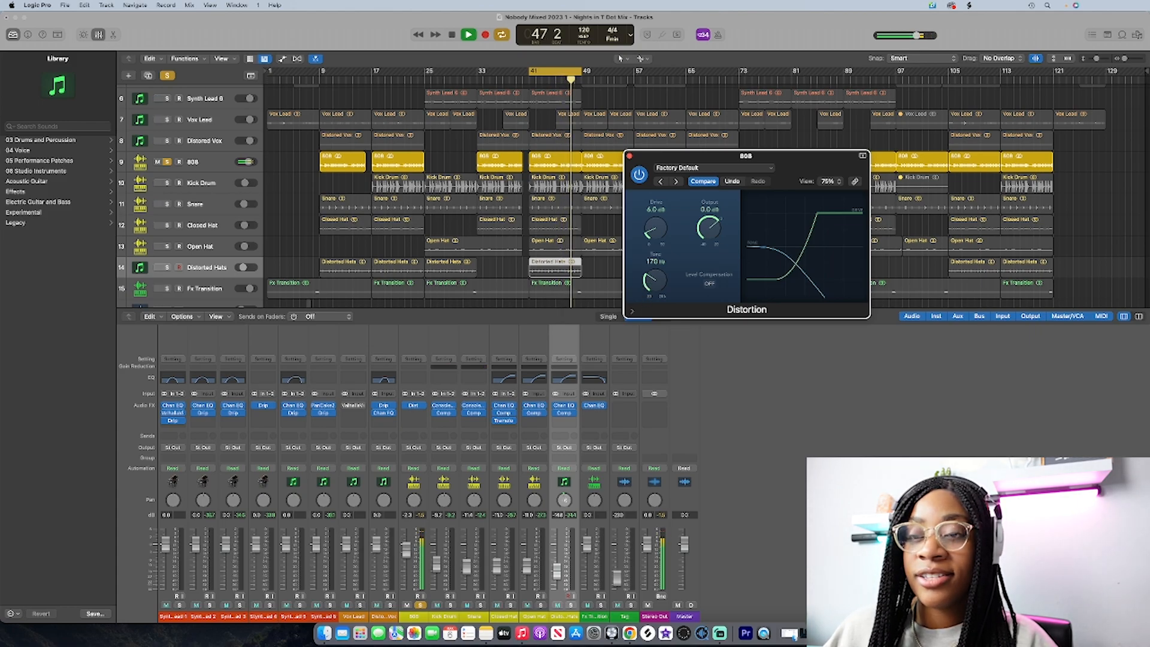
{"action": "left_click", "coordinate": [564, 163]}
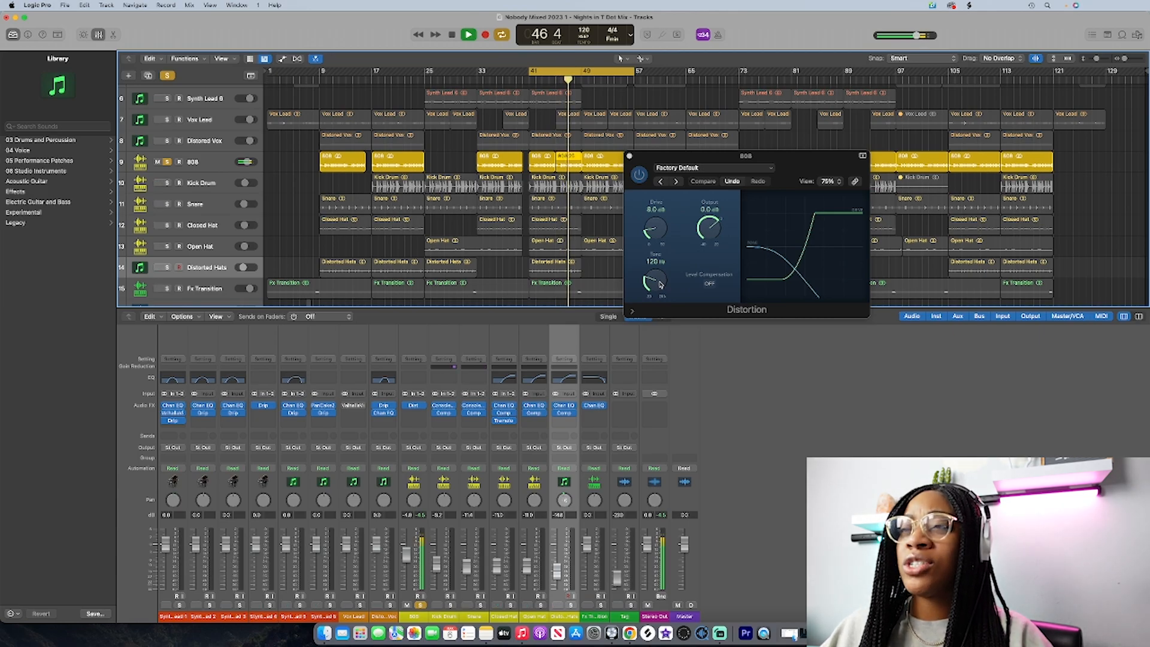
{"action": "left_click_drag", "start_coordinate": [653, 283], "coordinate": [648, 284]}
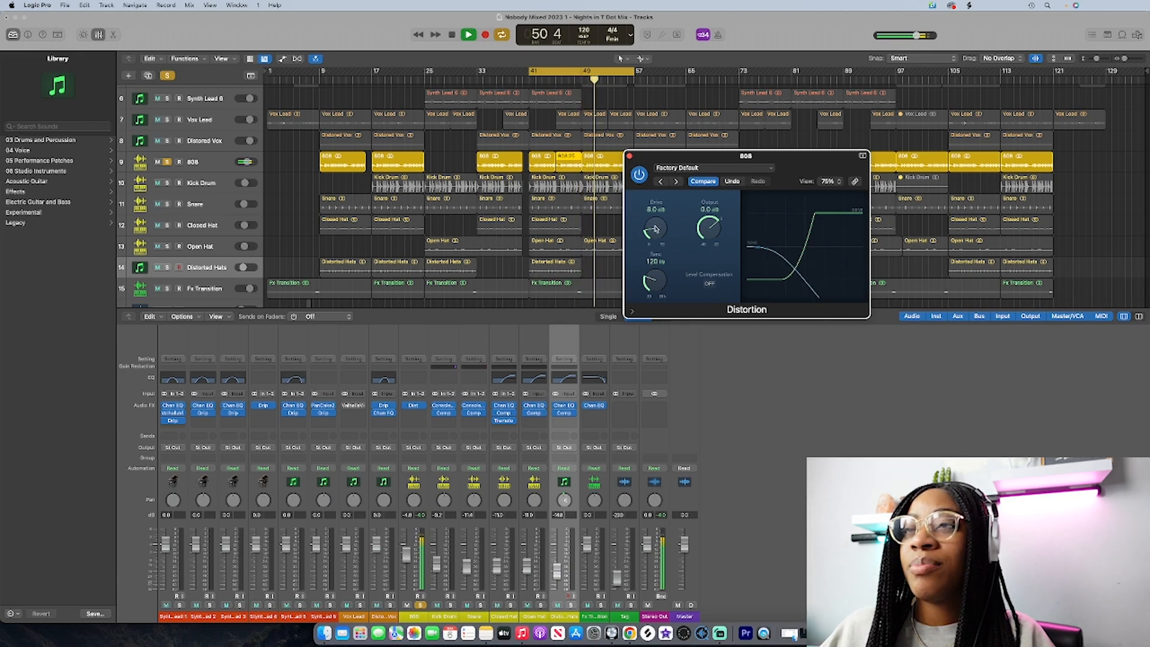
{"action": "left_click", "coordinate": [628, 157]}
Step: Try a stereo Vintage Console EQ after the 808's Distortion, adjusting its Low Freq and Low Gain
{"action": "left_click", "coordinate": [413, 413]}
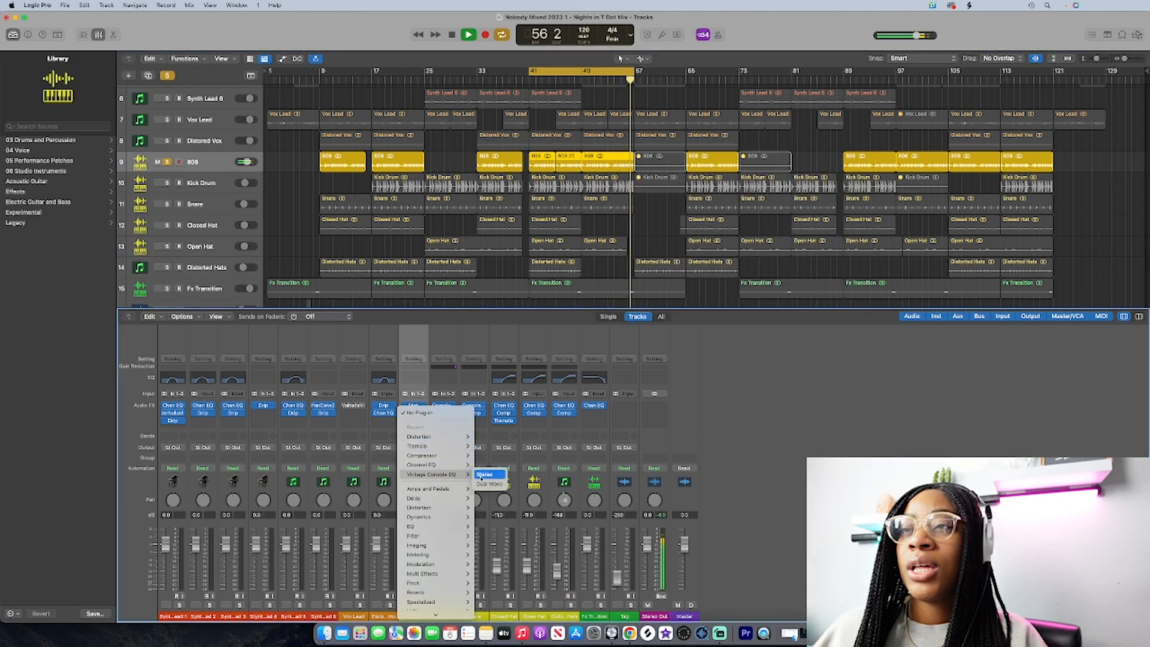
{"action": "left_click", "coordinate": [486, 474]}
{"action": "left_click_drag", "start_coordinate": [599, 128], "coordinate": [849, 193]}
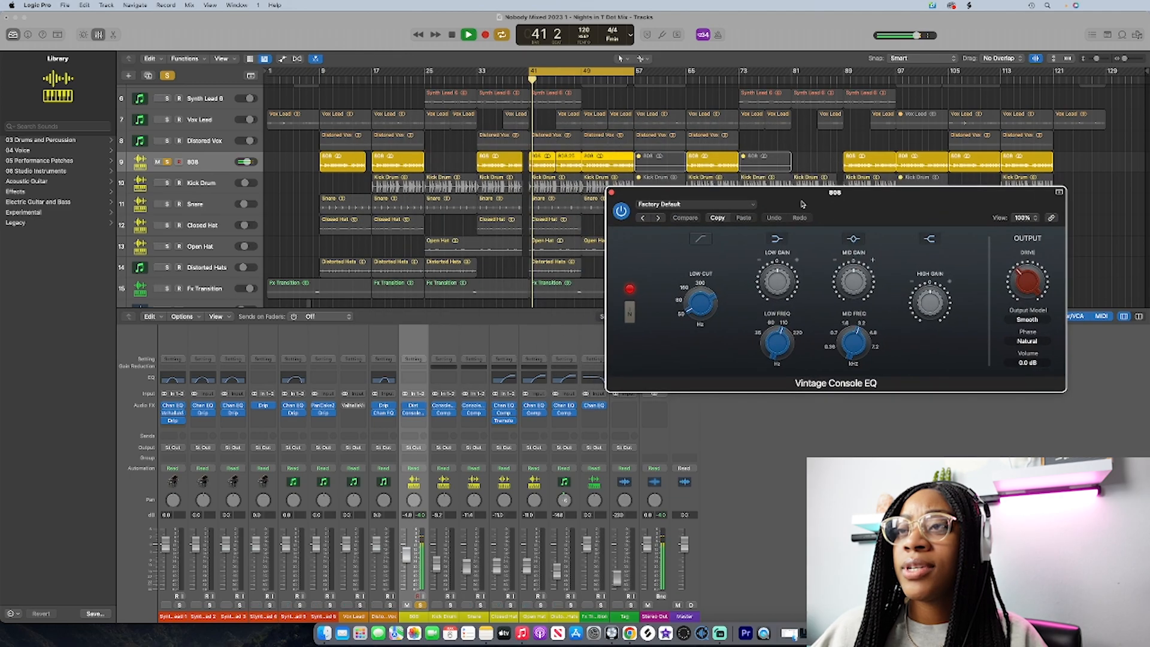
{"action": "left_click_drag", "start_coordinate": [777, 343], "coordinate": [775, 373]}
{"action": "left_click_drag", "start_coordinate": [774, 285], "coordinate": [771, 300]}
{"action": "left_click_drag", "start_coordinate": [776, 343], "coordinate": [775, 359]}
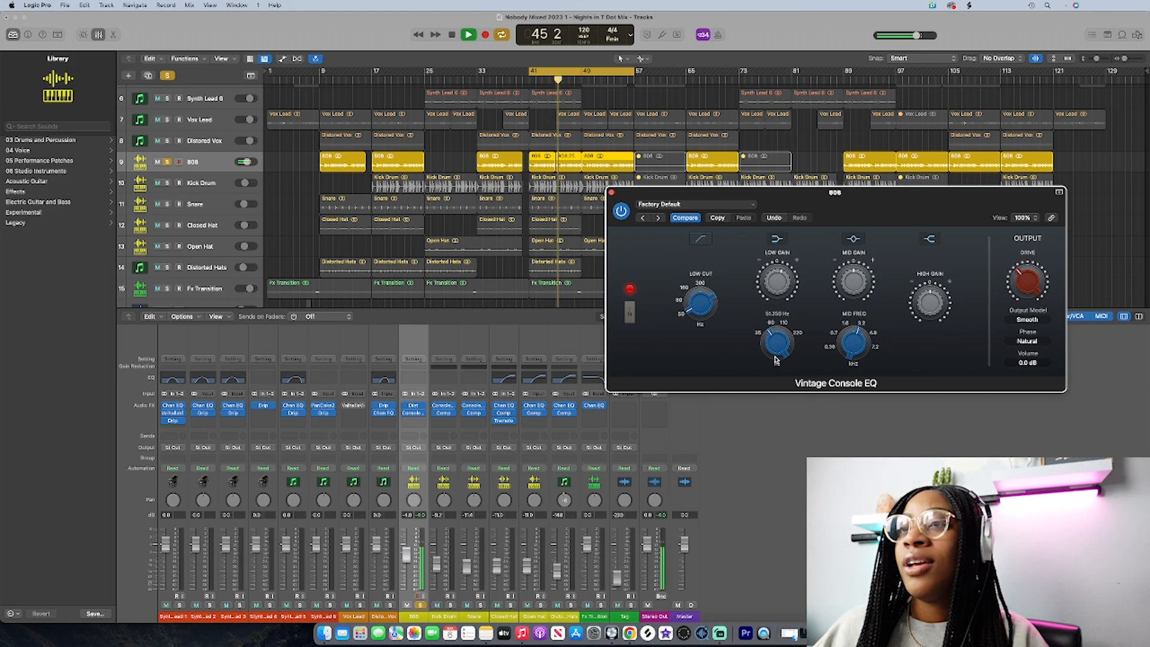
{"action": "left_click", "coordinate": [611, 193]}
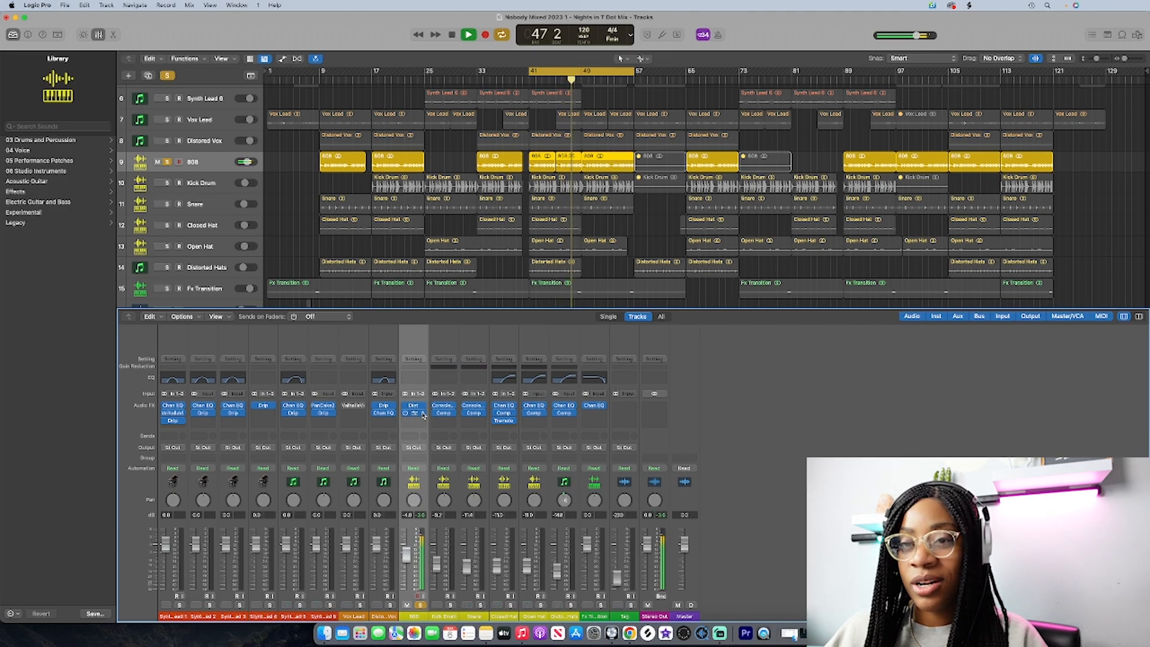
Step: Replace the 808's Vintage Console EQ with a Compressor, using the Studio VCA model with Auto Gain and auto release off
{"action": "left_click", "coordinate": [418, 413]}
{"action": "mouse_move", "coordinate": [444, 453]}
{"action": "left_click", "coordinate": [506, 452]}
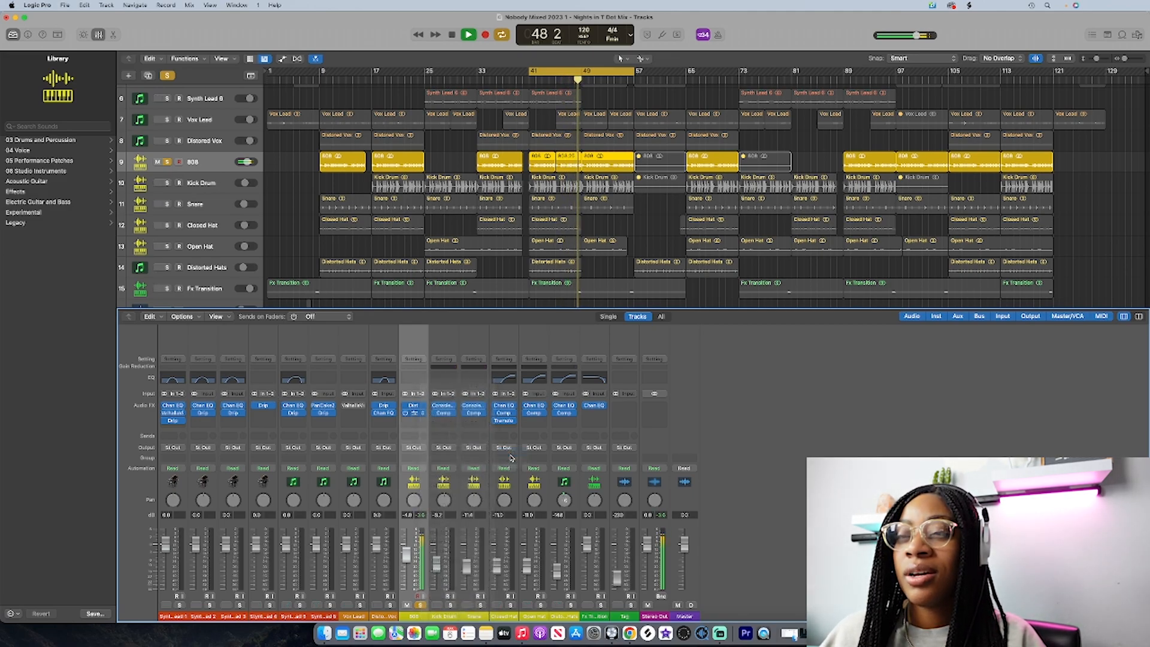
{"action": "left_click_drag", "start_coordinate": [633, 128], "coordinate": [839, 143]}
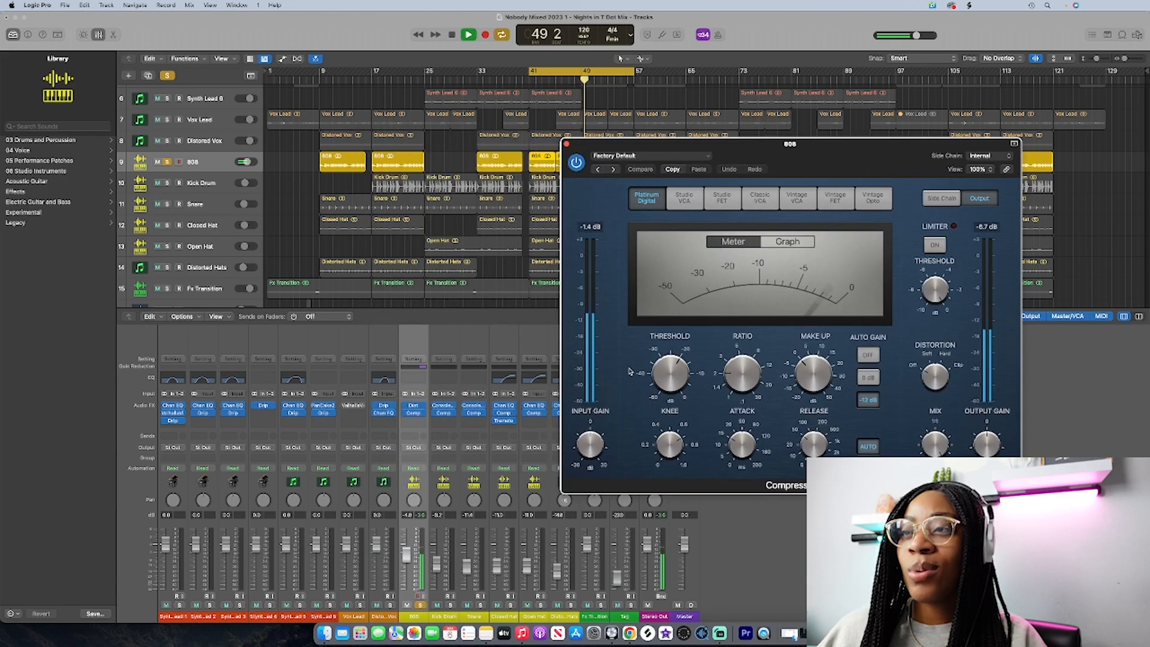
{"action": "left_click", "coordinate": [868, 355]}
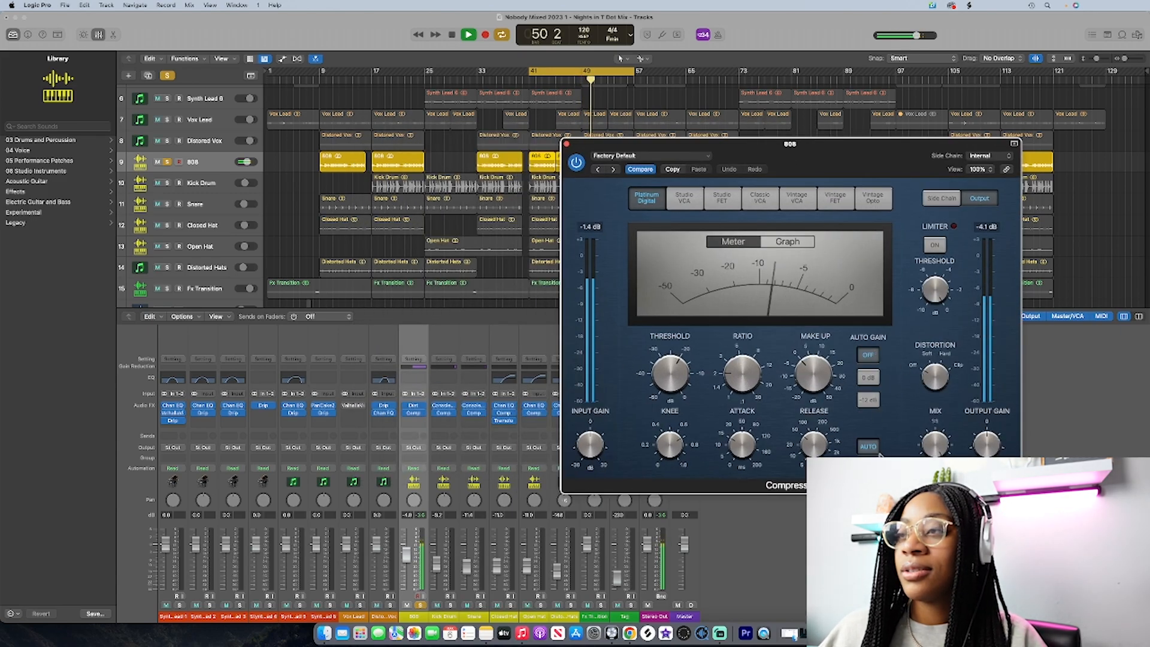
{"action": "left_click", "coordinate": [867, 446]}
{"action": "left_click", "coordinate": [684, 197]}
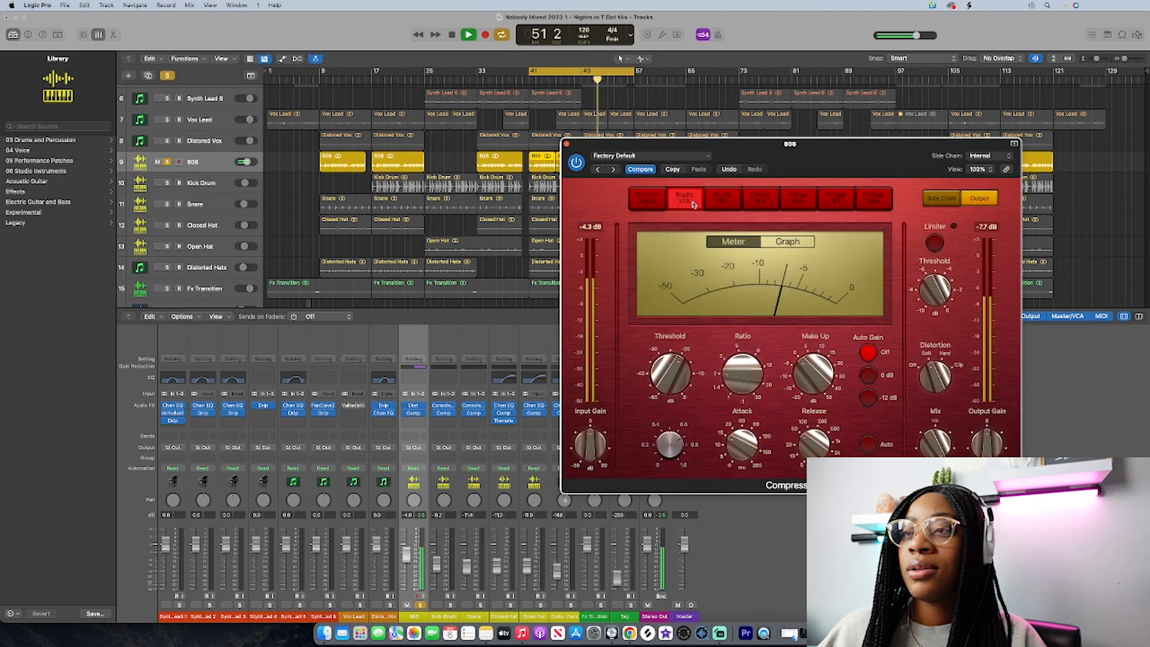
Step: Adjust the 808 Compressor's Threshold and Ratio, set its Attack to about 29 ms, and close the plug-in
{"action": "left_click_drag", "start_coordinate": [676, 367], "coordinate": [734, 370]}
{"action": "mouse_move", "coordinate": [740, 455]}
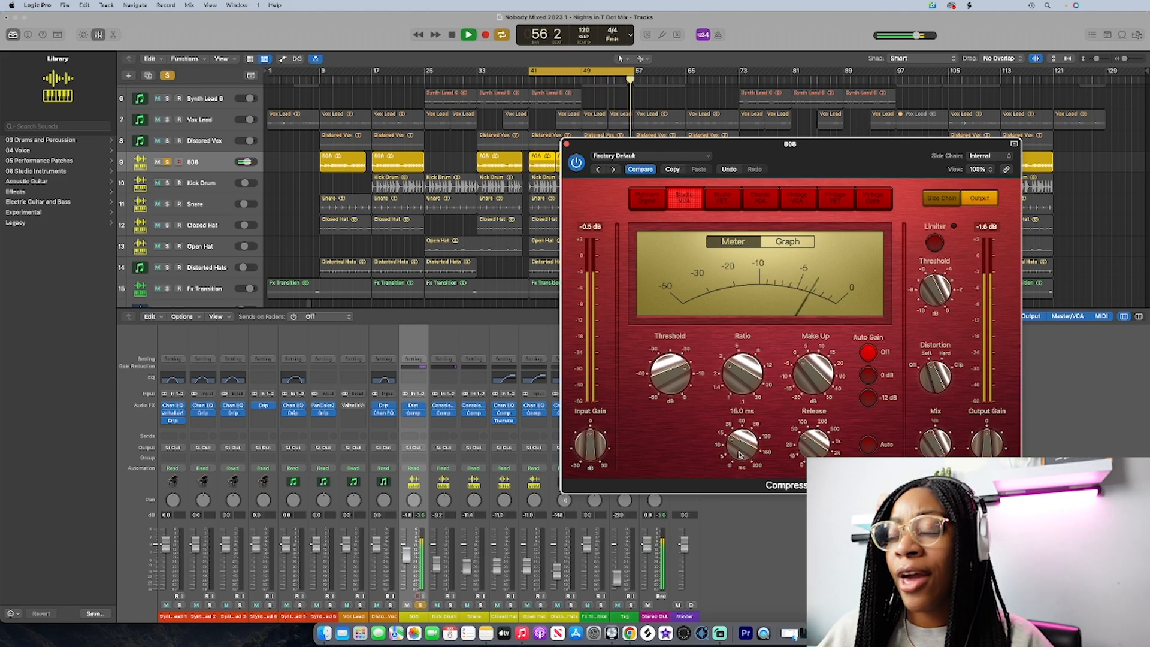
{"action": "left_click_drag", "start_coordinate": [745, 448], "coordinate": [743, 437]}
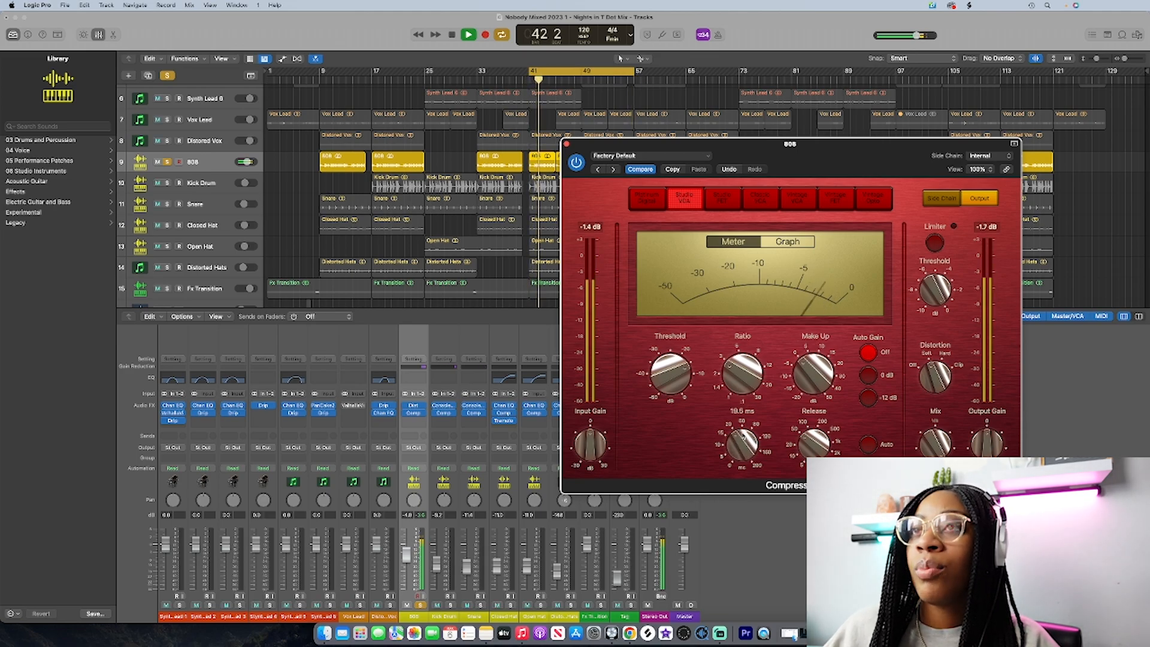
{"action": "mouse_move", "coordinate": [804, 440]}
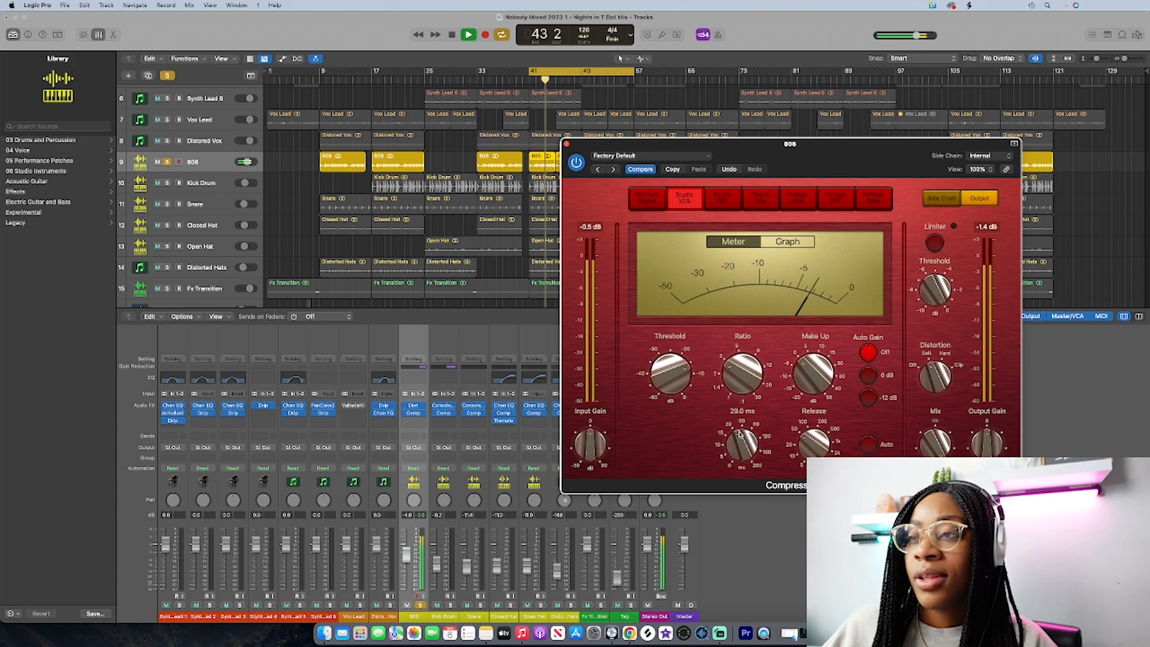
{"action": "mouse_move", "coordinate": [682, 366]}
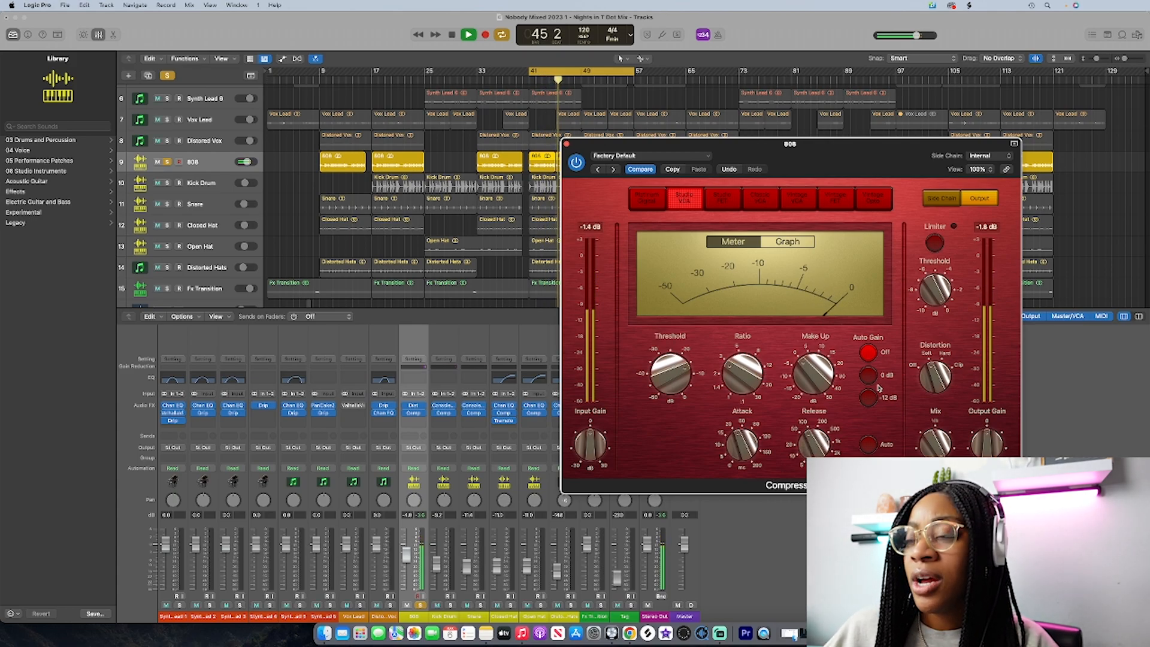
{"action": "mouse_move", "coordinate": [807, 372]}
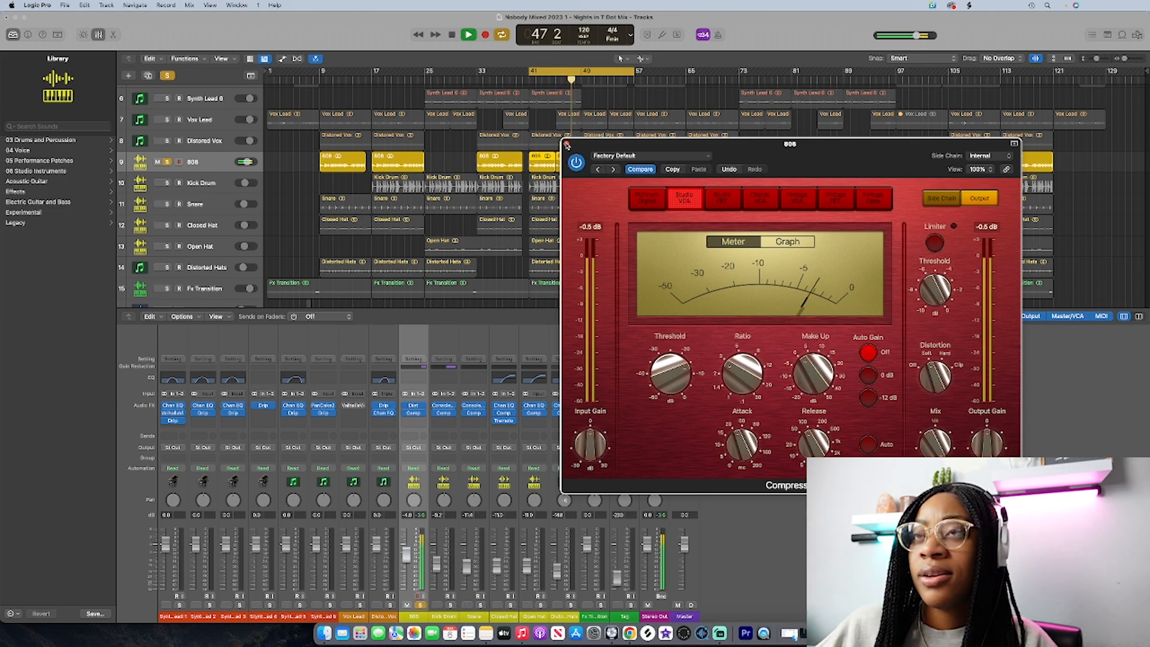
{"action": "left_click", "coordinate": [567, 143]}
Step: Shorten the cycle range to end at bar 49 and add a Channel EQ to the 808 channel
{"action": "left_click_drag", "start_coordinate": [625, 74], "coordinate": [581, 74]}
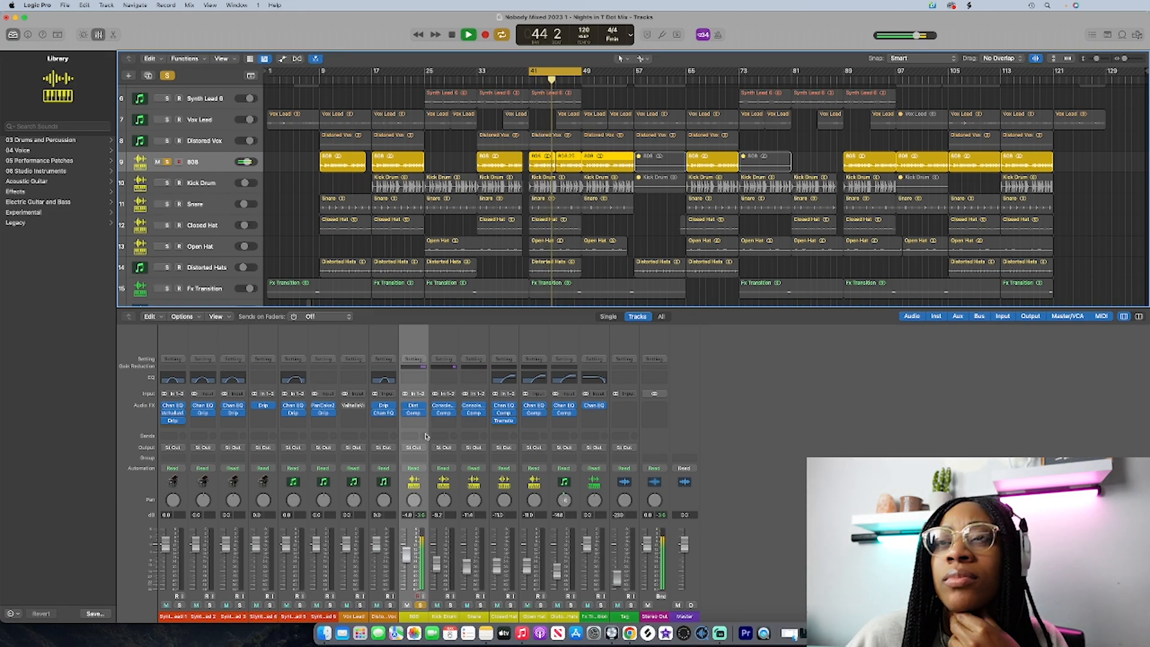
{"action": "left_click", "coordinate": [403, 378]}
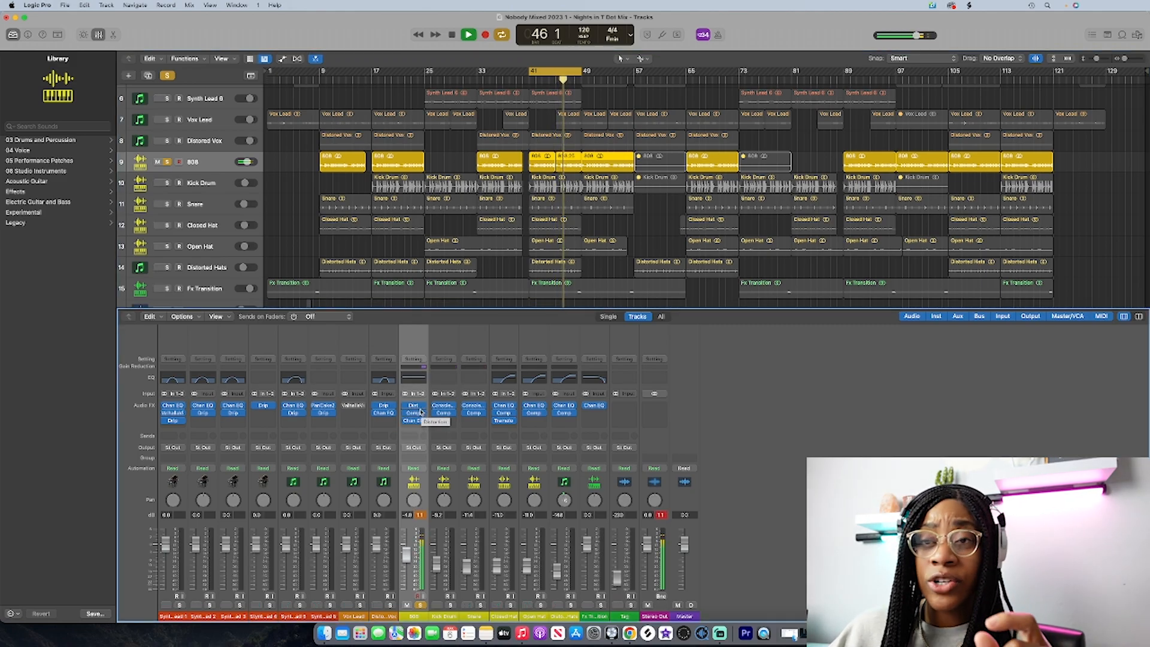
Step: Adjust the Make Up gain on the 808's Compressor and close the plug-in
{"action": "left_click", "coordinate": [418, 412]}
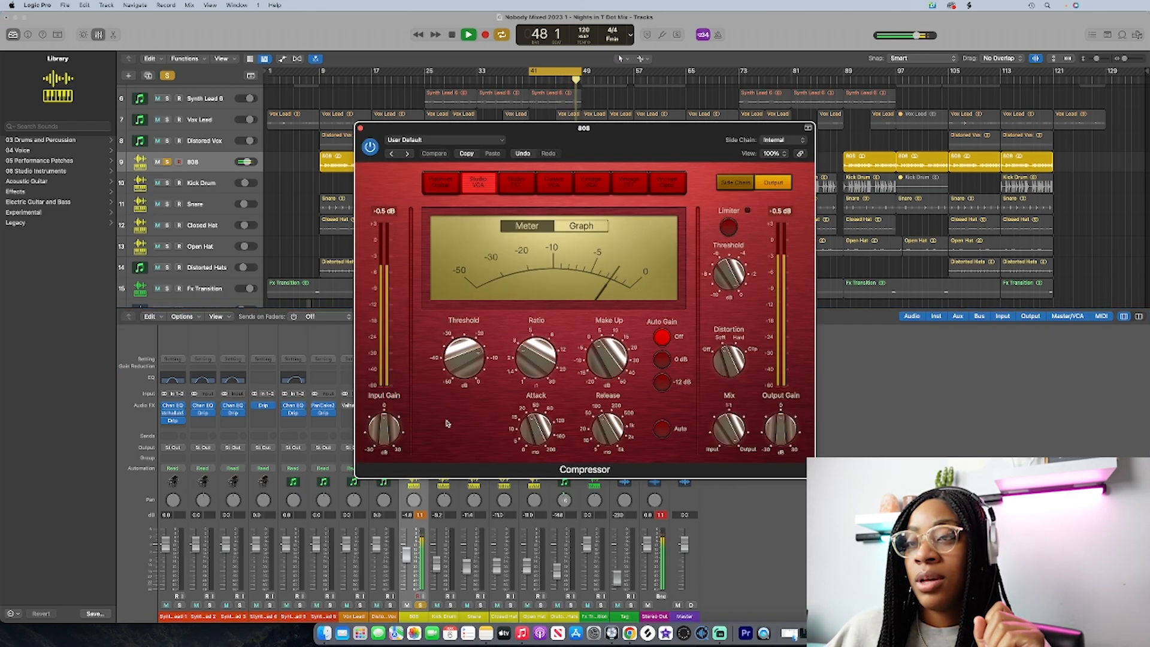
{"action": "mouse_move", "coordinate": [617, 356]}
{"action": "left_click_drag", "start_coordinate": [617, 357], "coordinate": [617, 349]}
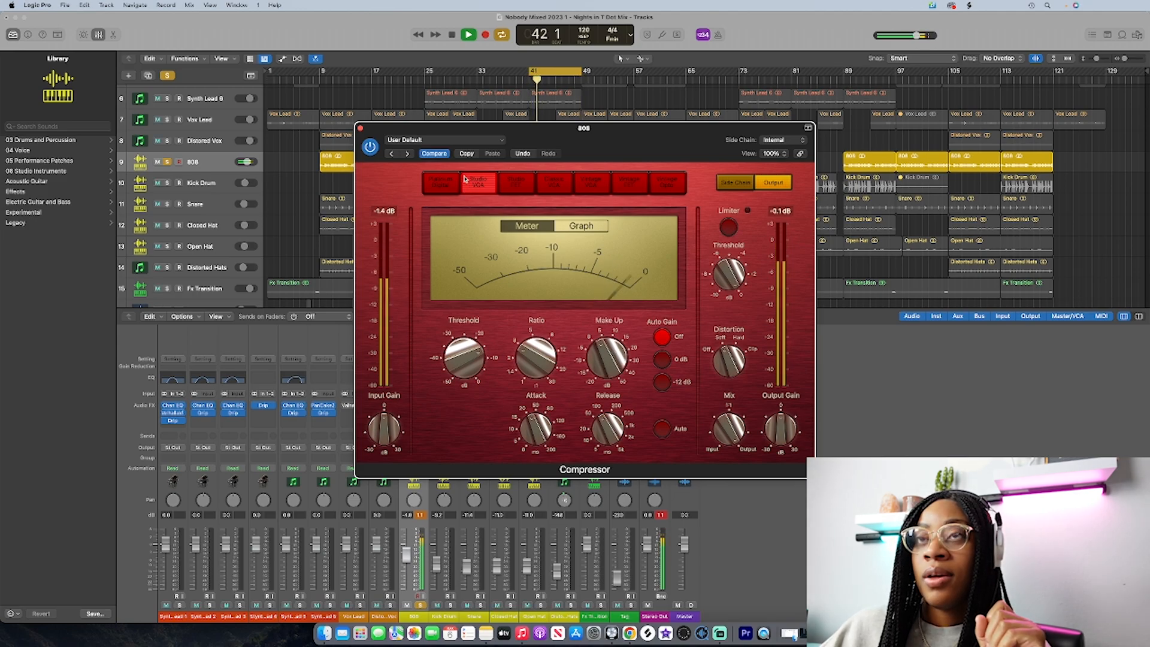
{"action": "left_click", "coordinate": [360, 128]}
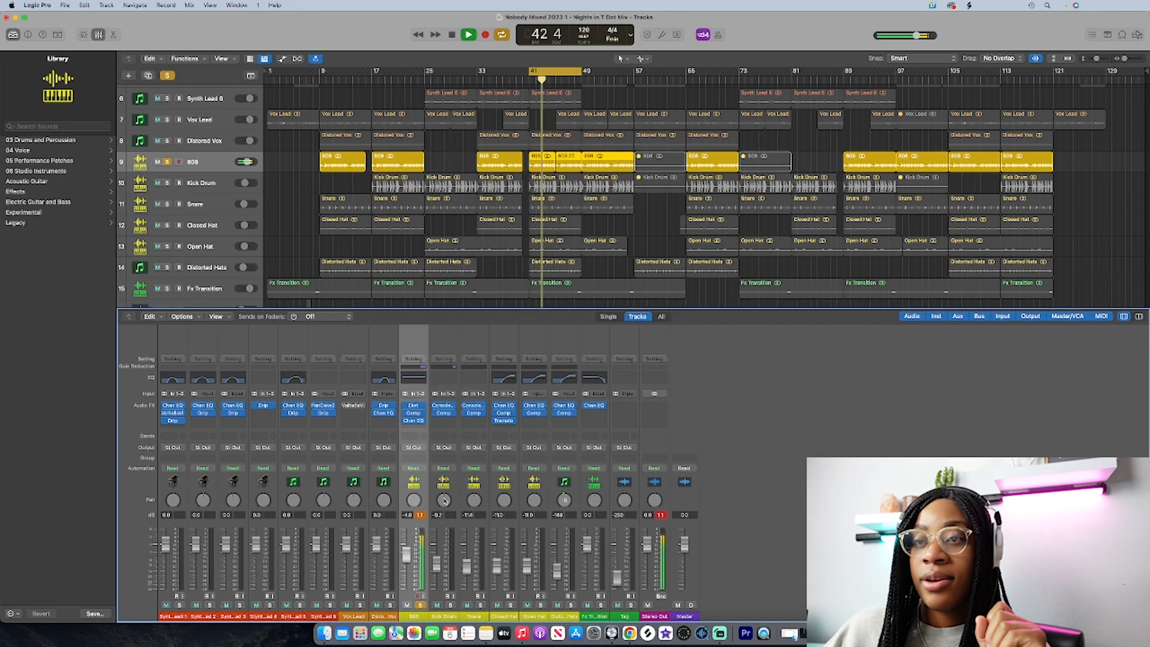
Step: In the 808's Channel EQ, boost slightly around 60 Hz and dip the low mids around 115 Hz
{"action": "left_click", "coordinate": [413, 420]}
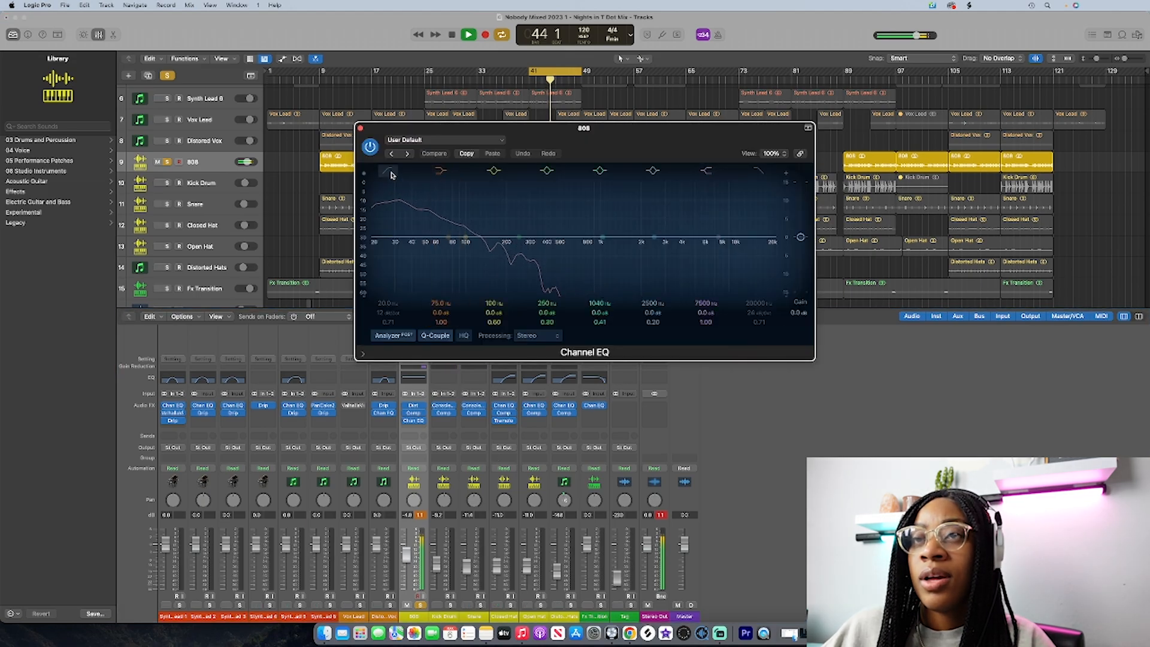
{"action": "left_click", "coordinate": [380, 235]}
{"action": "left_click", "coordinate": [383, 172]}
{"action": "left_click_drag", "start_coordinate": [465, 237], "coordinate": [441, 233]}
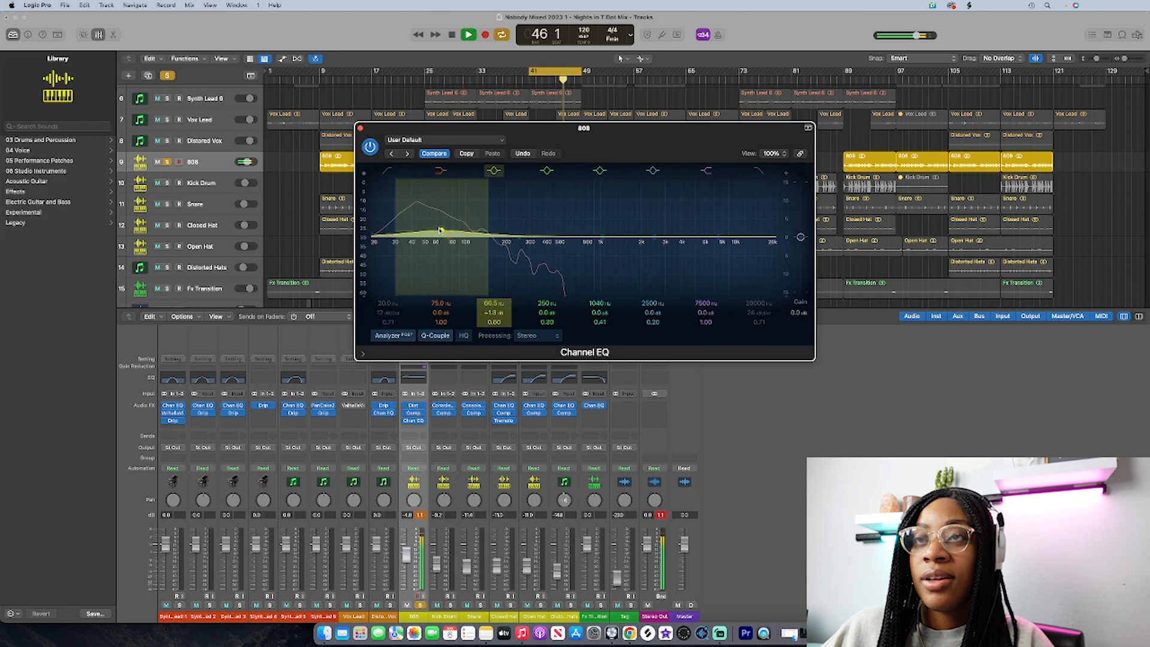
{"action": "left_click_drag", "start_coordinate": [521, 240], "coordinate": [474, 255]}
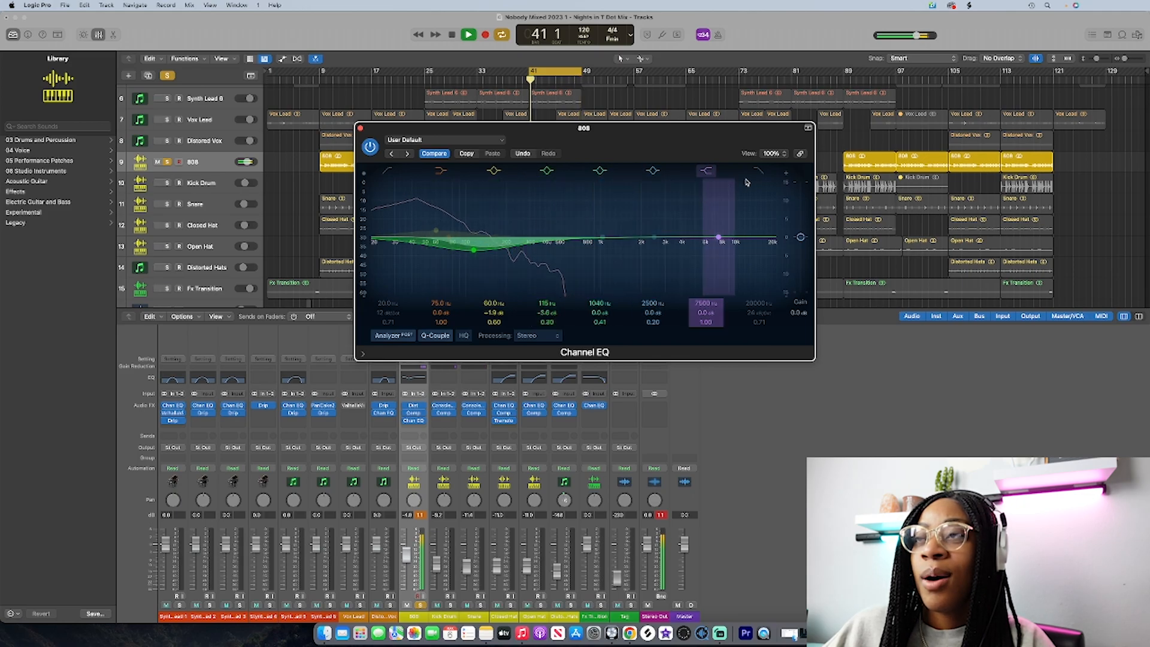
Step: High-cut the 808 between 3 and 4 kHz, try the low cut, and move the low-mid dip to about 135 Hz at -2.8 dB
{"action": "left_click_drag", "start_coordinate": [771, 237], "coordinate": [674, 246]}
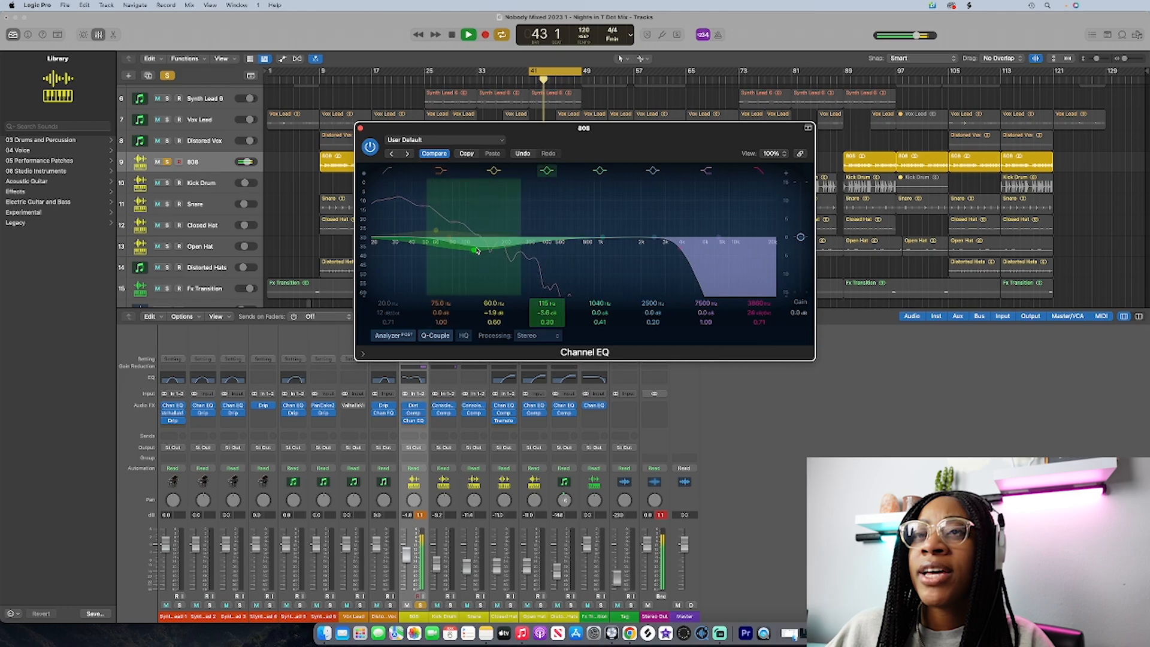
{"action": "left_click", "coordinate": [384, 174]}
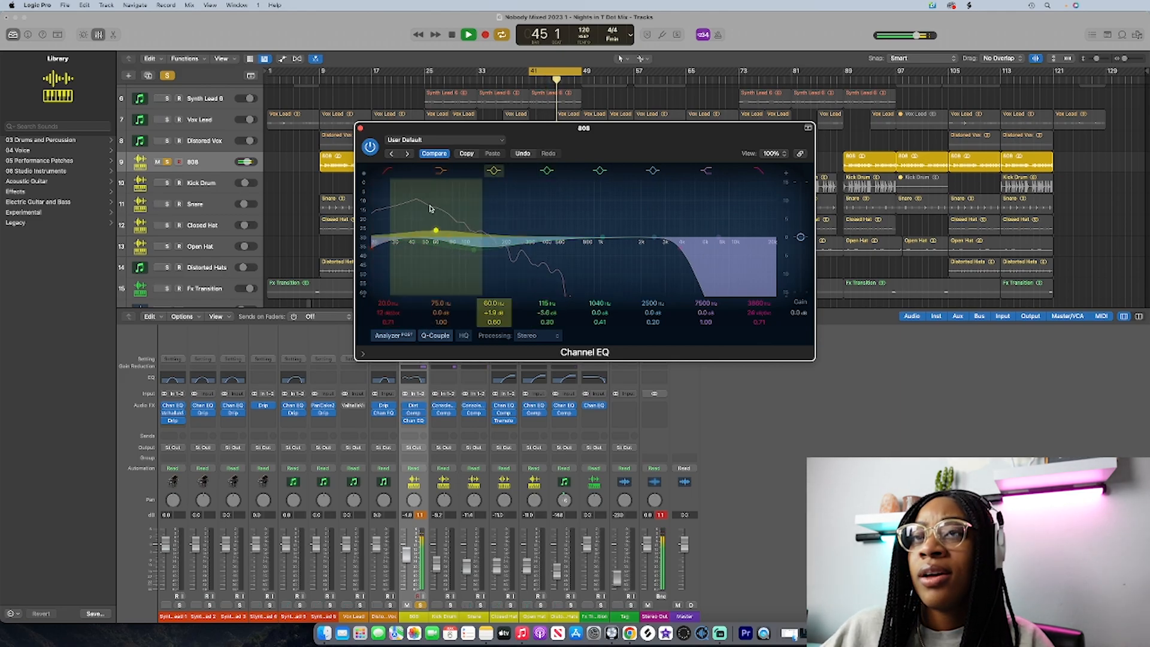
{"action": "left_click", "coordinate": [387, 173]}
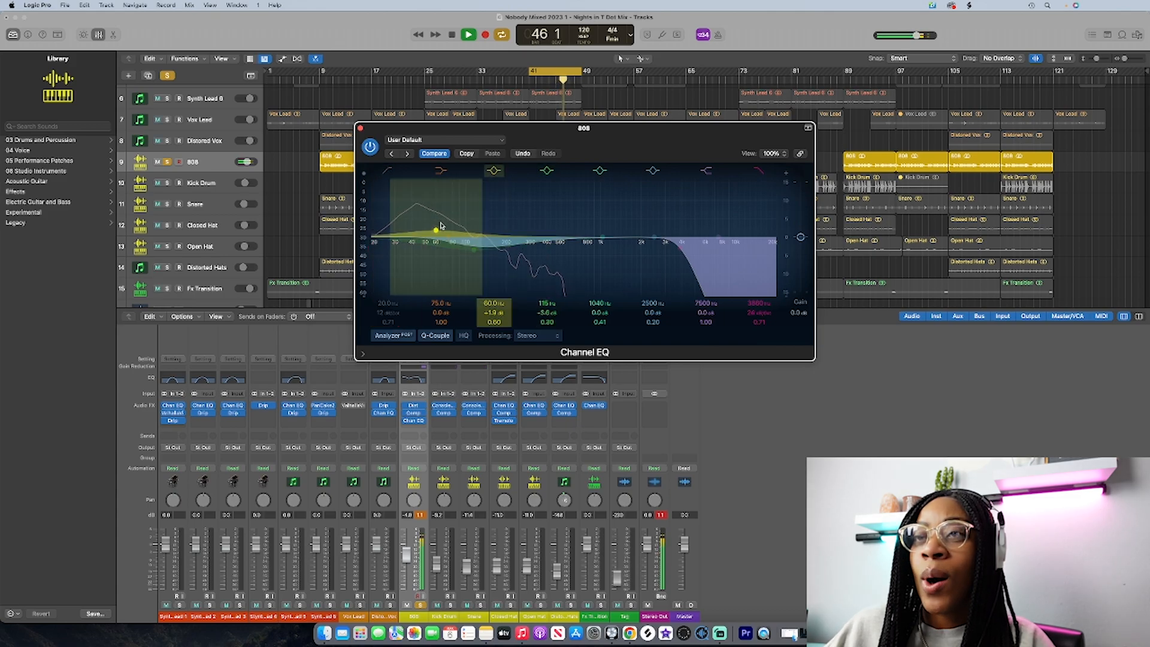
{"action": "left_click_drag", "start_coordinate": [479, 248], "coordinate": [510, 252]}
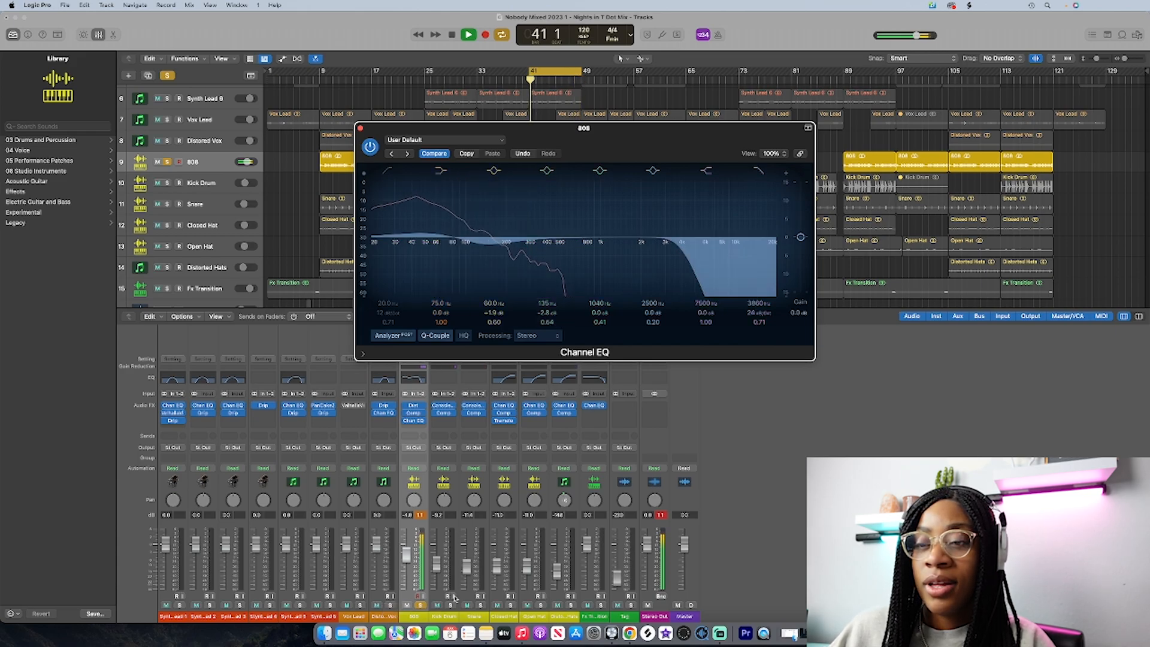
Step: Solo the Kick Drum along with the 808 and lower the 808's fader to -10.2 dB
{"action": "left_click", "coordinate": [449, 605]}
{"action": "left_click_drag", "start_coordinate": [407, 555], "coordinate": [408, 564]}
{"action": "left_click", "coordinate": [420, 515]}
{"action": "left_click_drag", "start_coordinate": [410, 564], "coordinate": [407, 567]}
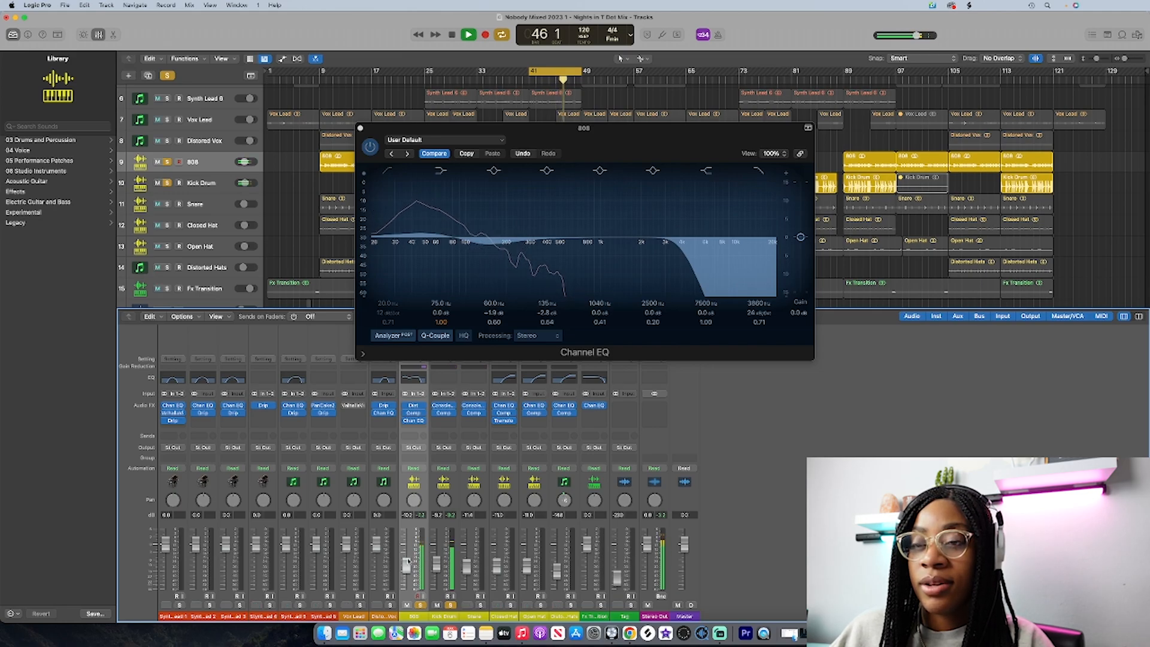
Step: Add the Snare, Closed Hat, Open Hat and Distorted Hats to the solo, close the 808's EQ, and stop playback
{"action": "left_click", "coordinate": [480, 605]}
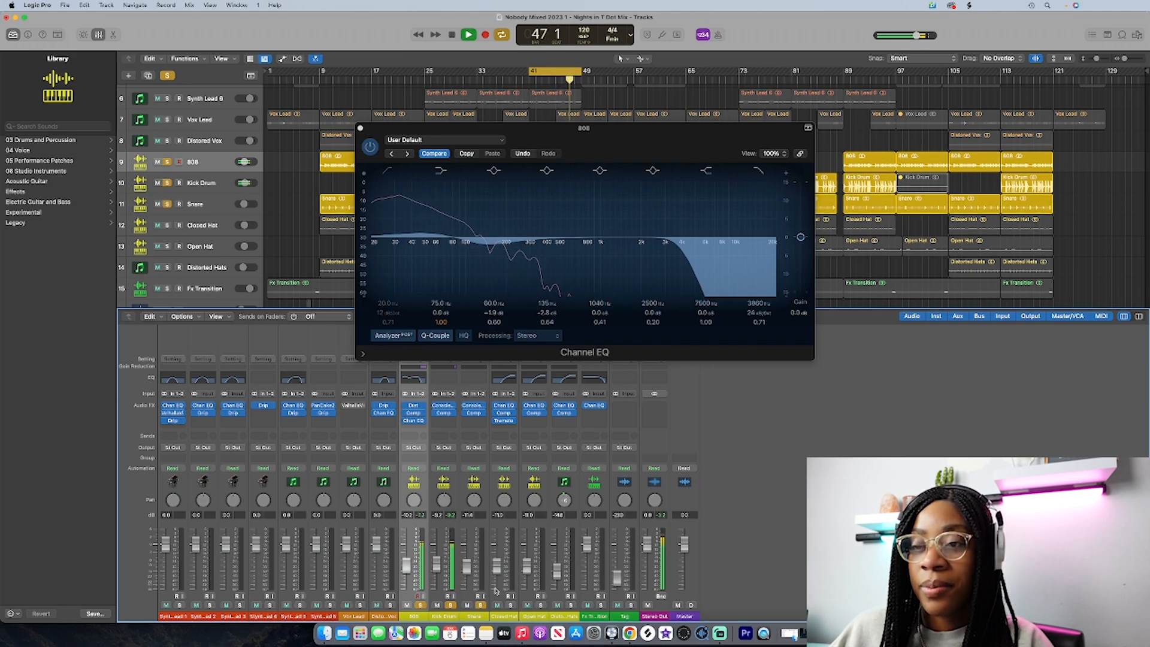
{"action": "left_click", "coordinate": [510, 604]}
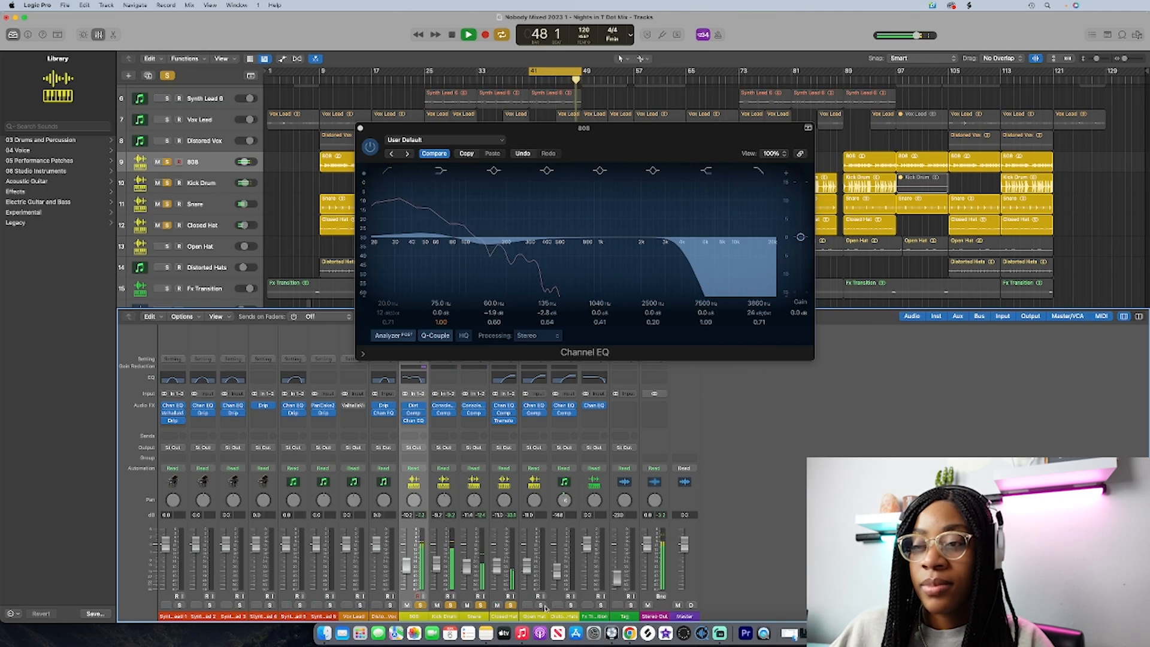
{"action": "left_click", "coordinate": [539, 605]}
{"action": "left_click", "coordinate": [569, 605]}
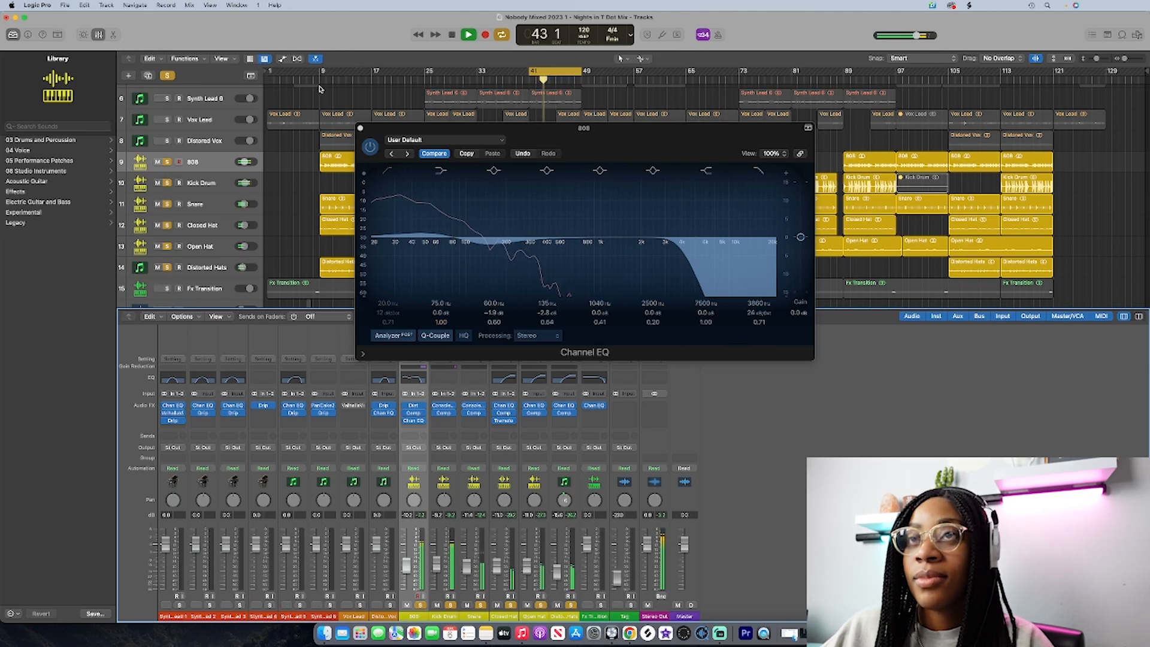
{"action": "left_click", "coordinate": [360, 128]}
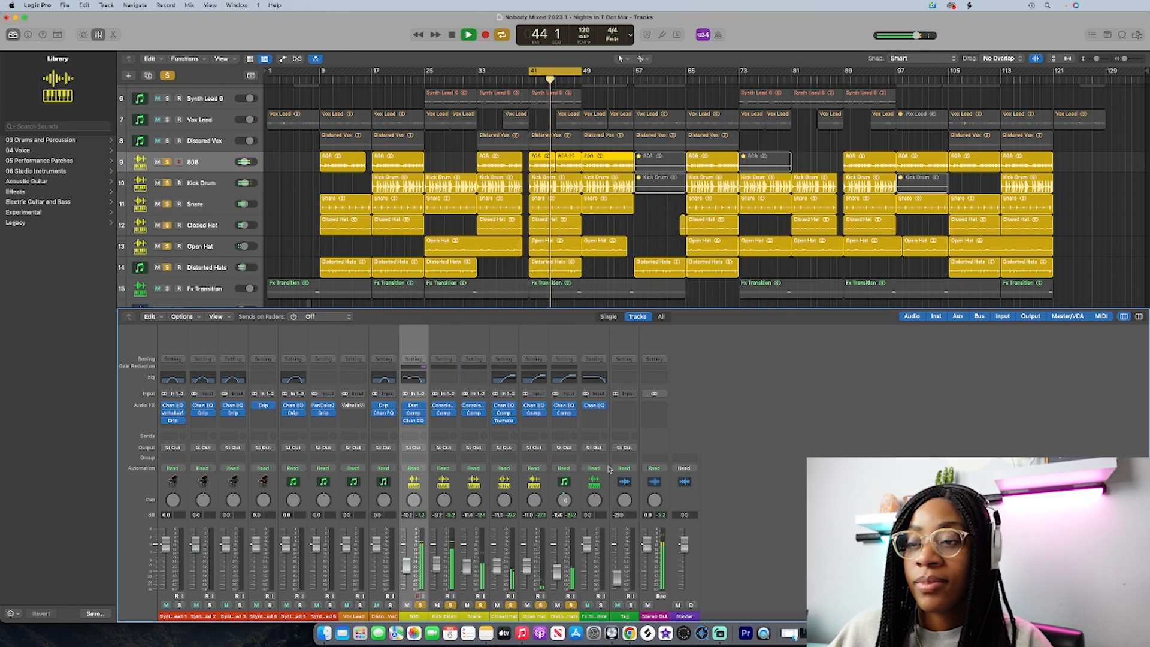
{"action": "key", "text": "space"}
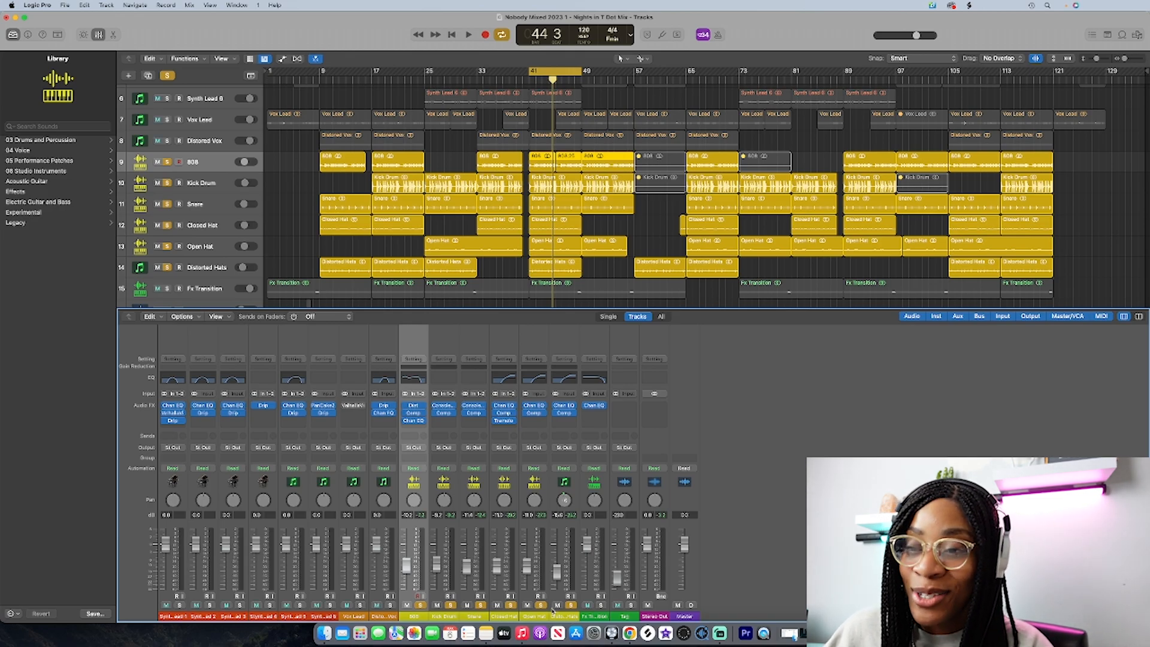
Step: Select the channels from 808 through Distorted Hats and route their outputs to Bus 1
{"action": "left_click_drag", "start_coordinate": [568, 619], "coordinate": [413, 616]}
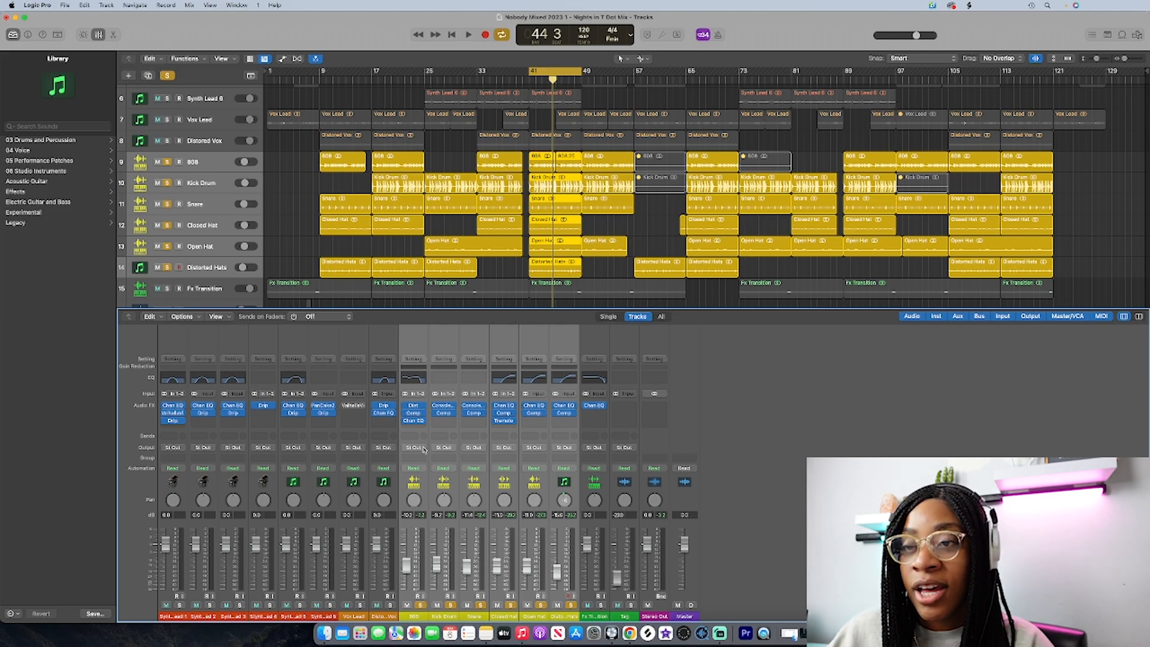
{"action": "left_click", "coordinate": [423, 450]}
{"action": "left_click", "coordinate": [657, 408]}
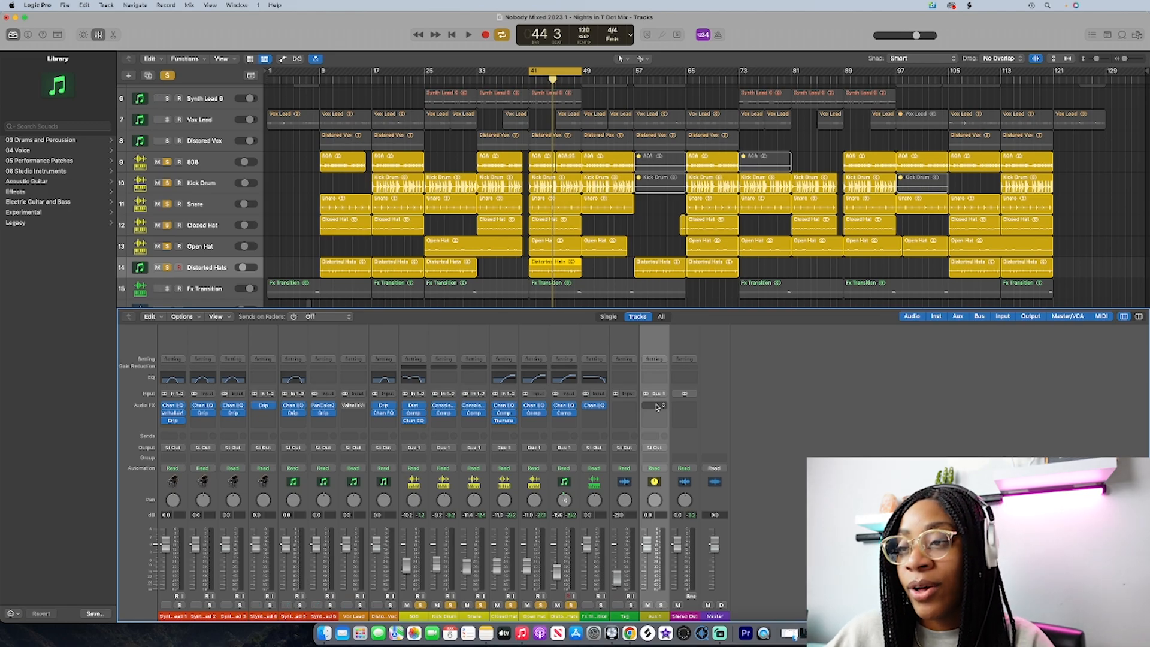
Step: Insert IK Multimedia's TR5 Tape Machine 440 on the Bus 1 aux channel and move its window clear of the regions
{"action": "left_click", "coordinate": [657, 407]}
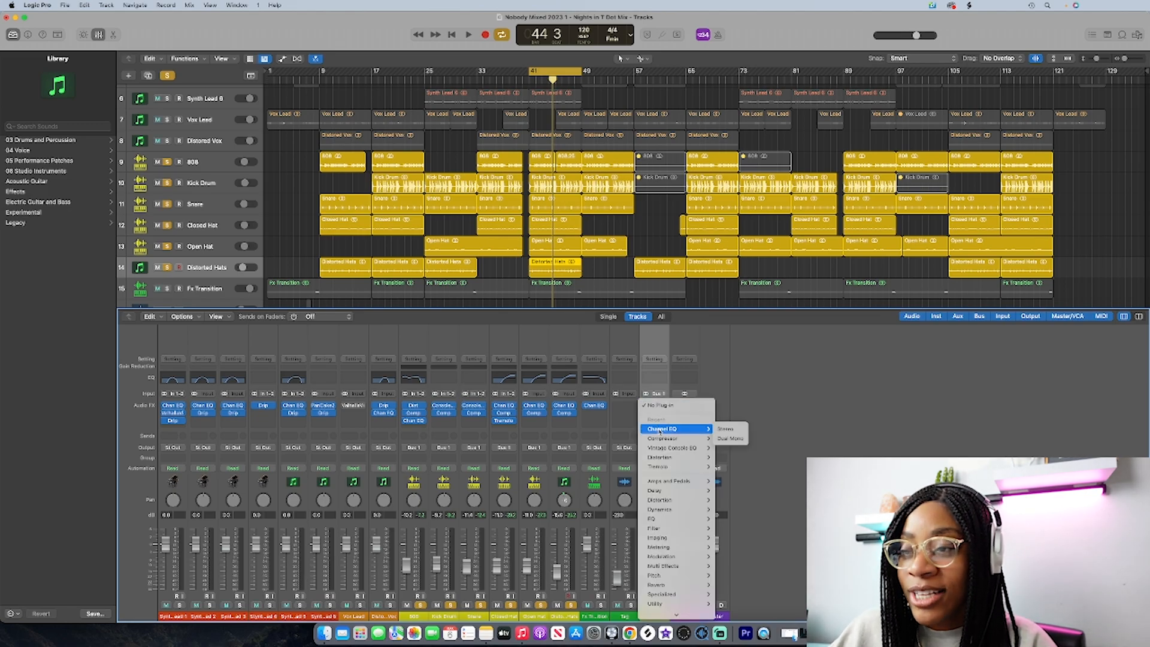
{"action": "mouse_move", "coordinate": [688, 615]}
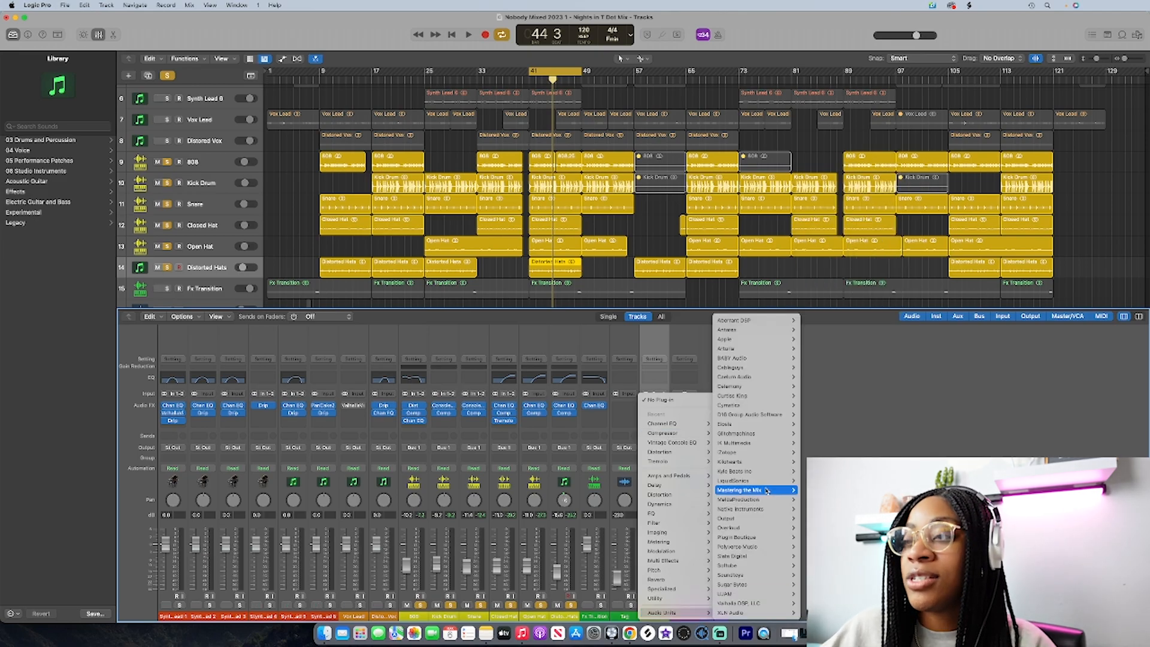
{"action": "mouse_move", "coordinate": [750, 443]}
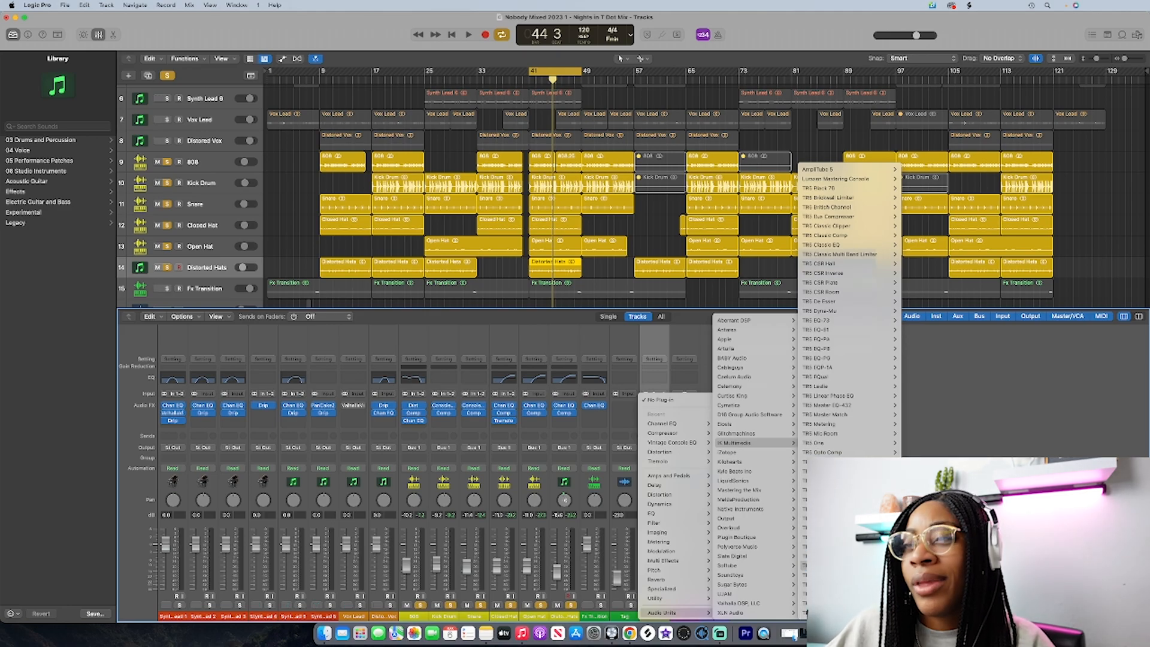
{"action": "key", "text": "Escape"}
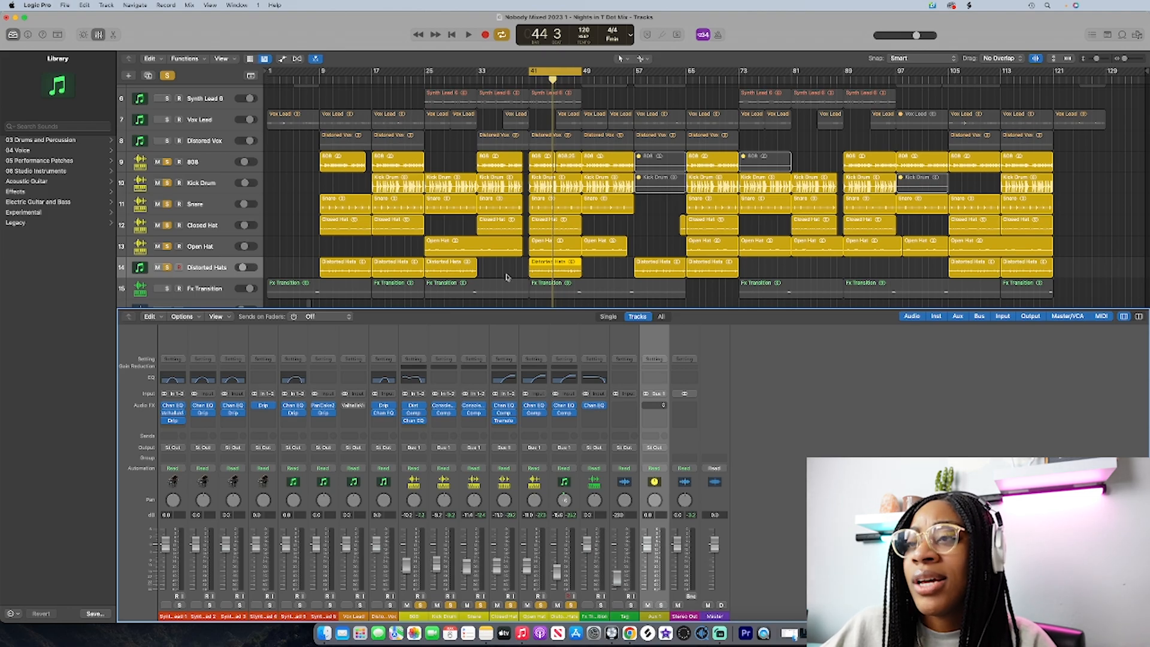
{"action": "left_click_drag", "start_coordinate": [448, 125], "coordinate": [634, 167]}
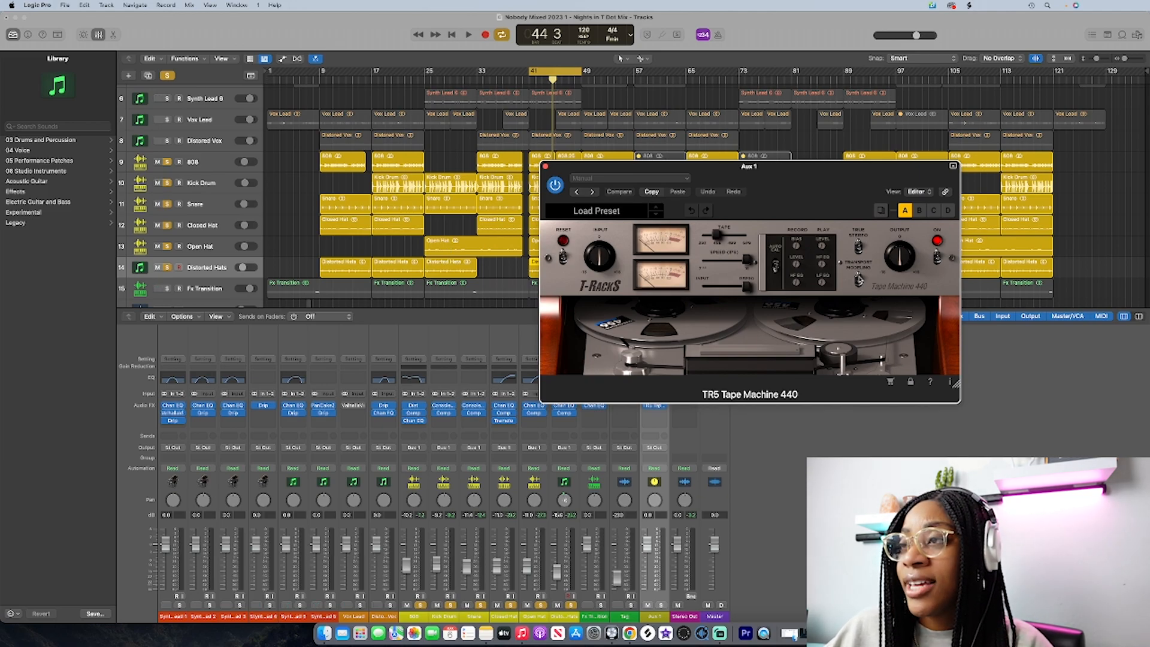
Step: Toggle Transport Modeling on the tape machine, play the drums through it, then close the plug-in and stop playback
{"action": "left_click", "coordinate": [858, 279]}
{"action": "key", "text": "space"}
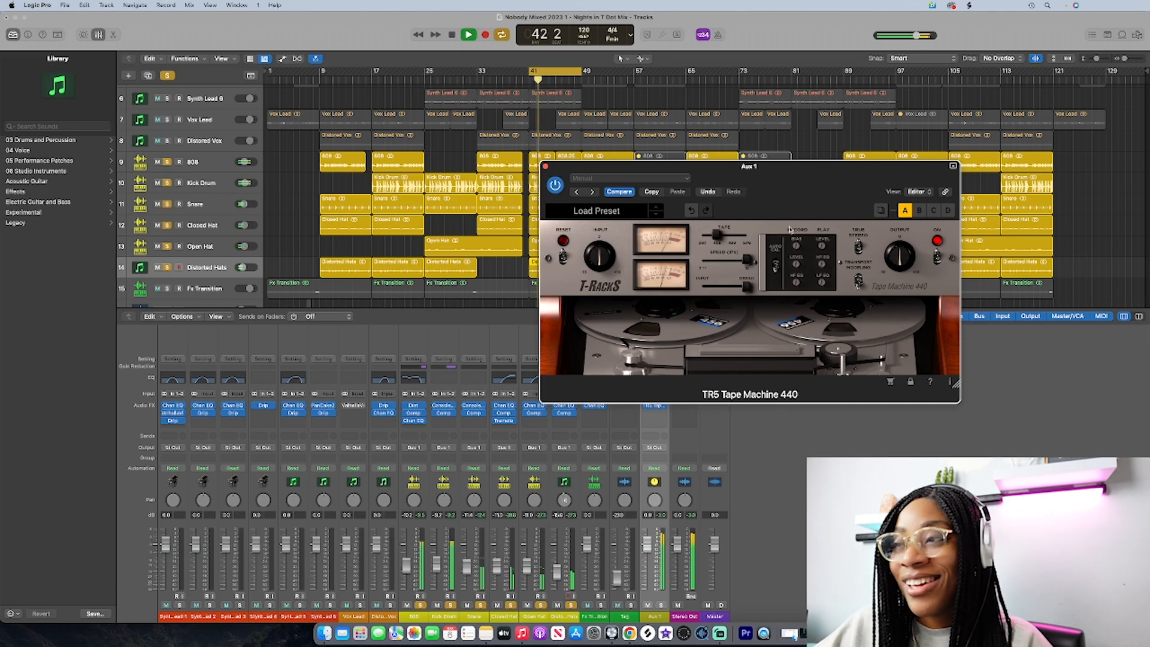
{"action": "left_click", "coordinate": [664, 405]}
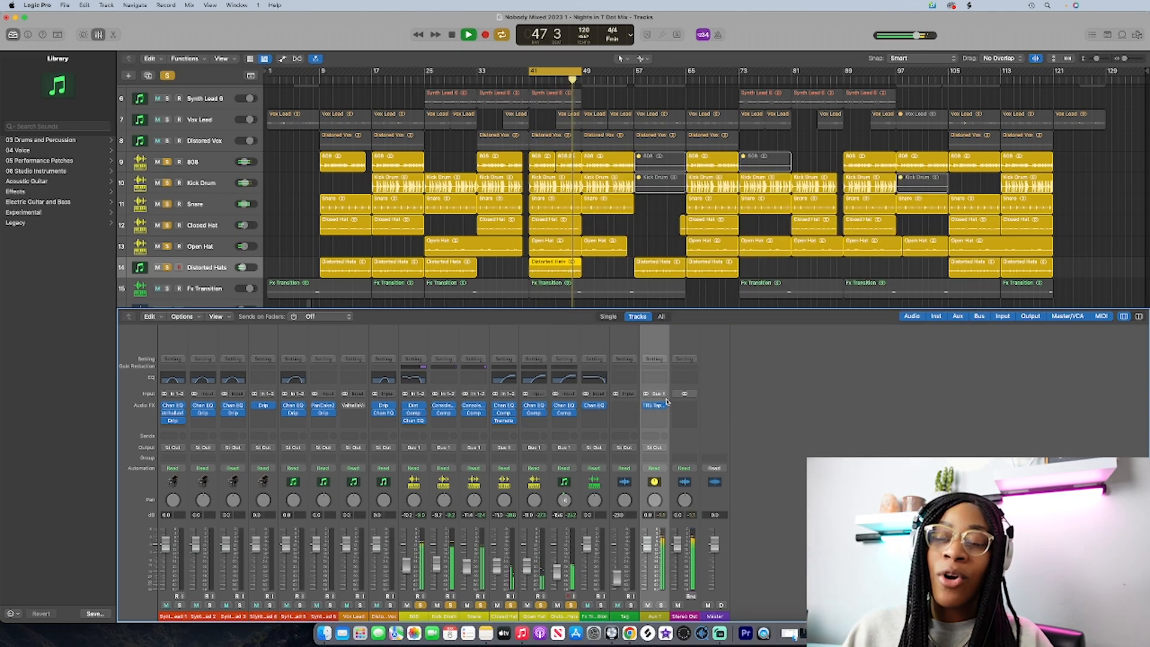
{"action": "key", "text": "space"}
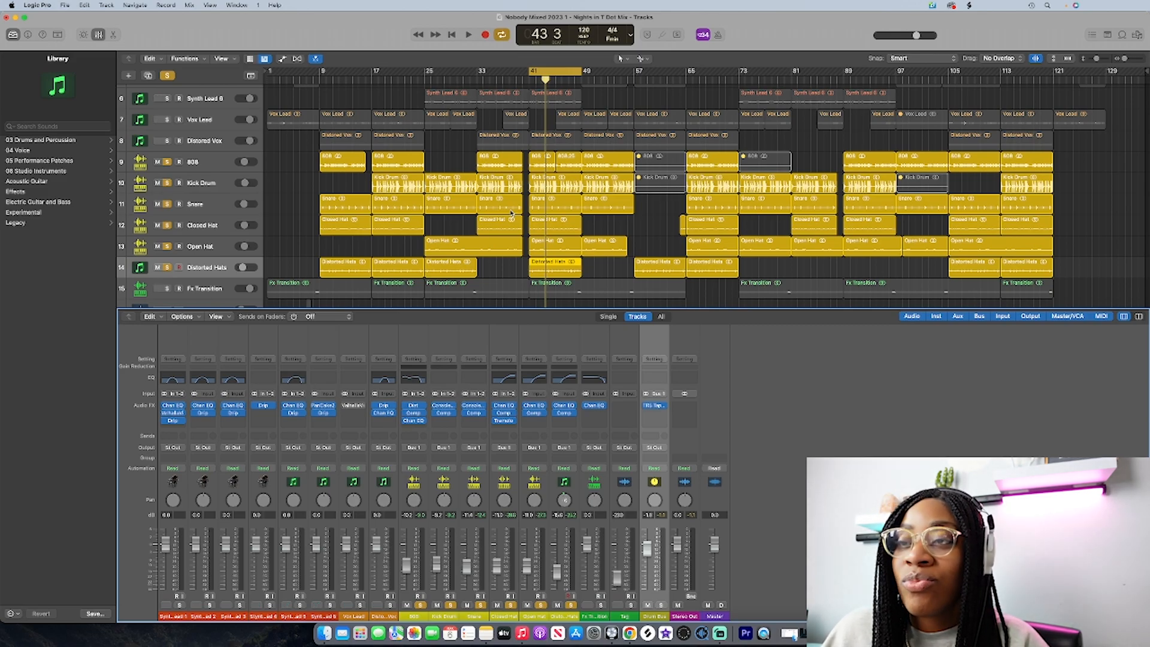
{"action": "left_click", "coordinate": [536, 437]}
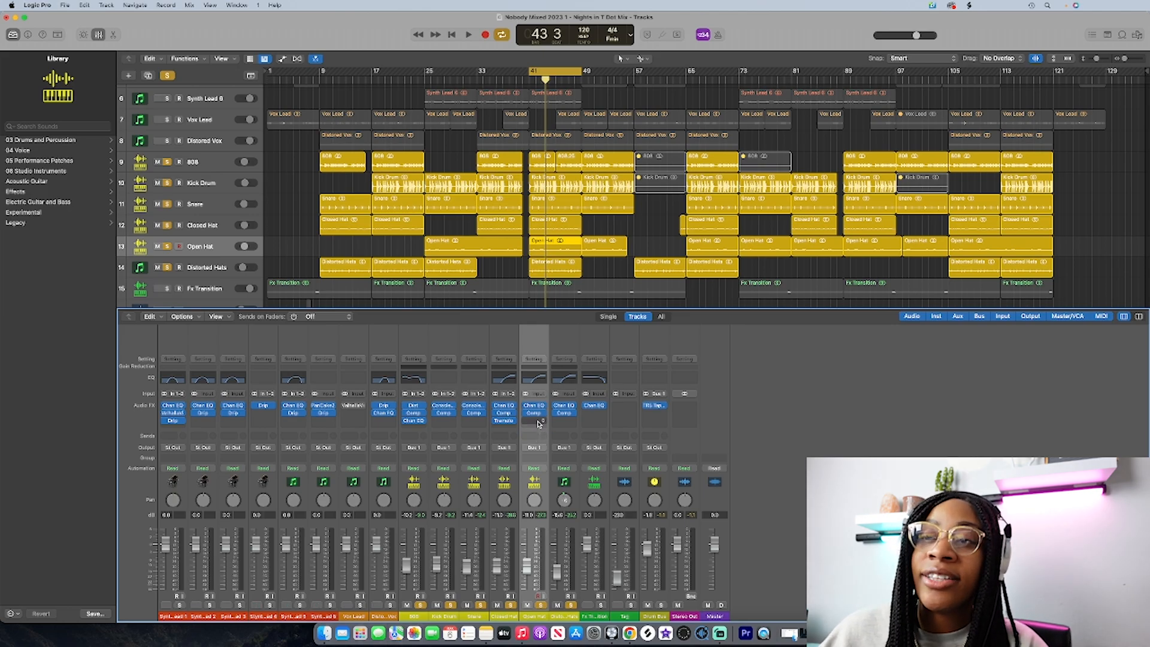
{"action": "left_click", "coordinate": [542, 424]}
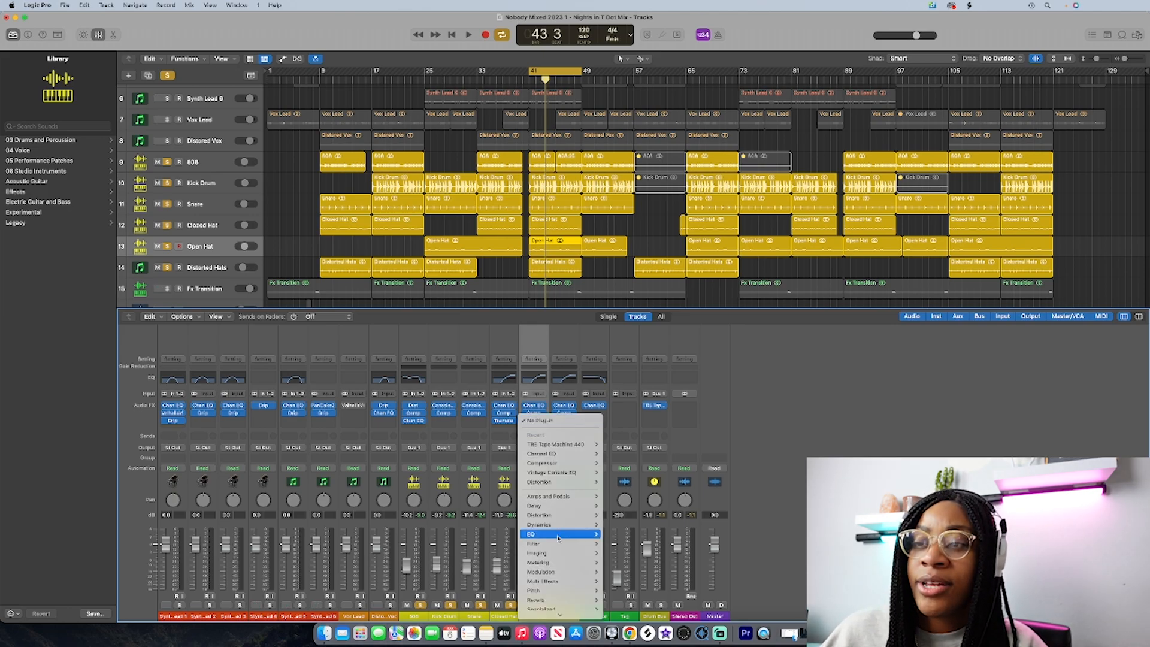
{"action": "mouse_move", "coordinate": [566, 506]}
{"action": "left_click", "coordinate": [667, 530]}
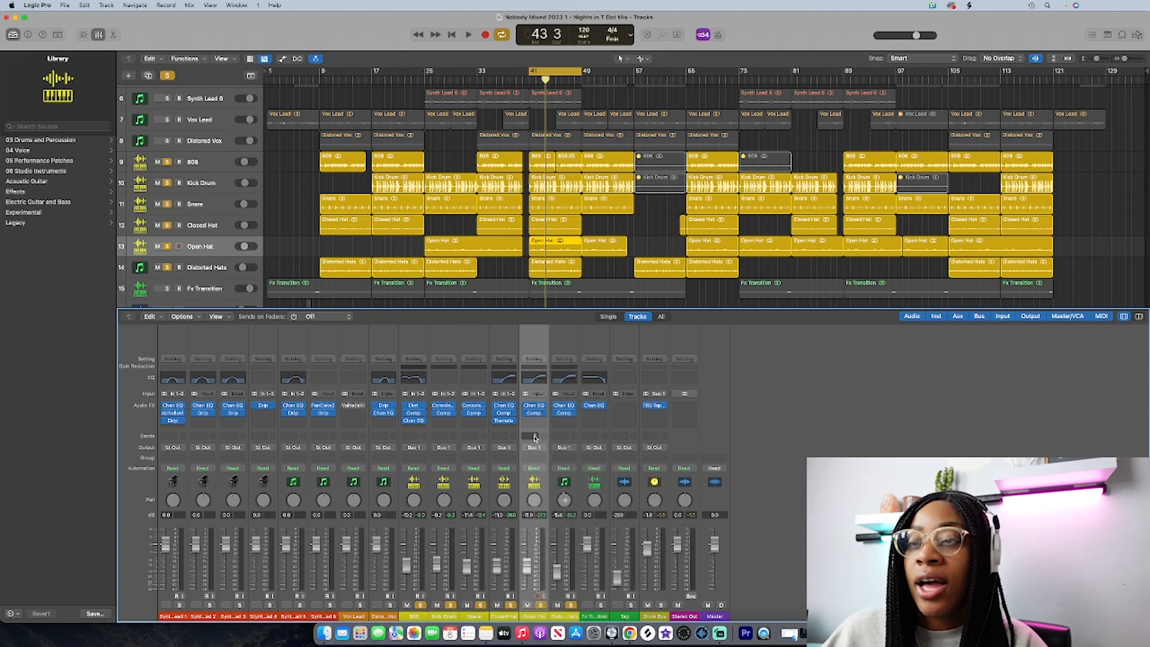
Step: Add a Bus 2 send to the Open Hat channel and rename the new aux channel Delay
{"action": "left_click", "coordinate": [534, 438]}
{"action": "mouse_move", "coordinate": [551, 449]}
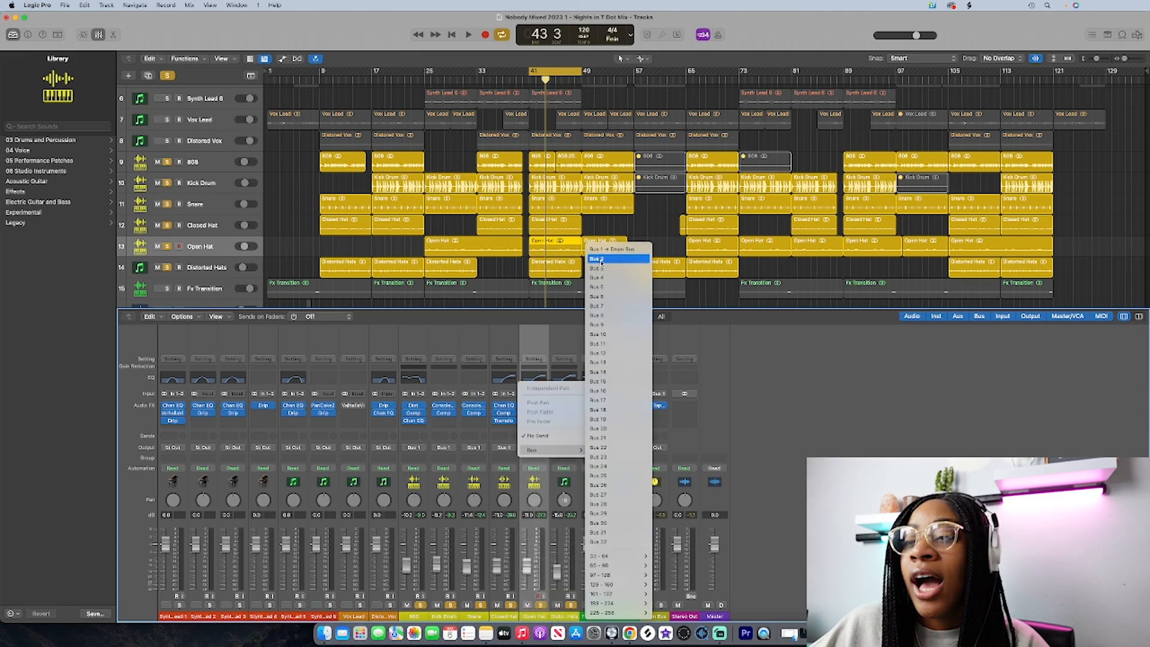
{"action": "left_click", "coordinate": [601, 260]}
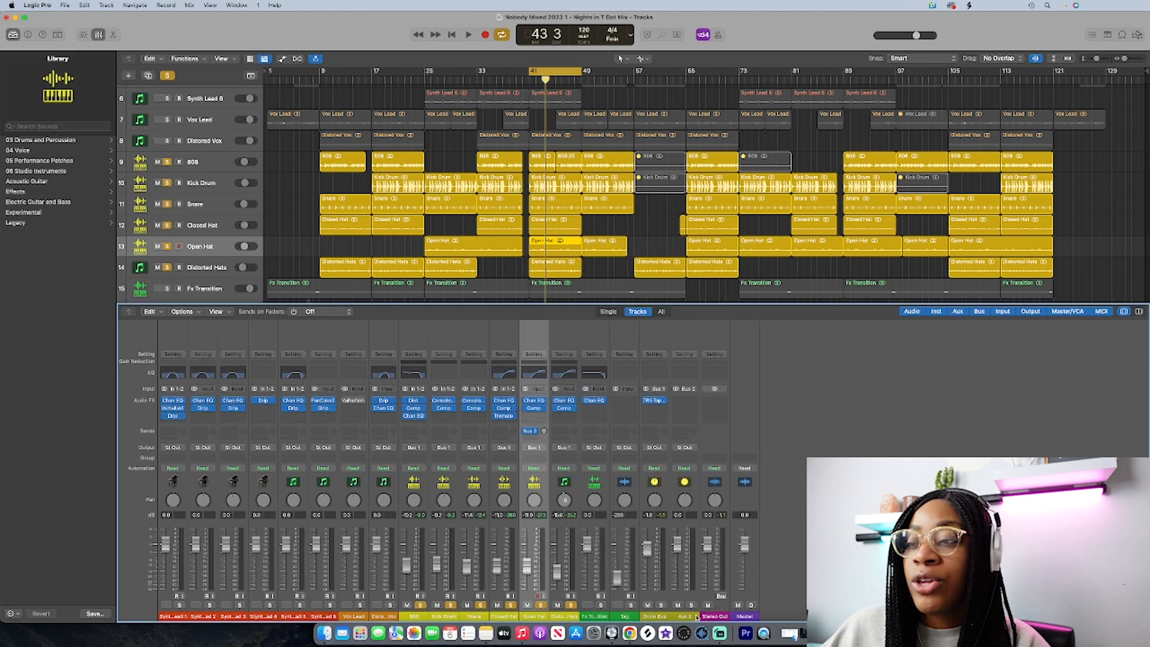
{"action": "left_click", "coordinate": [684, 614]}
{"action": "double_click", "coordinate": [683, 615]}
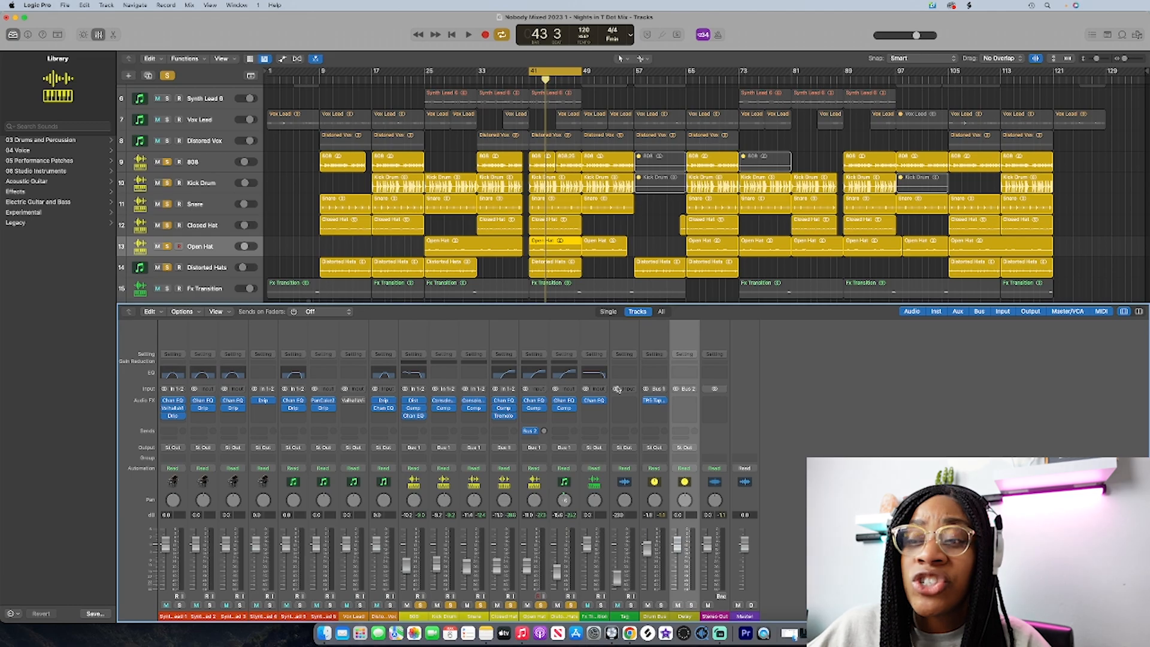
Step: Insert a Stereo Delay on the Delay aux channel and start playback
{"action": "left_click", "coordinate": [682, 401]}
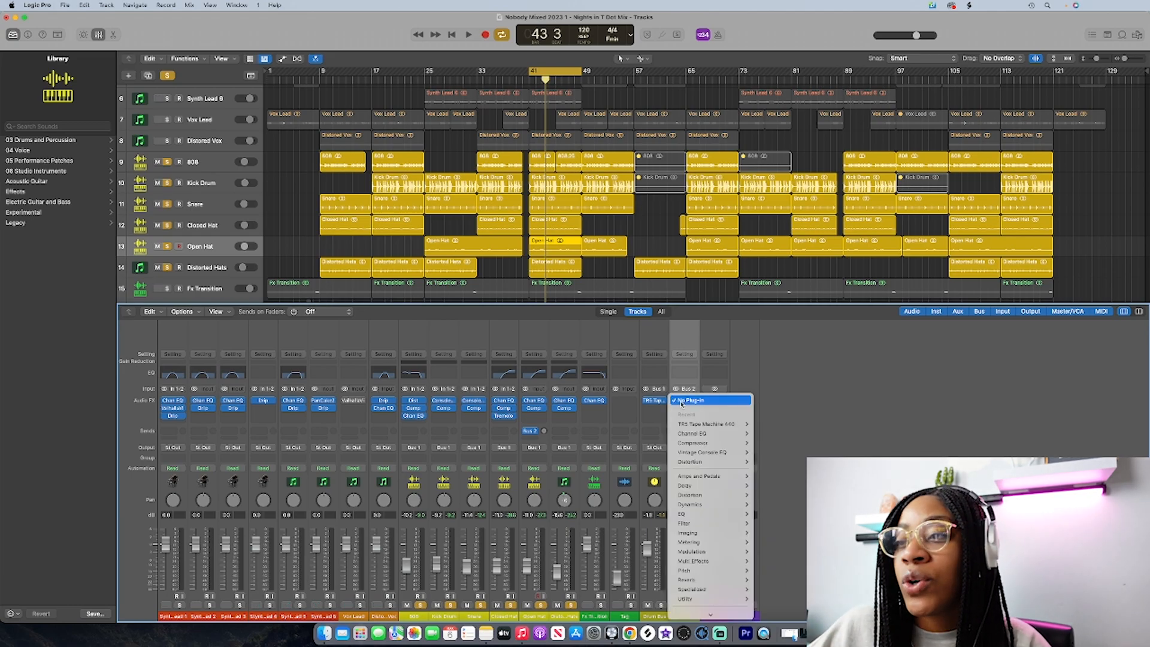
{"action": "mouse_move", "coordinate": [718, 486]}
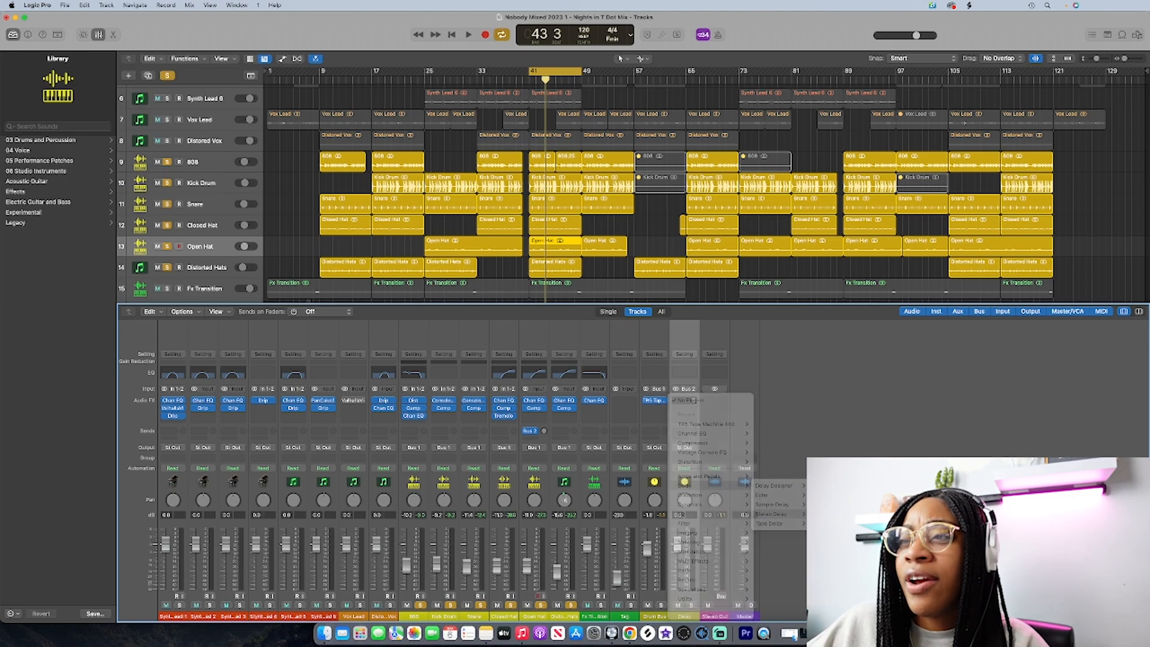
{"action": "left_click", "coordinate": [771, 513]}
{"action": "key", "text": "space"}
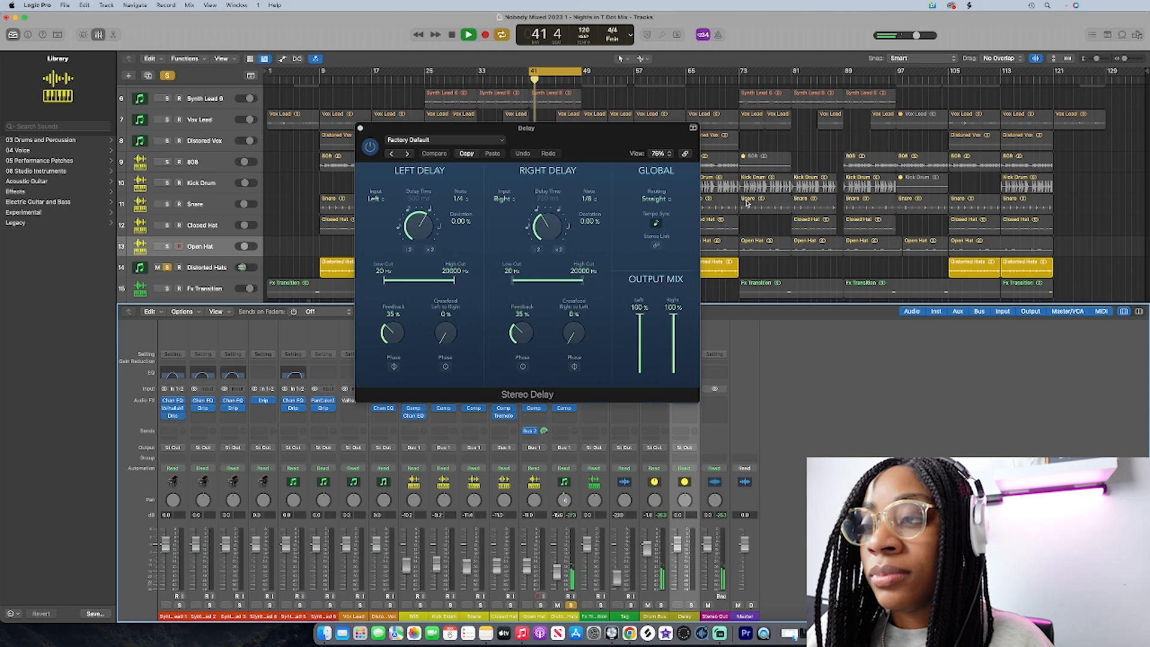
Step: Move the Stereo Delay window clear of the mixer, solo Open Hat instead of Distorted Hats, and close the plug-in
{"action": "left_click_drag", "start_coordinate": [577, 141], "coordinate": [1017, 198]}
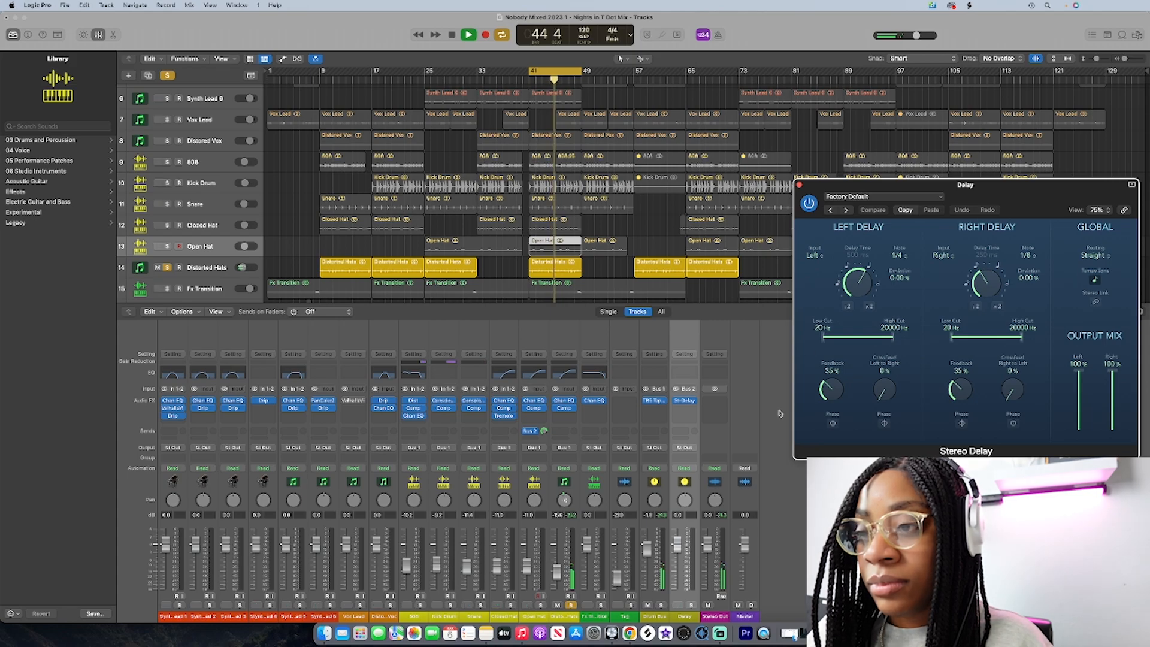
{"action": "left_click", "coordinate": [541, 605]}
{"action": "left_click", "coordinate": [571, 604]}
{"action": "left_click_drag", "start_coordinate": [999, 195], "coordinate": [994, 194]}
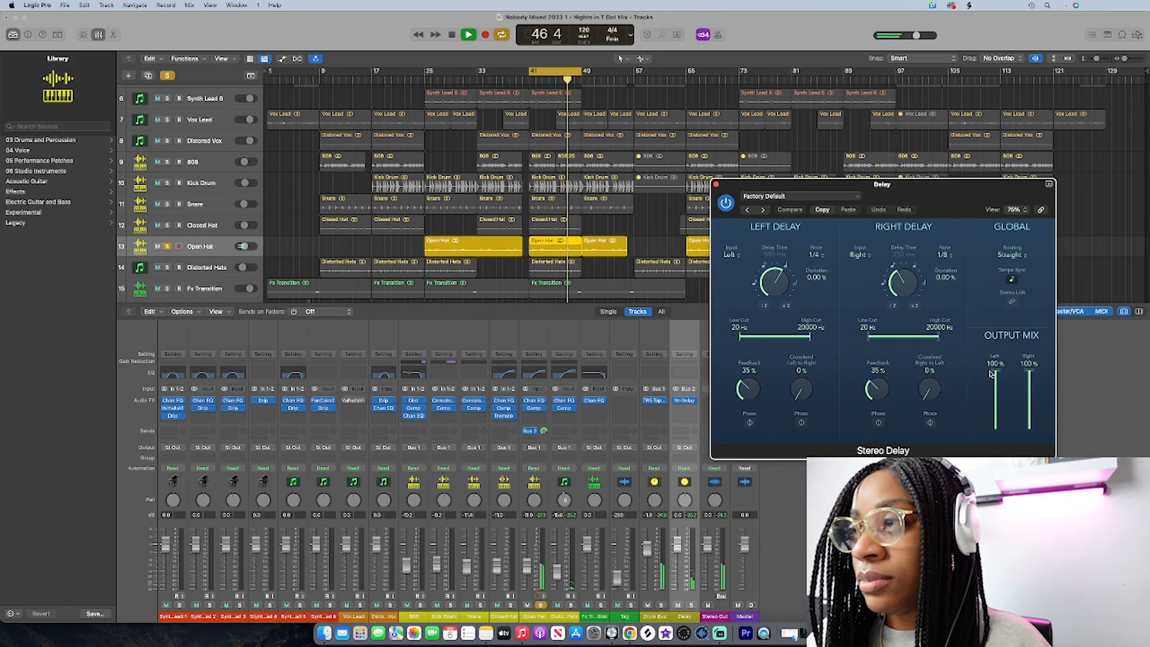
{"action": "key", "text": "super+w"}
Step: Solo the drum and 808 channels and lay out Synth Lead 1's Channel EQ, ValhallaVintageVerb and Drip windows for review
{"action": "left_click_drag", "start_coordinate": [570, 605], "coordinate": [421, 606]}
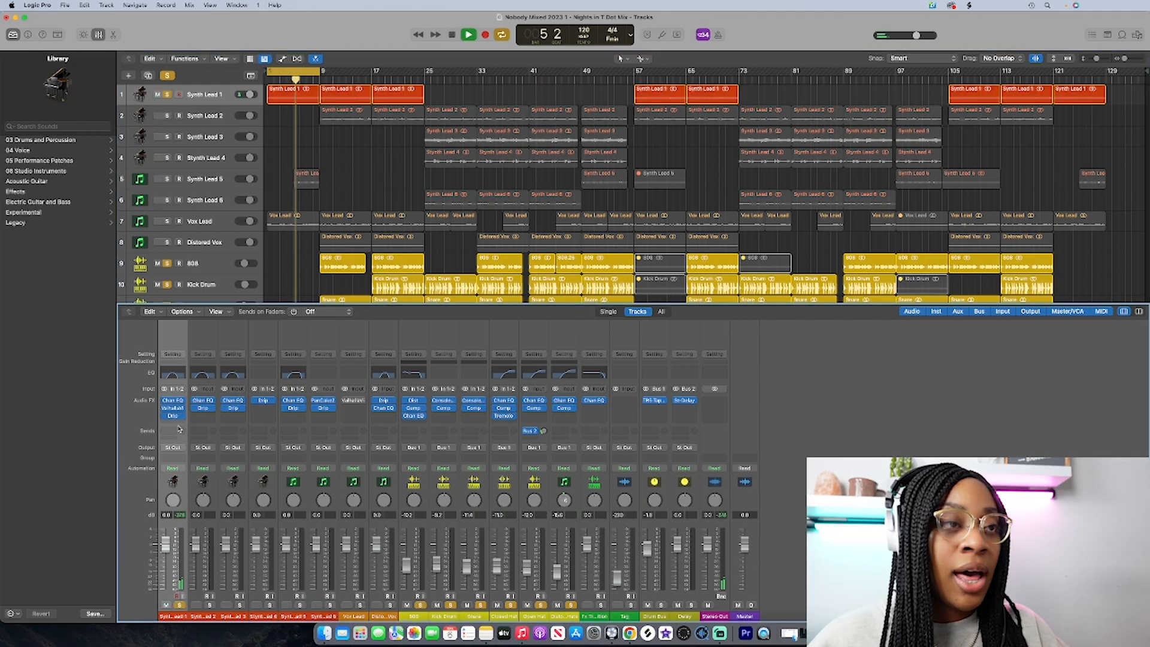
{"action": "left_click", "coordinate": [173, 401]}
{"action": "left_click", "coordinate": [174, 409]}
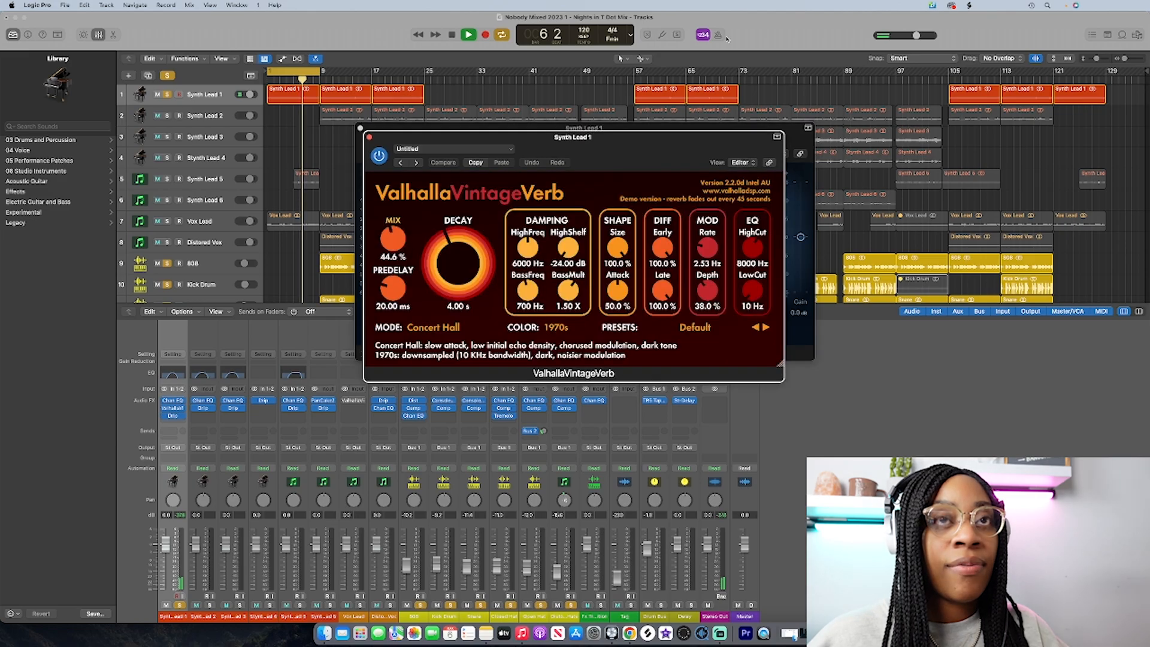
{"action": "left_click_drag", "start_coordinate": [630, 139], "coordinate": [280, 95]}
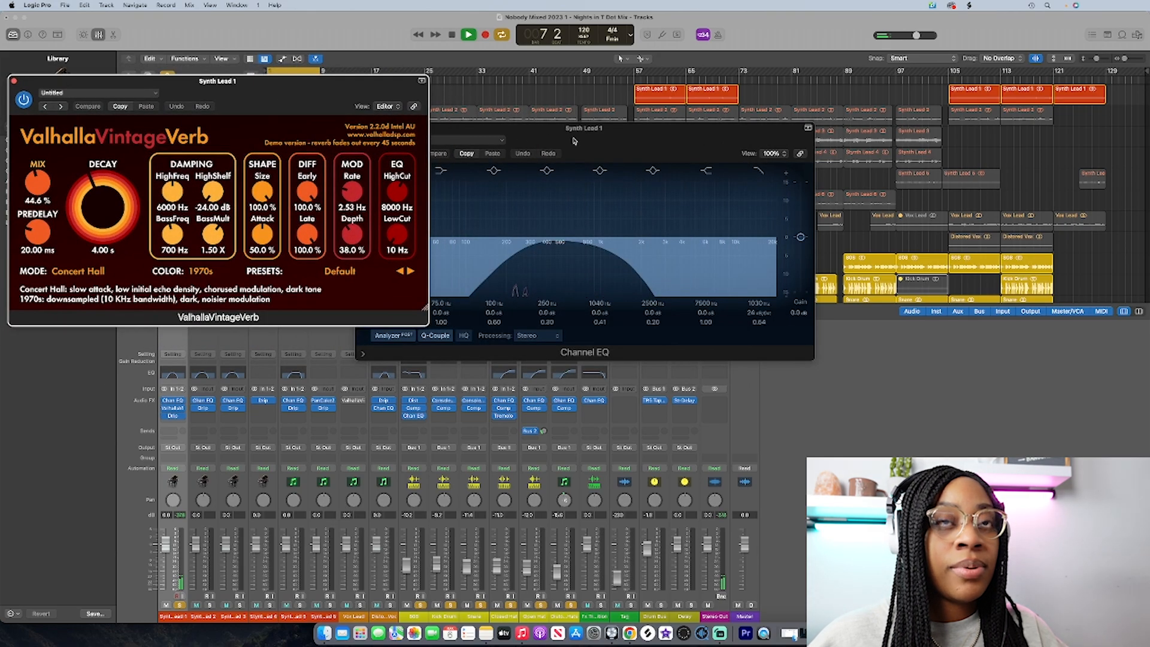
{"action": "left_click_drag", "start_coordinate": [575, 128], "coordinate": [684, 108]}
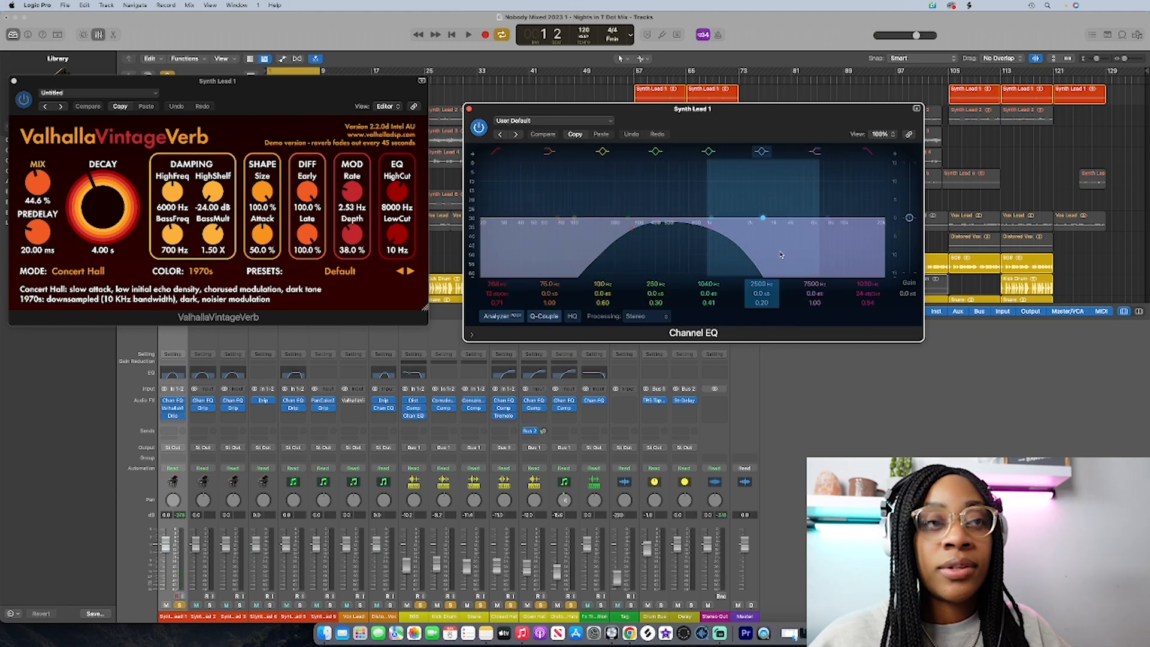
{"action": "left_click", "coordinate": [173, 415]}
{"action": "left_click_drag", "start_coordinate": [547, 137], "coordinate": [314, 175]}
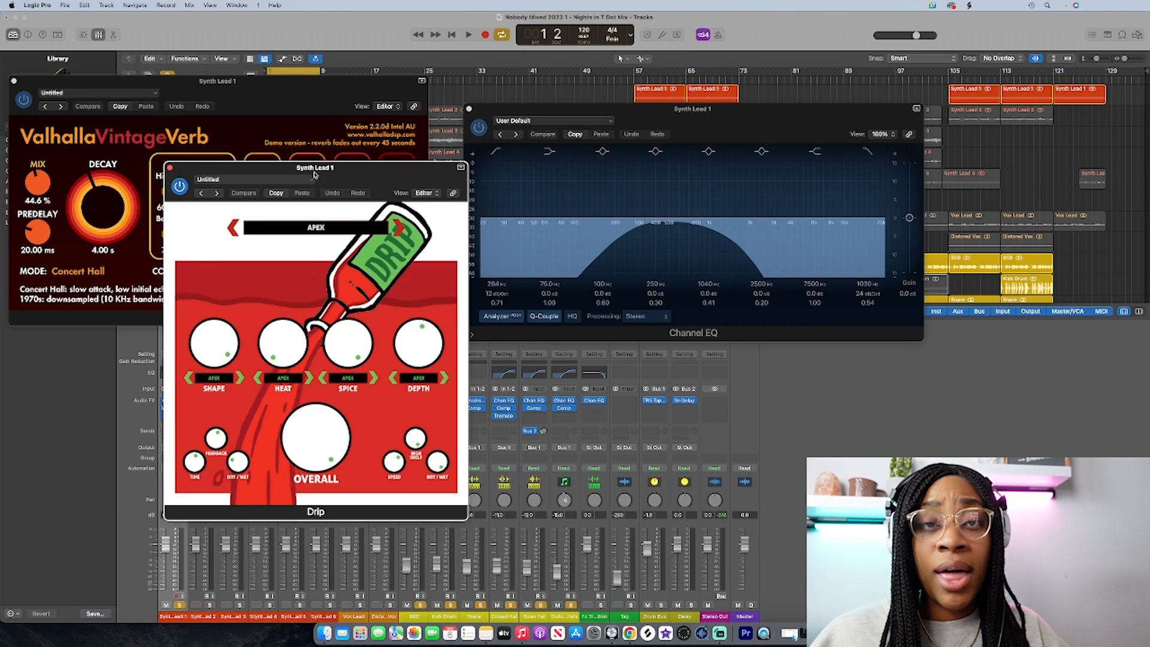
{"action": "left_click_drag", "start_coordinate": [320, 173], "coordinate": [284, 171]}
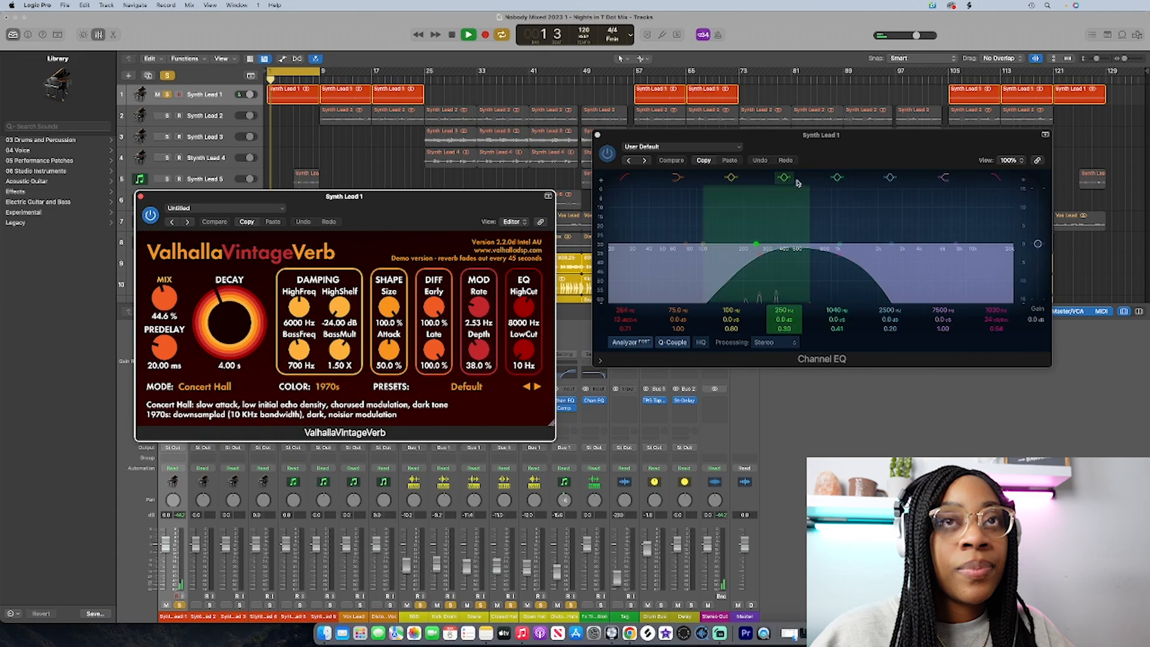
Step: Widen Synth Lead 1's EQ with the low cut at about 128 Hz and the high cut around 2100 Hz, and close its plug-in windows
{"action": "left_click_drag", "start_coordinate": [797, 135], "coordinate": [370, 162]}
{"action": "left_click_drag", "start_coordinate": [430, 288], "coordinate": [448, 282]}
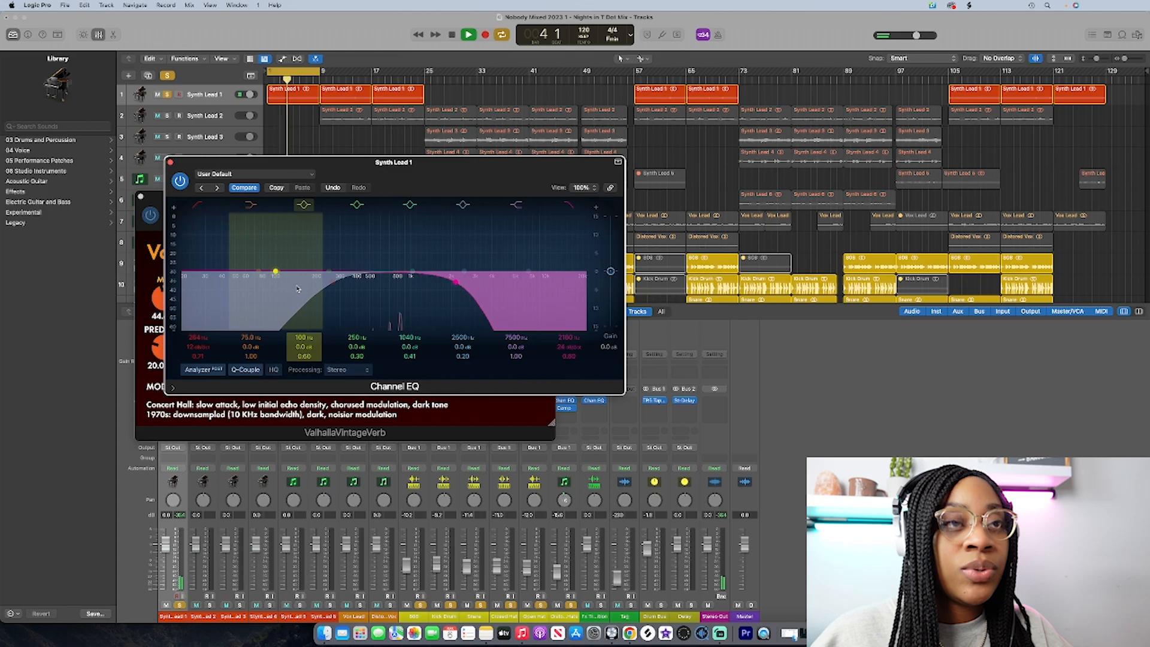
{"action": "left_click_drag", "start_coordinate": [331, 283], "coordinate": [290, 287]}
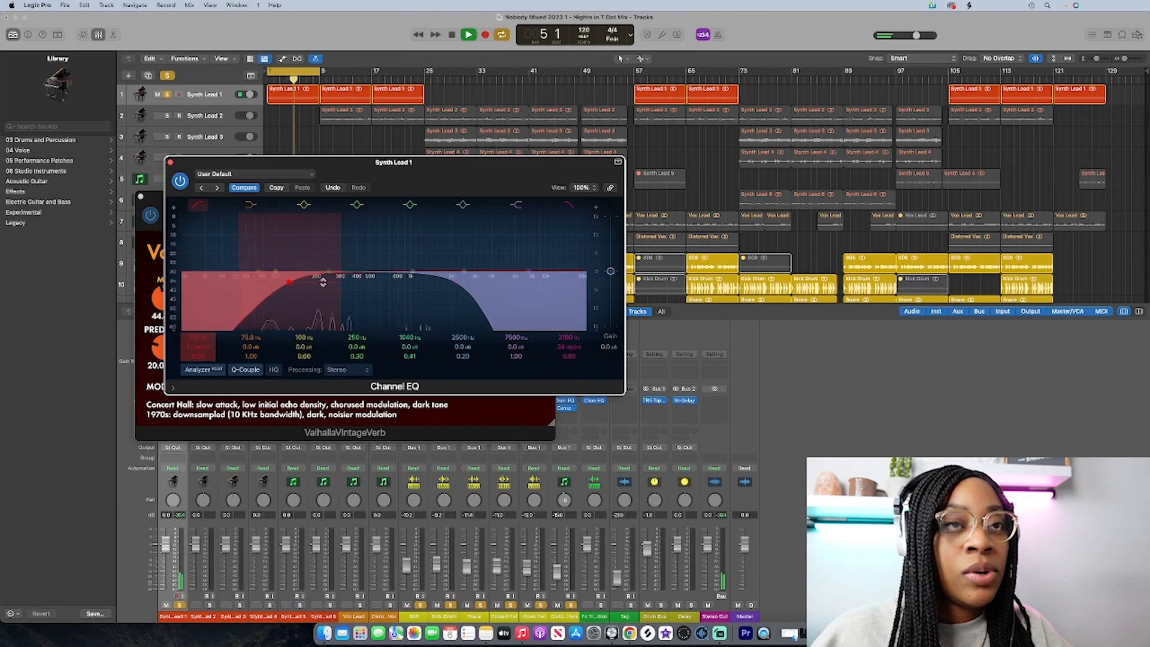
{"action": "left_click_drag", "start_coordinate": [412, 273], "coordinate": [426, 274]}
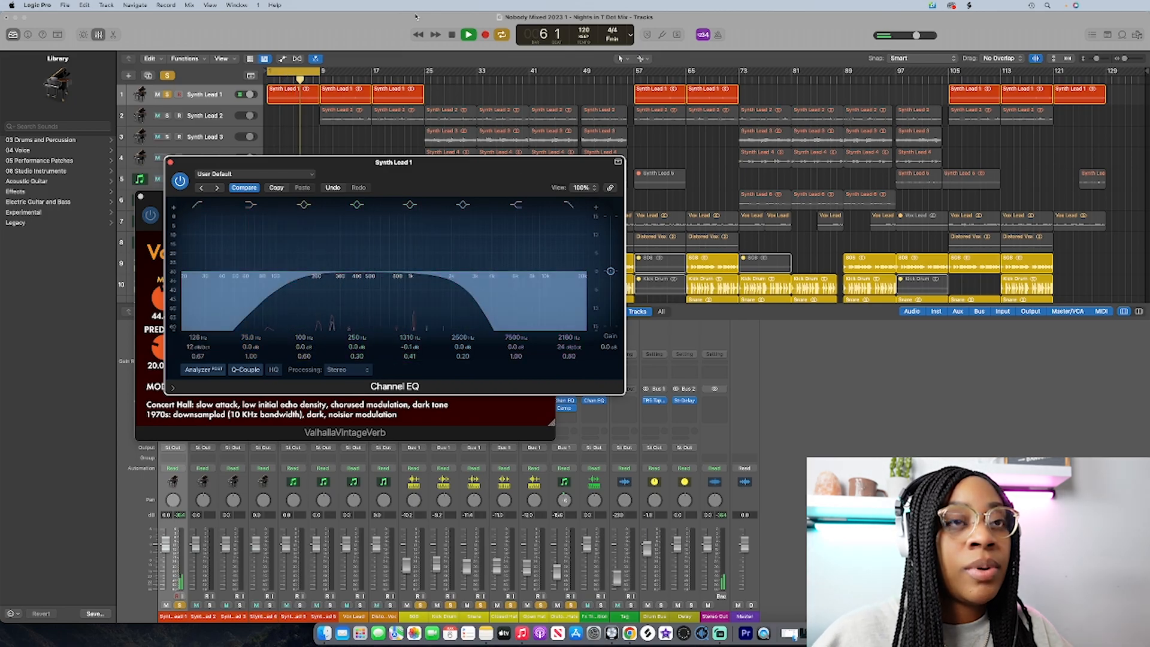
{"action": "left_click", "coordinate": [170, 161]}
{"action": "left_click", "coordinate": [140, 196]}
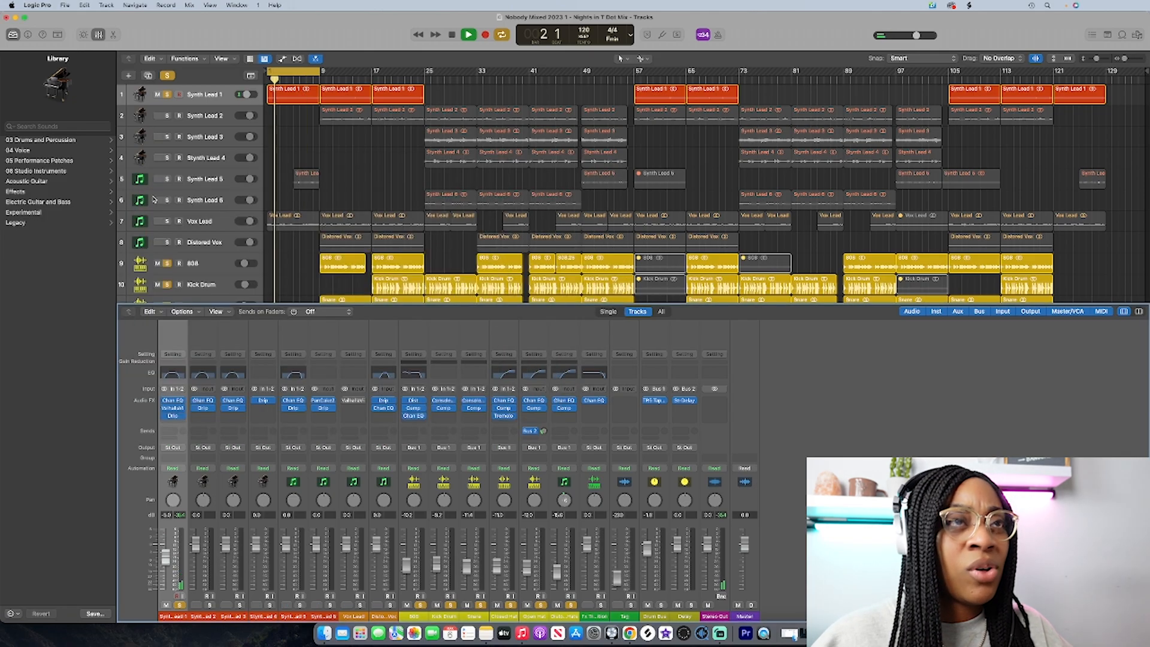
Step: Move the cycle range to bars 9–17, select and solo Synth Lead 2, and start playback
{"action": "left_click_drag", "start_coordinate": [310, 73], "coordinate": [362, 73]}
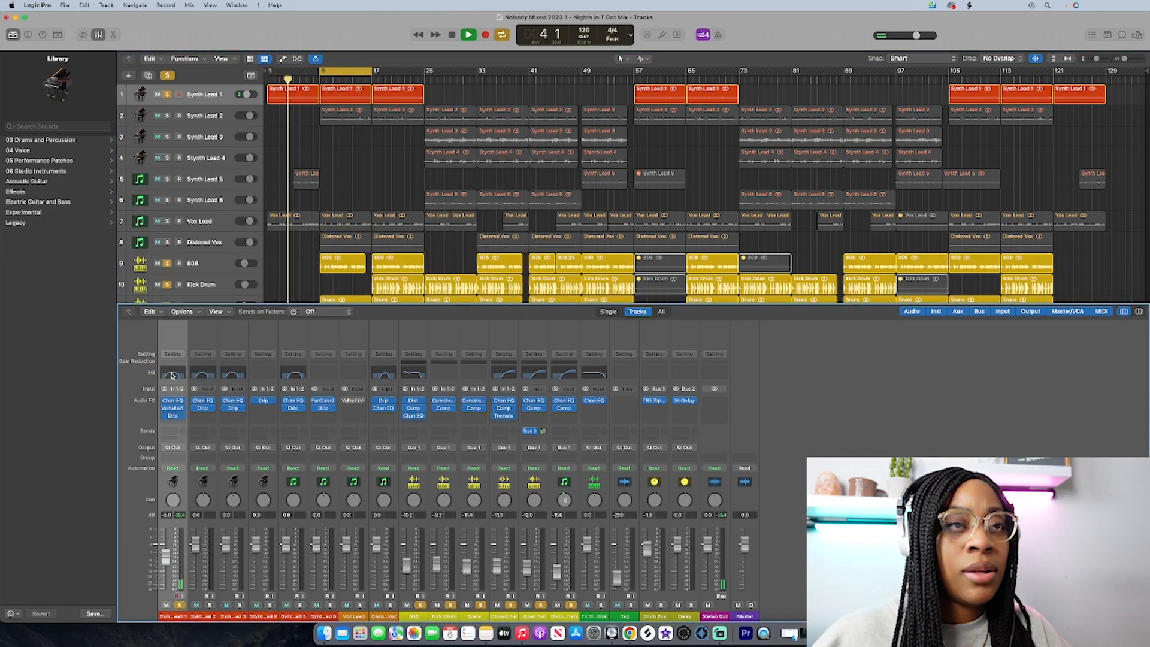
{"action": "left_click", "coordinate": [172, 373]}
{"action": "left_click", "coordinate": [199, 616]}
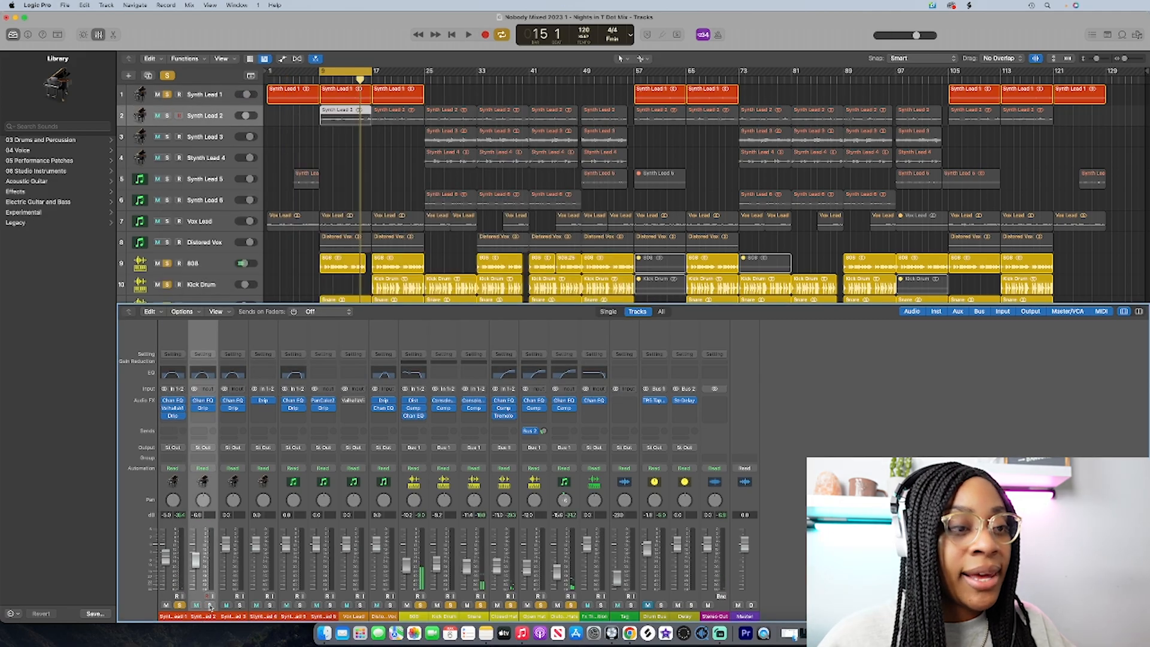
{"action": "left_click", "coordinate": [210, 606]}
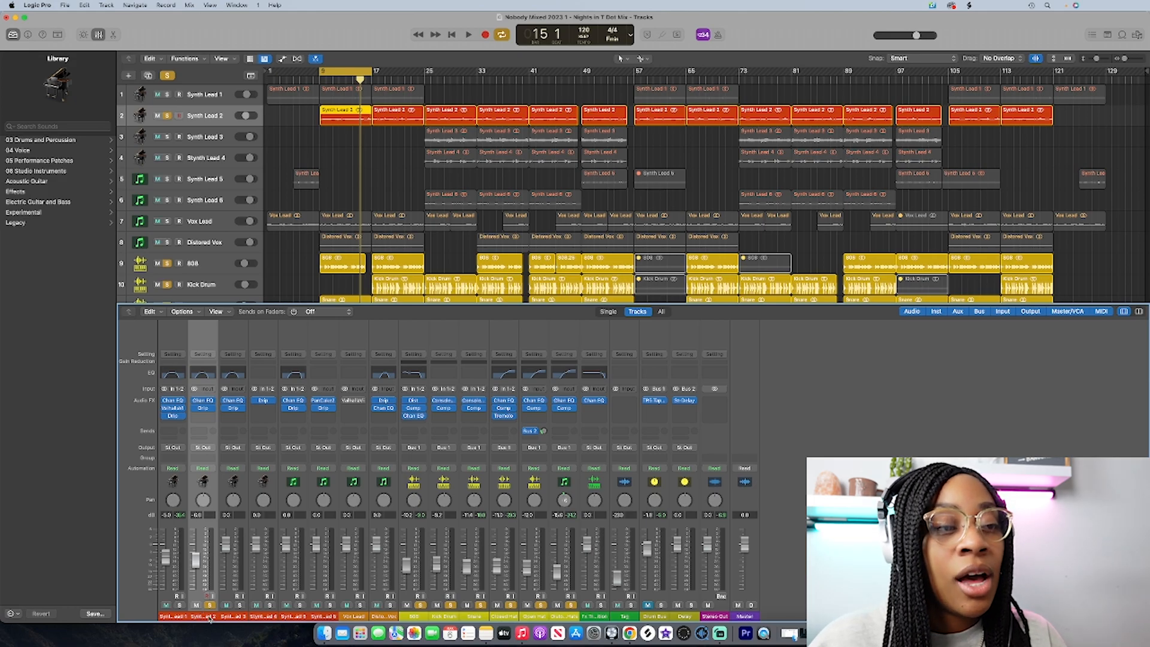
{"action": "key", "text": "space"}
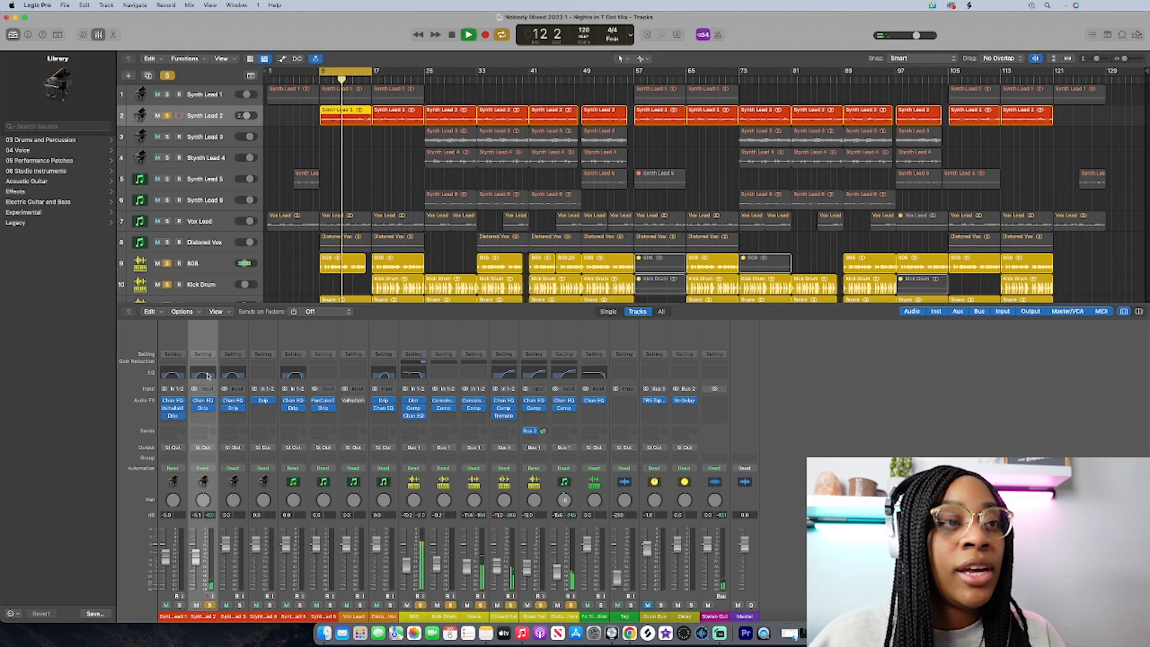
Step: Review Synth Lead 2's Channel EQ and Drip plug-ins side by side during playback, and close both windows
{"action": "left_click", "coordinate": [203, 400]}
{"action": "left_click", "coordinate": [204, 408]}
{"action": "left_click_drag", "start_coordinate": [594, 135], "coordinate": [318, 123]}
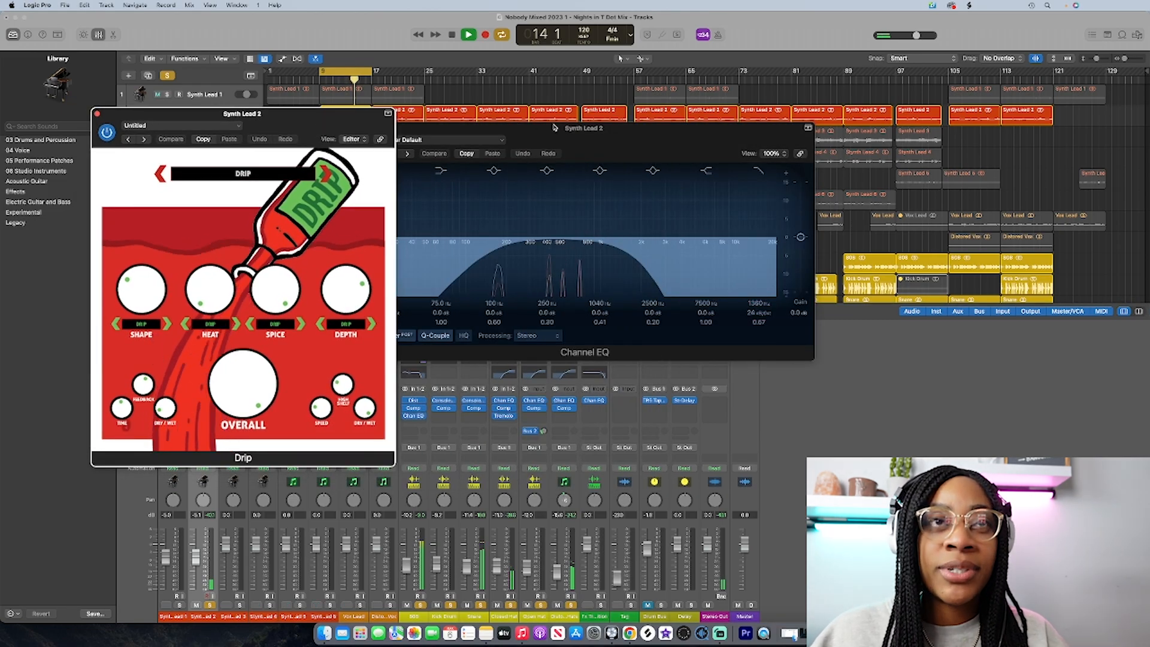
{"action": "left_click_drag", "start_coordinate": [547, 131], "coordinate": [614, 112]}
{"action": "left_click_drag", "start_coordinate": [99, 117], "coordinate": [350, 138]}
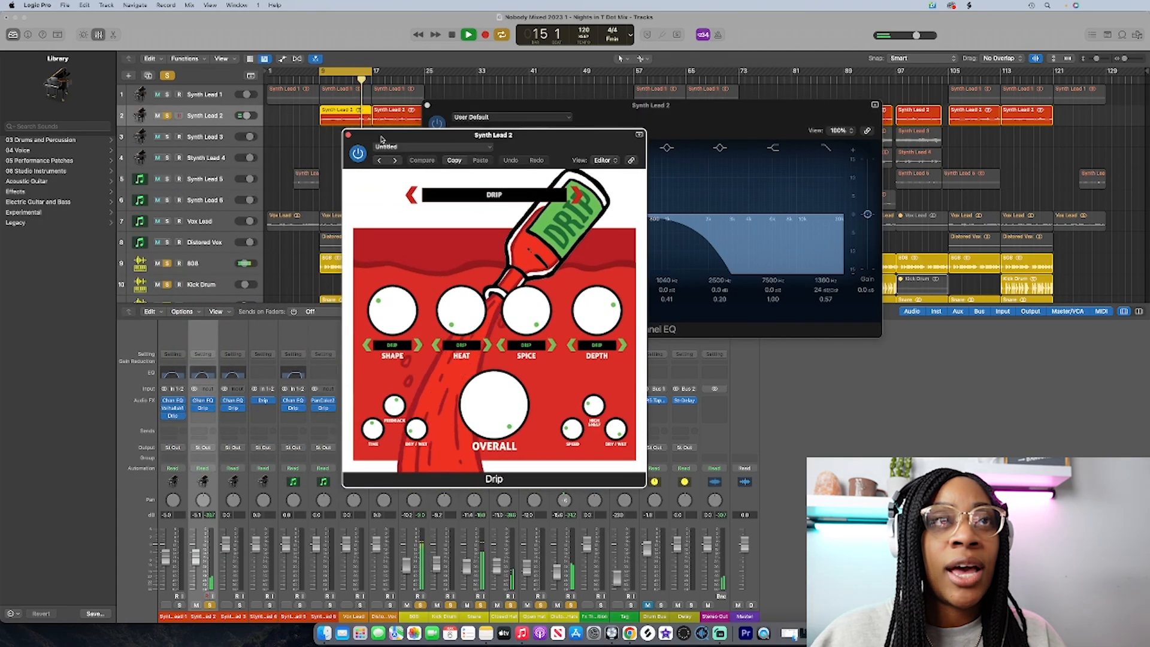
{"action": "left_click", "coordinate": [348, 135]}
{"action": "left_click", "coordinate": [427, 105]}
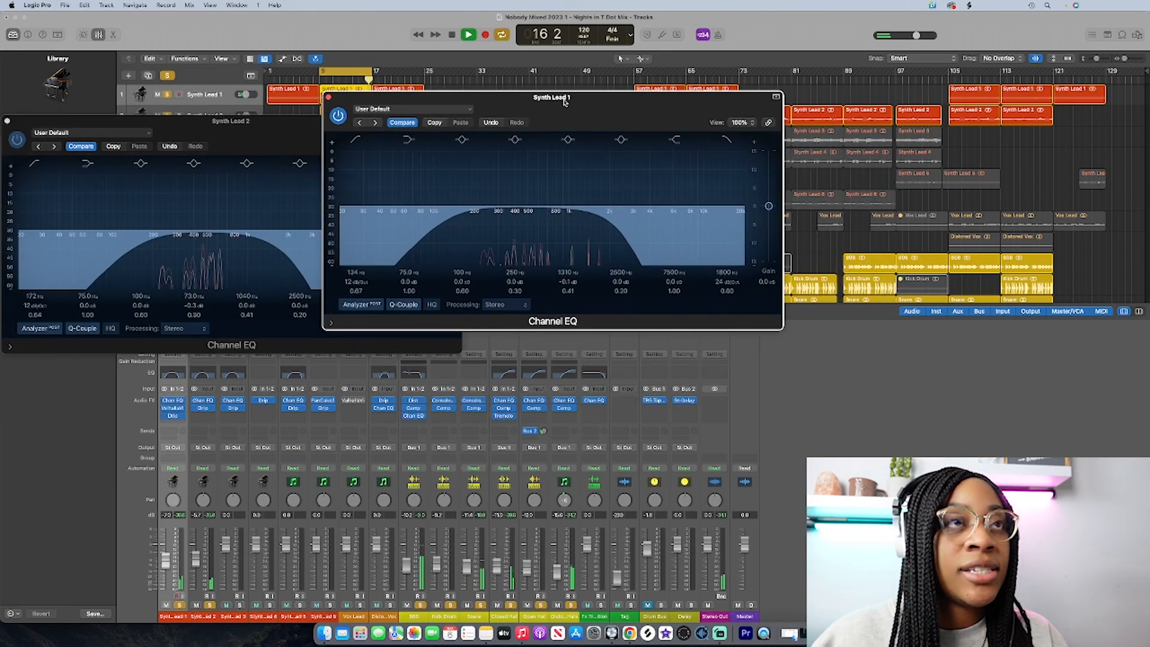
Step: Compare the Channel EQ curves of Synth Lead 1 and Synth Lead 2 side by side, and close both windows
{"action": "left_click_drag", "start_coordinate": [564, 102], "coordinate": [721, 127]}
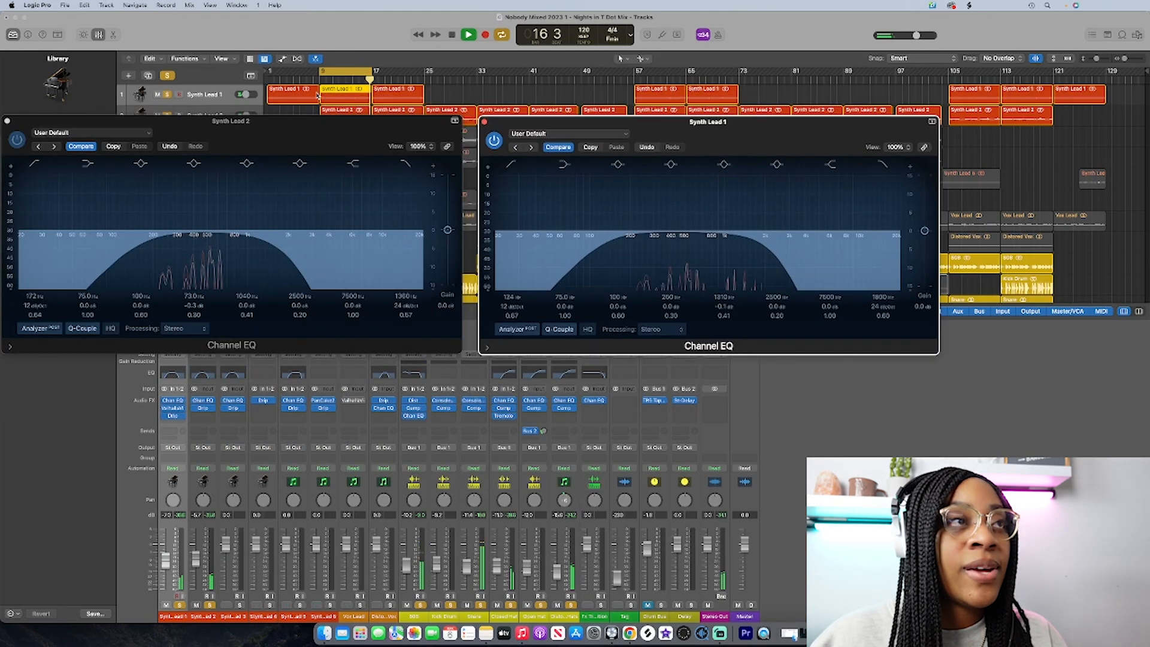
{"action": "left_click", "coordinate": [8, 121]}
{"action": "left_click", "coordinate": [485, 121]}
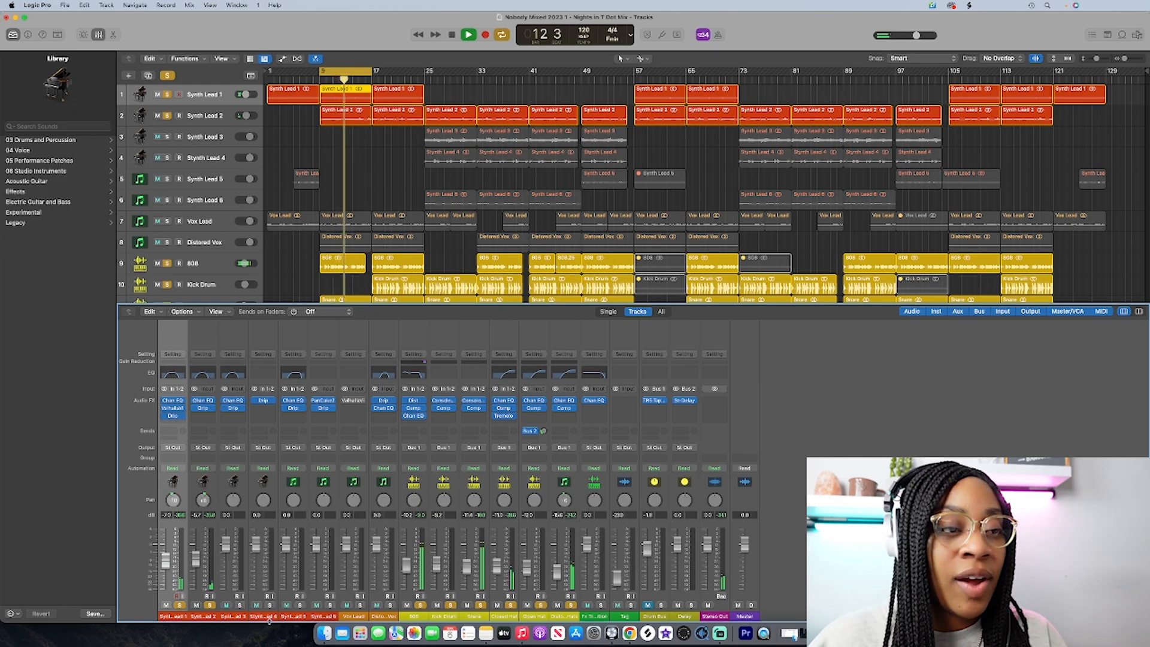
Step: Solo Synth Lead 3, move the cycle range to bars 25–33, restart playback and select the Synth Lead 3 channel
{"action": "left_click", "coordinate": [240, 605]}
{"action": "left_click_drag", "start_coordinate": [351, 71], "coordinate": [458, 76]}
{"action": "key", "text": "space"}
{"action": "key", "text": "space"}
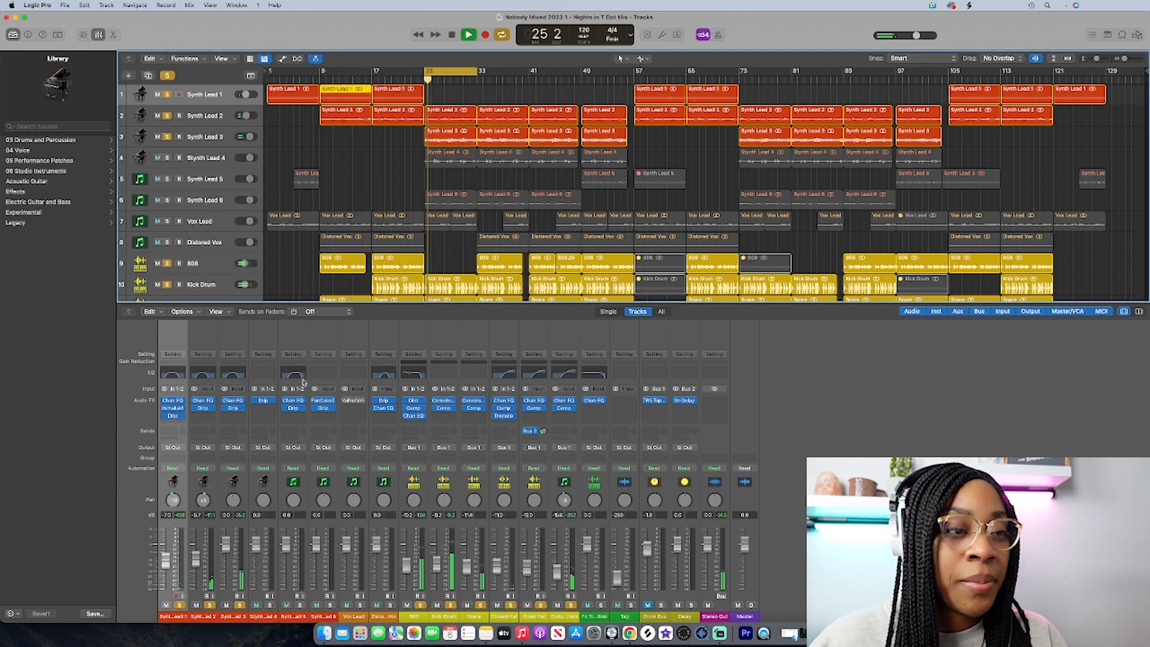
{"action": "left_click", "coordinate": [239, 614]}
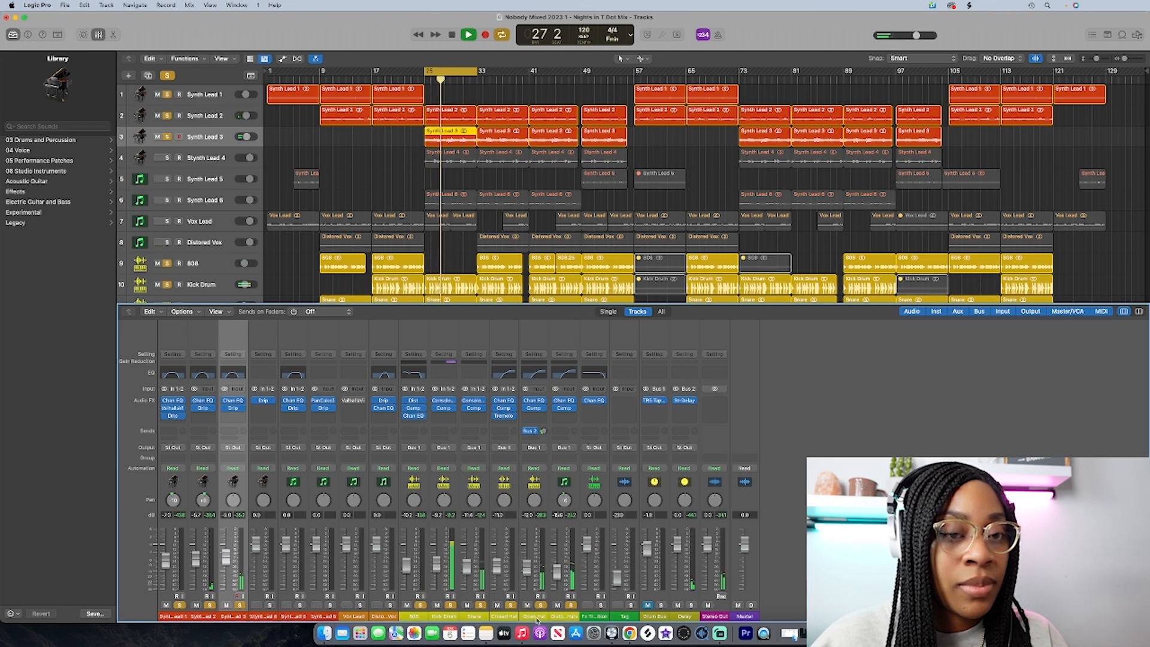
Step: Unsolo the drum channels and set Synth Lead 3's EQ to a 78 Hz low cut, +1.2 dB at 274 Hz and a 2500 Hz high cut
{"action": "left_click_drag", "start_coordinate": [569, 606], "coordinate": [420, 605]}
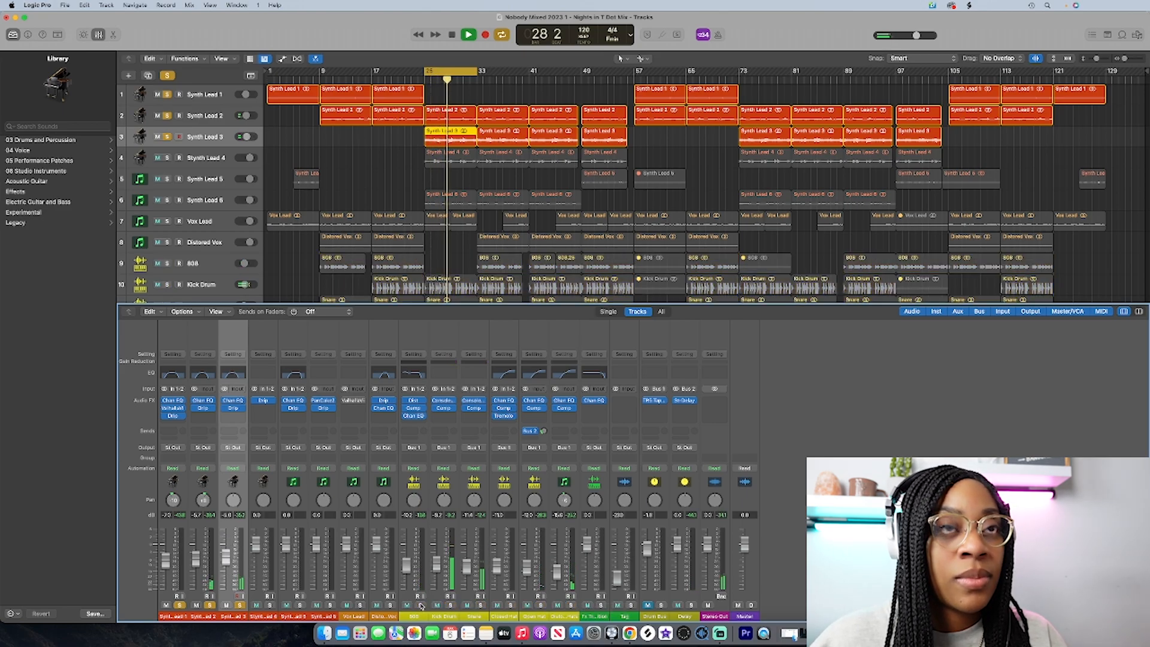
{"action": "left_click", "coordinate": [233, 373]}
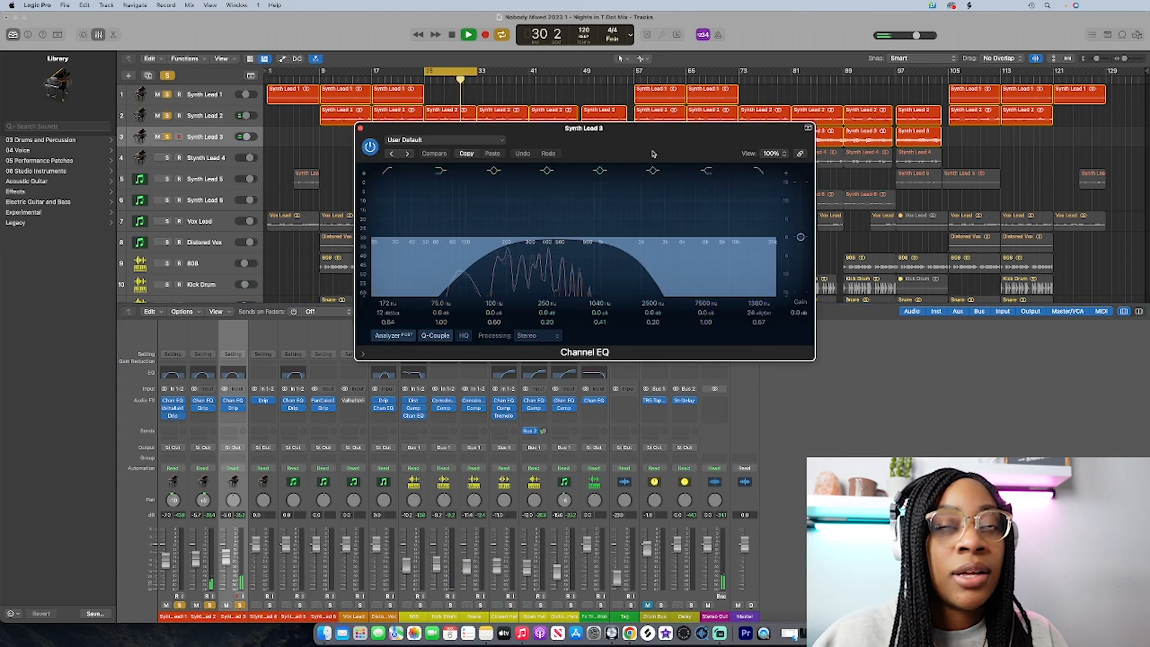
{"action": "left_click_drag", "start_coordinate": [648, 128], "coordinate": [401, 112]}
{"action": "left_click_drag", "start_coordinate": [372, 231], "coordinate": [382, 233]}
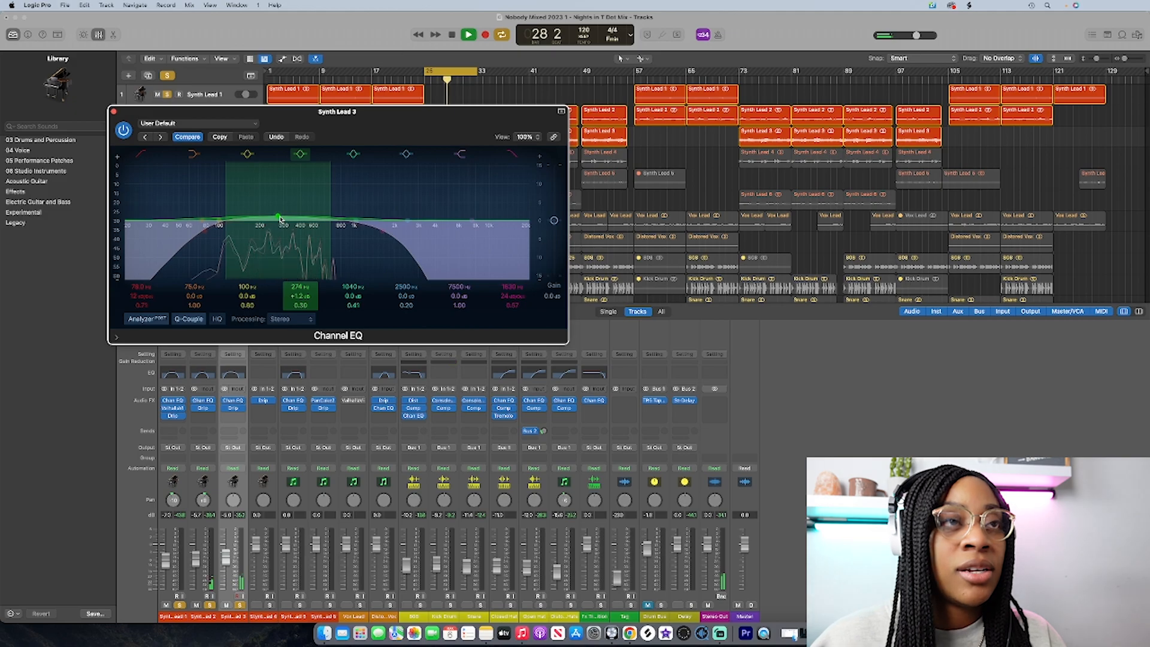
{"action": "left_click_drag", "start_coordinate": [387, 236], "coordinate": [400, 235]}
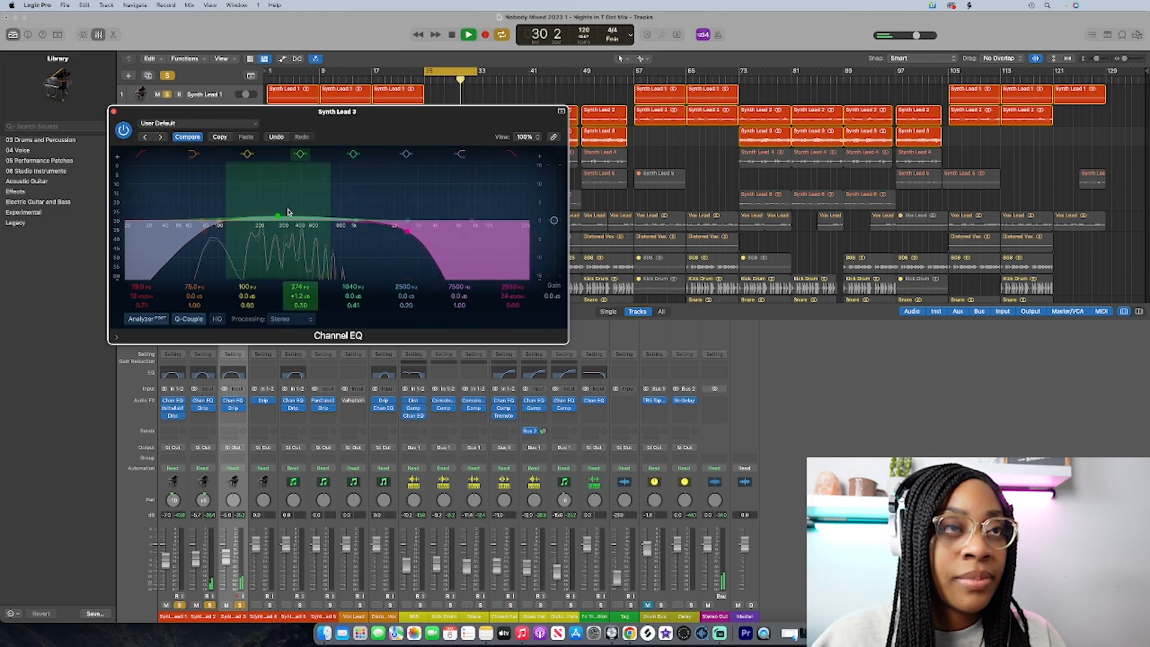
Step: Insert Slate Digital's Fresh Air after Drip on the Synth Lead 3 channel and move its window aside
{"action": "left_click", "coordinate": [235, 409]}
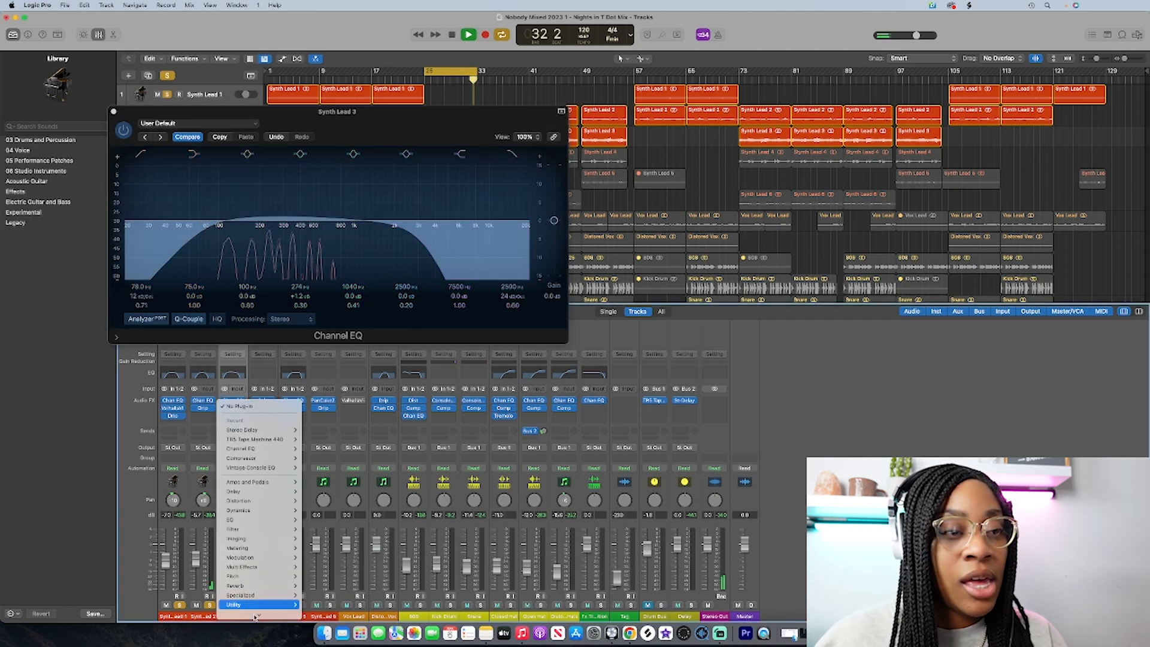
{"action": "mouse_move", "coordinate": [258, 612]}
{"action": "mouse_move", "coordinate": [358, 351]}
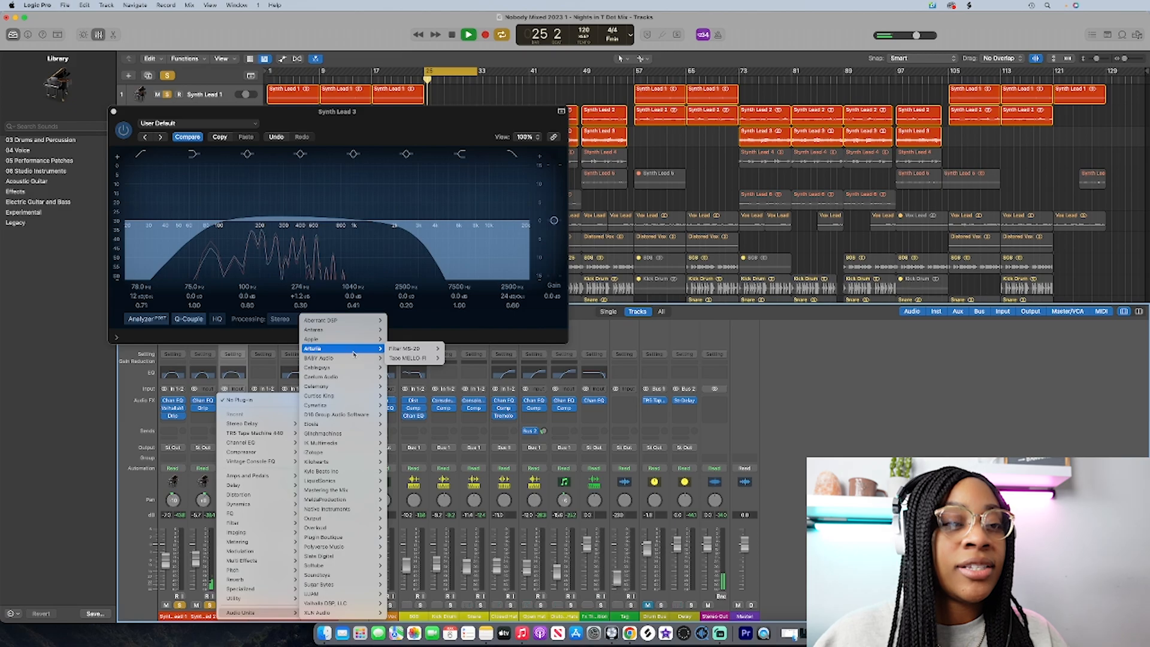
{"action": "mouse_move", "coordinate": [347, 556]}
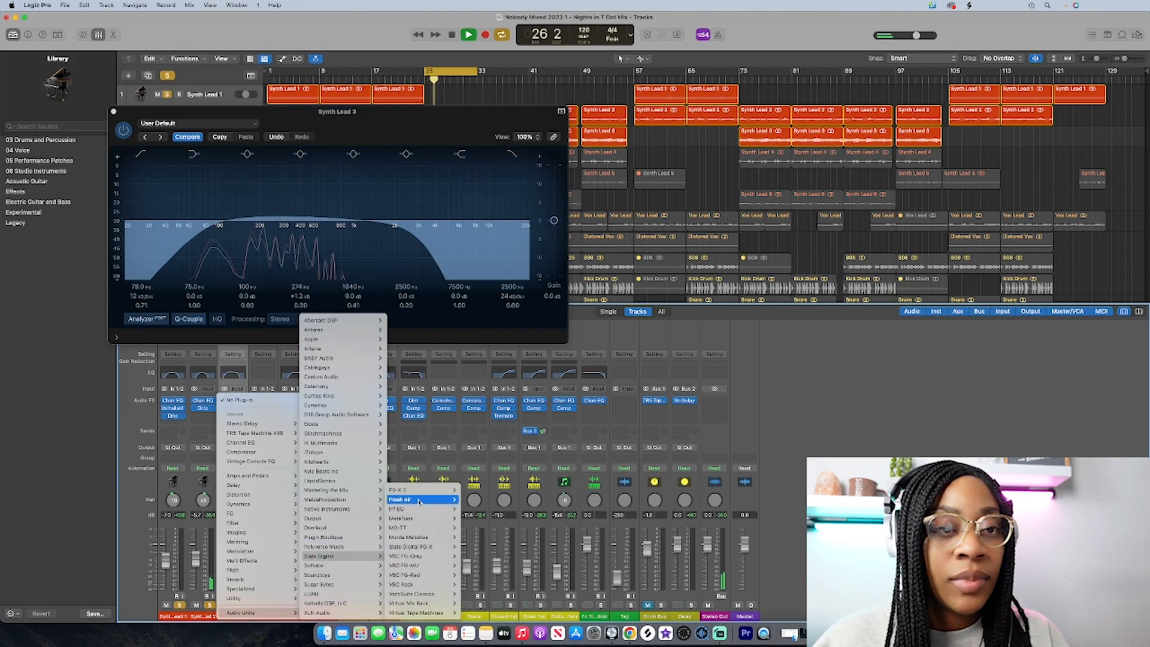
{"action": "left_click", "coordinate": [418, 499]}
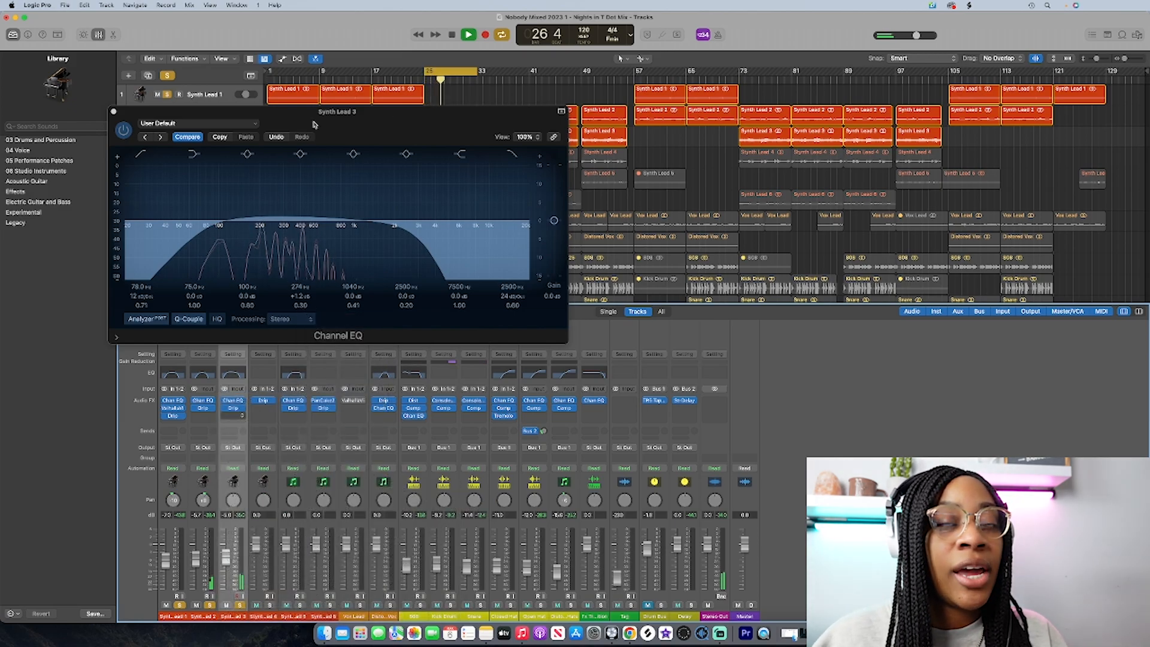
{"action": "left_click_drag", "start_coordinate": [464, 130], "coordinate": [243, 140]}
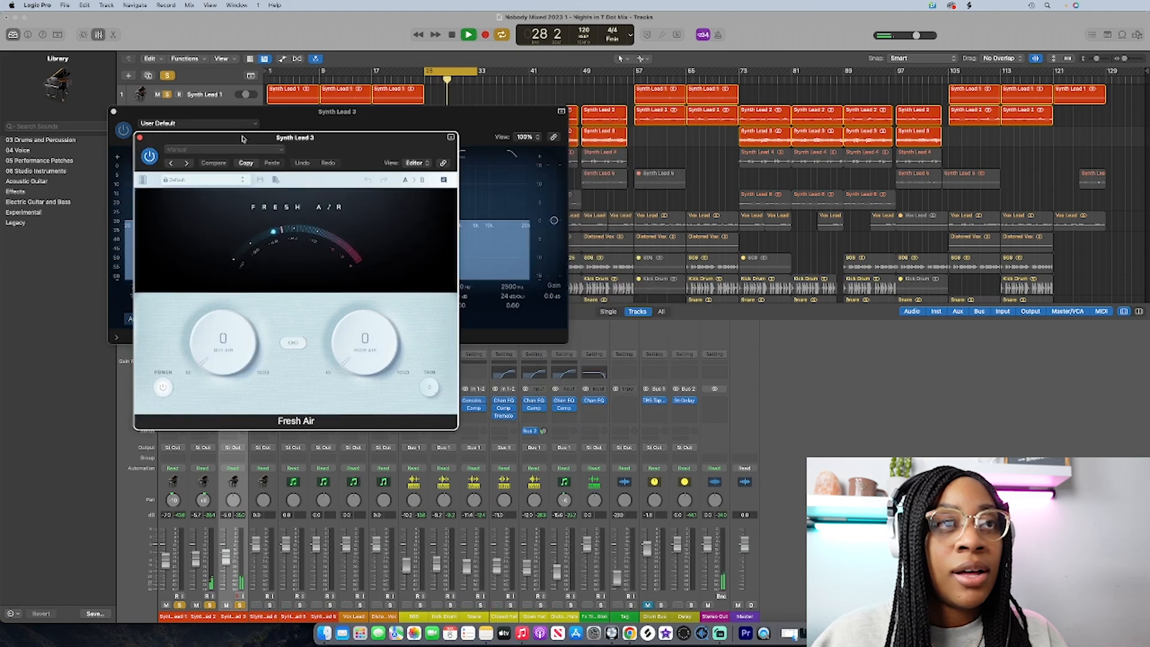
Step: Load the Presence Pop preset in Fresh Air, close the plug-in and resume playback
{"action": "left_click", "coordinate": [211, 180]}
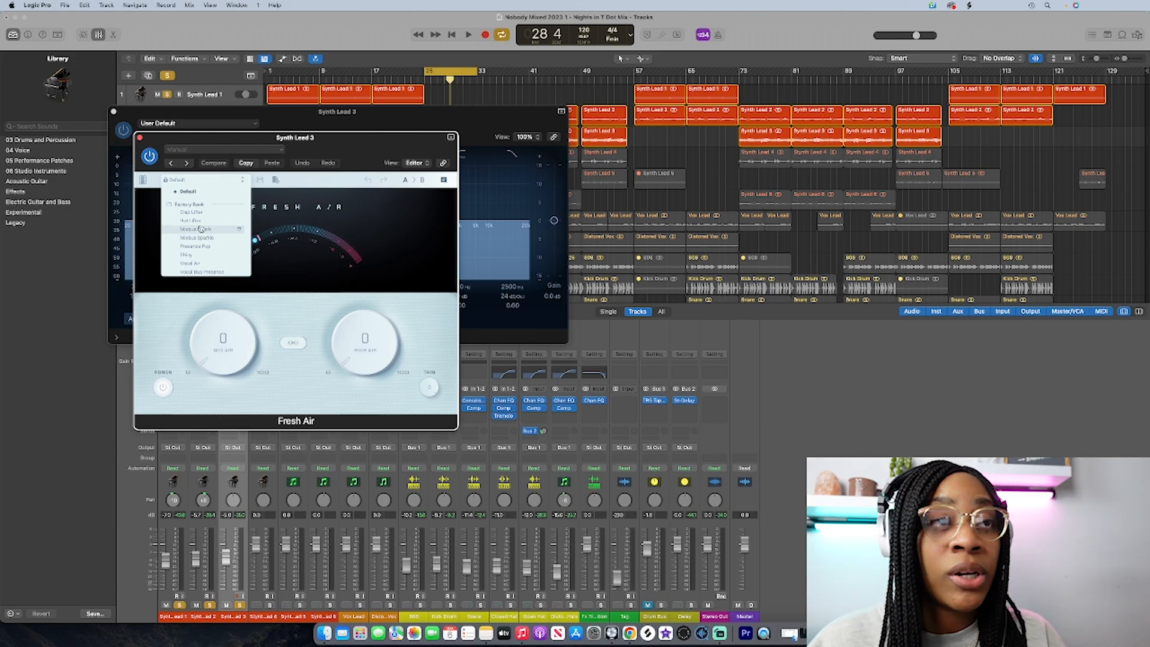
{"action": "left_click", "coordinate": [196, 247]}
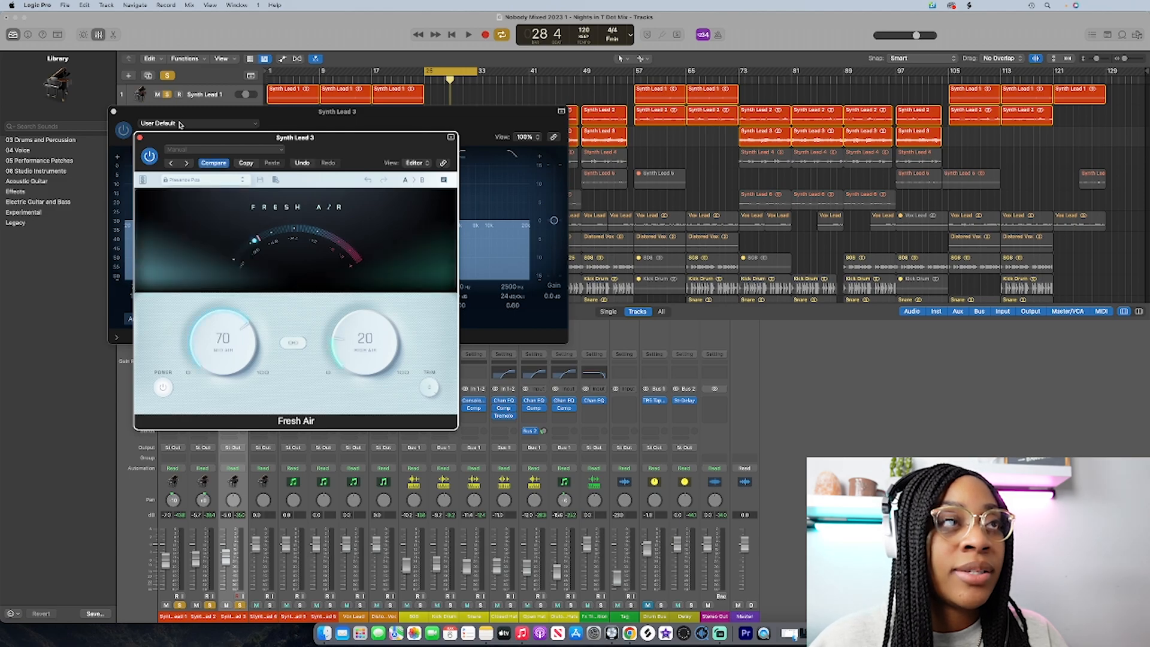
{"action": "left_click", "coordinate": [140, 138]}
{"action": "key", "text": "space"}
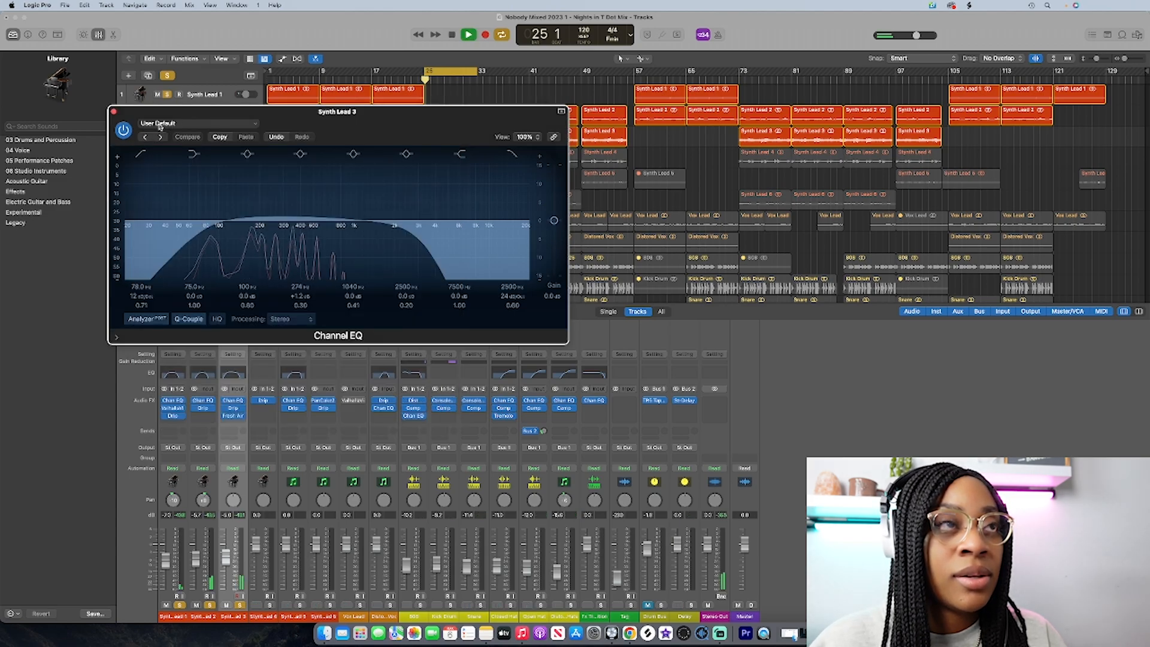
Step: Close Synth Lead 3's EQ, then select the Synth Lead 4 channel and solo it
{"action": "left_click", "coordinate": [113, 112]}
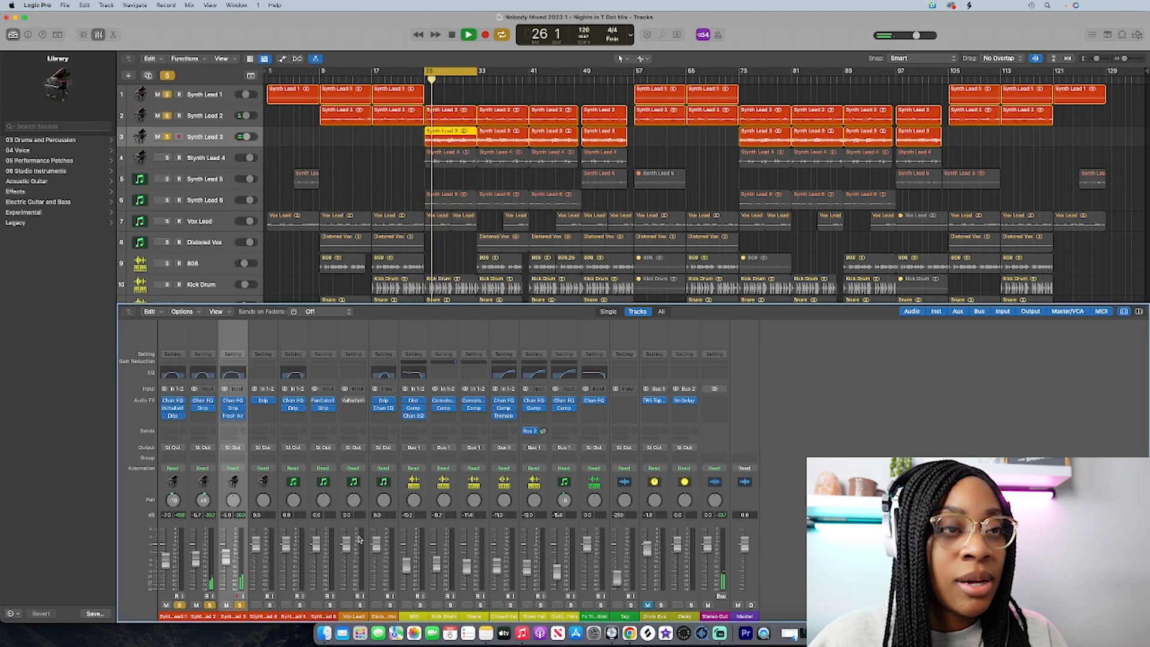
{"action": "left_click", "coordinate": [270, 617]}
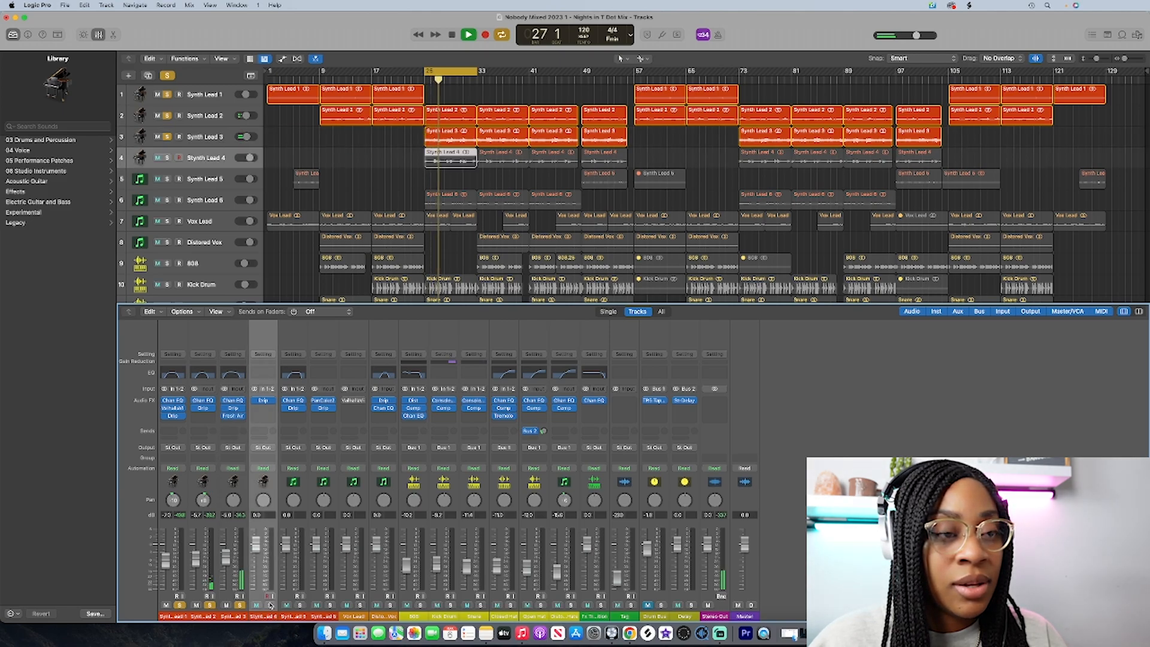
{"action": "left_click", "coordinate": [269, 605]}
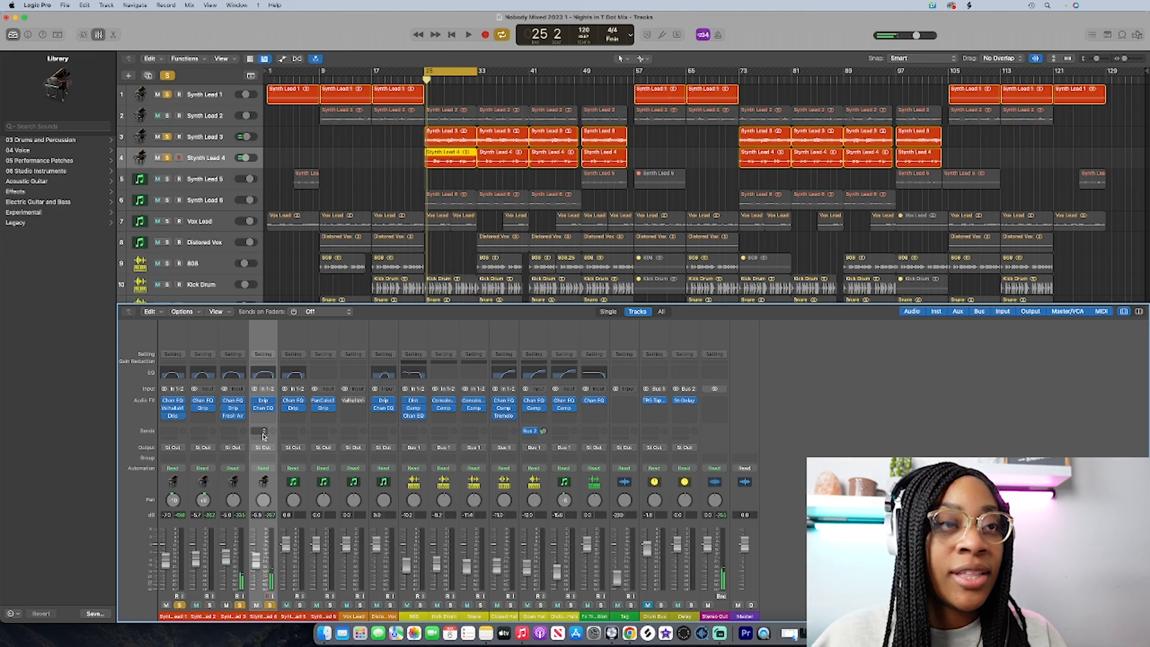
Step: Add a Bus 2 (Delay) send on Synth Lead 4, unsolo Synth Lead 3 and adjust the send level by ear
{"action": "left_click", "coordinate": [264, 435]}
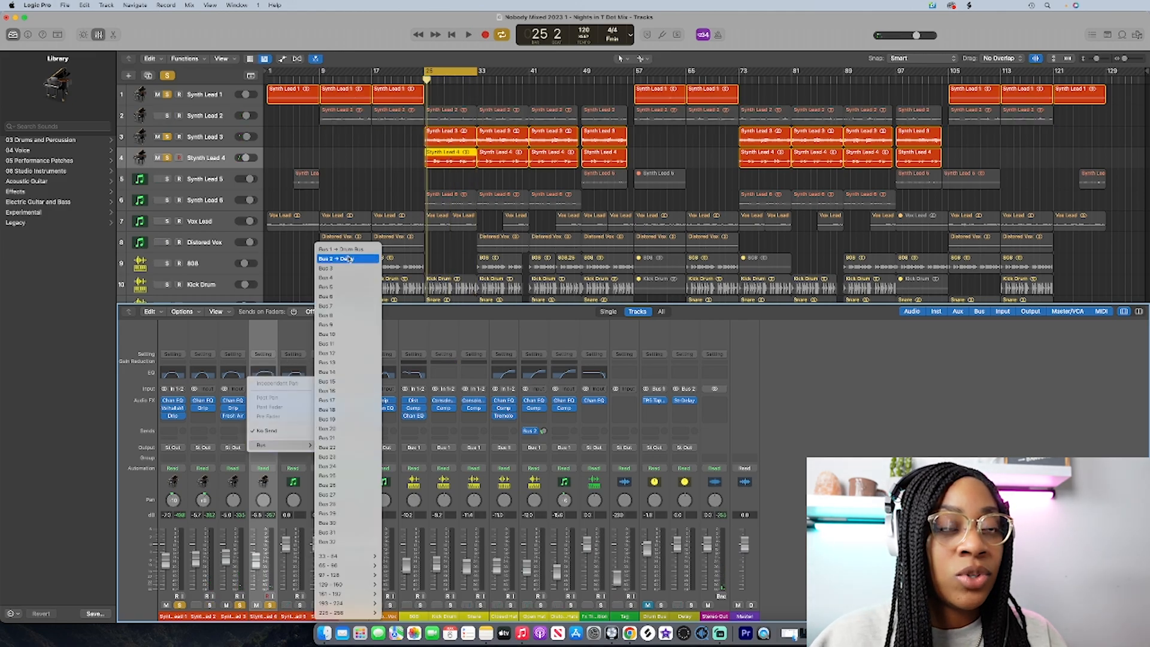
{"action": "left_click", "coordinate": [272, 430]}
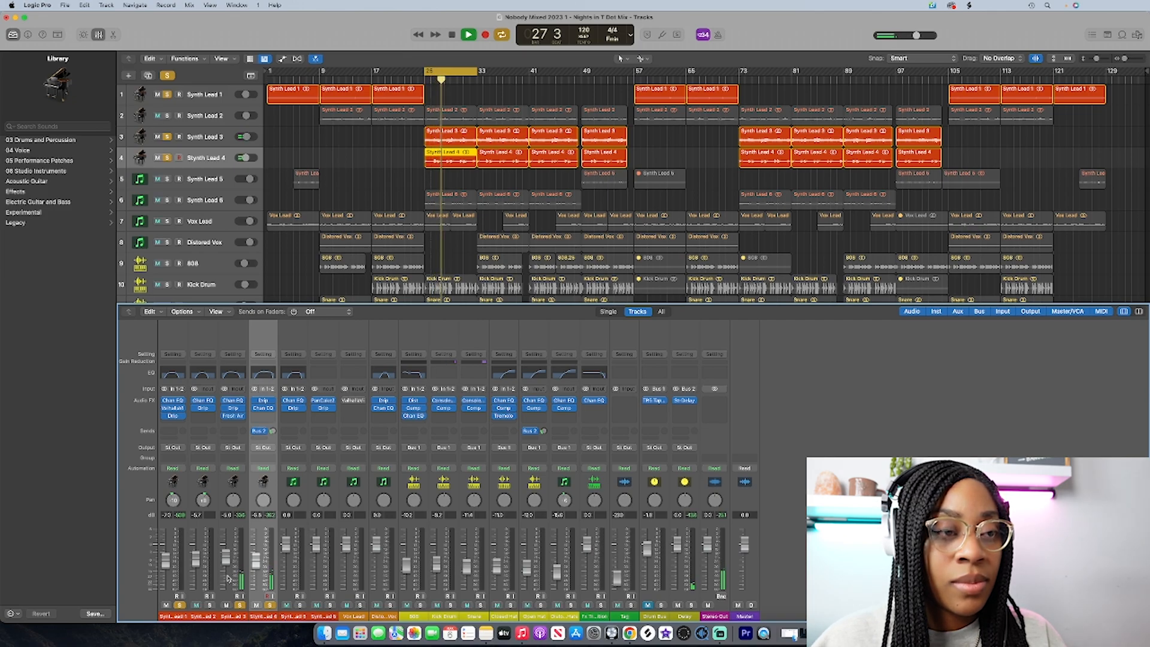
{"action": "left_click", "coordinate": [239, 605]}
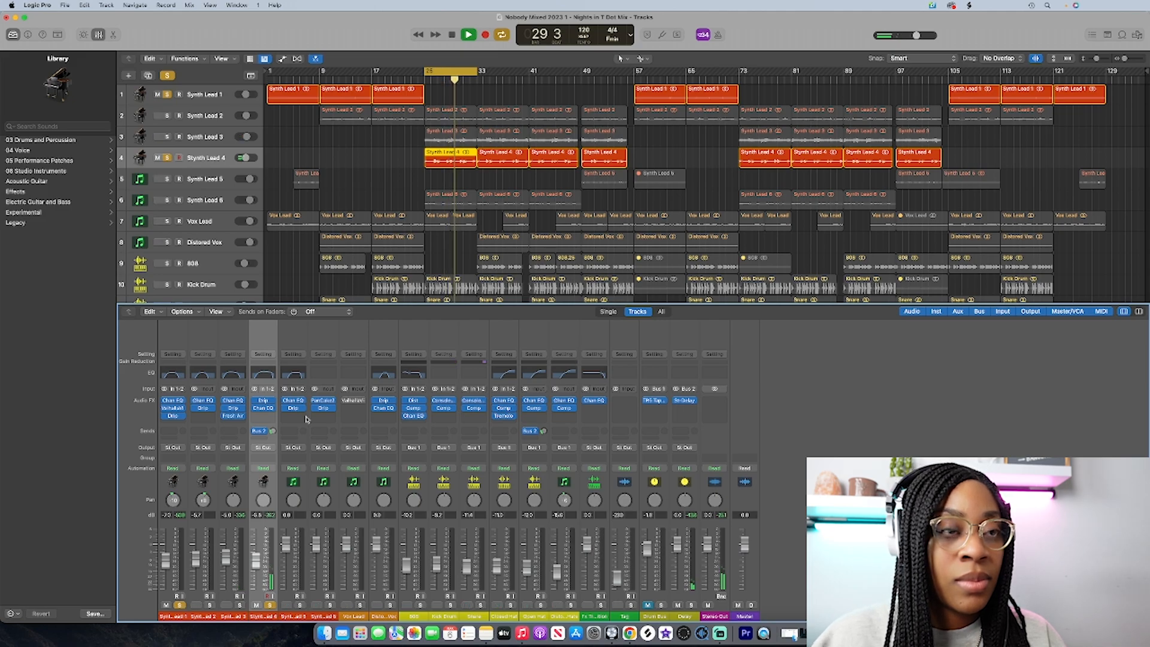
{"action": "left_click_drag", "start_coordinate": [273, 431], "coordinate": [282, 415]}
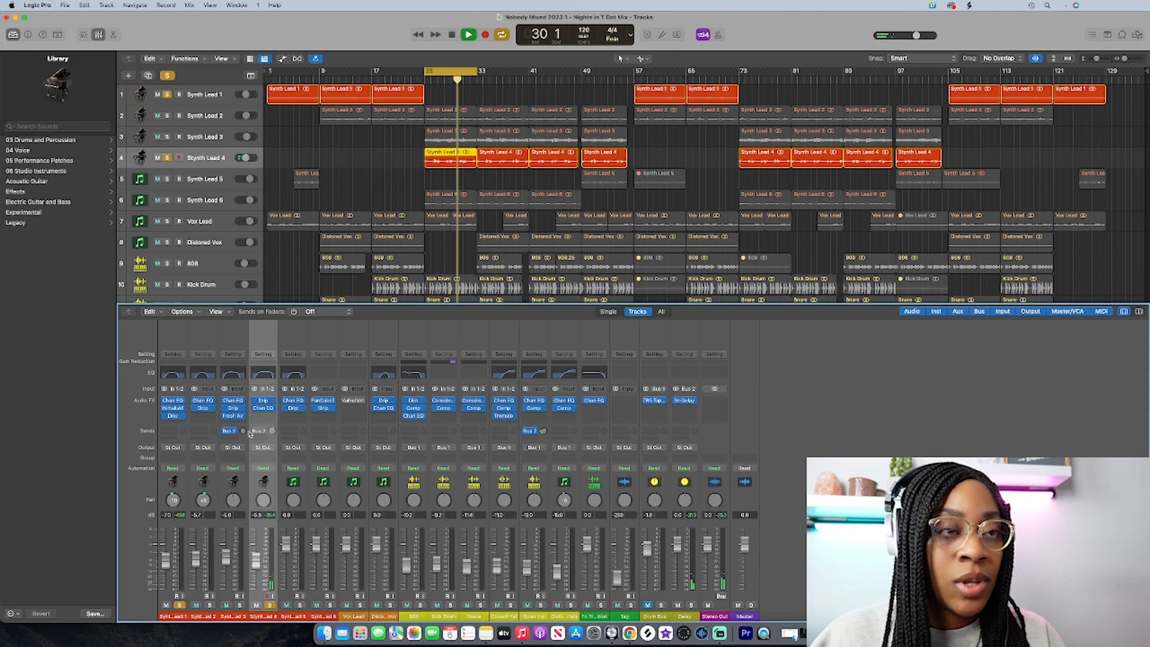
Step: Raise the Bus 2 delay send on Synth Lead 3 and listen to Synth Lead 3 and 4 soloed together
{"action": "left_click_drag", "start_coordinate": [243, 431], "coordinate": [242, 424]}
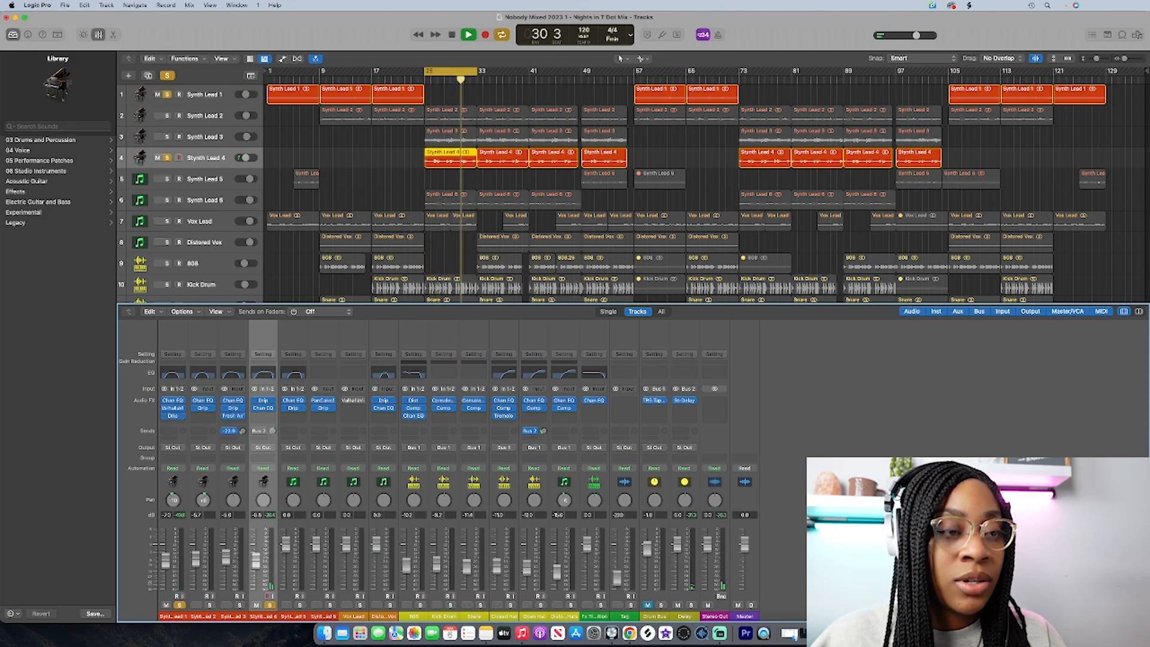
{"action": "left_click", "coordinate": [240, 605]}
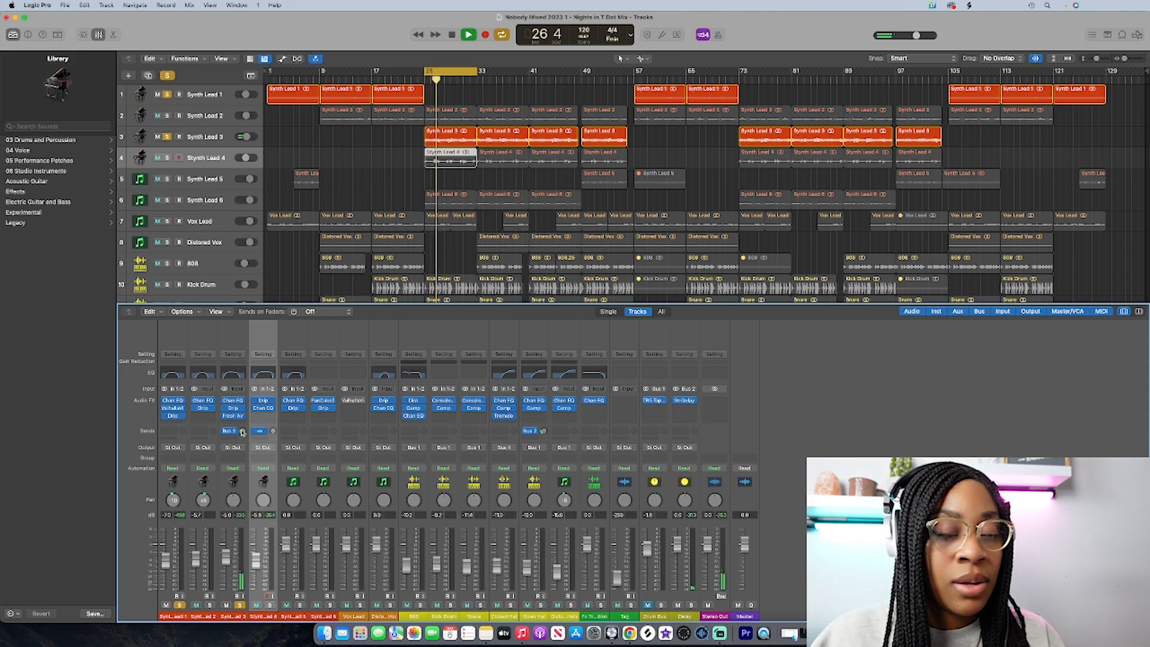
{"action": "left_click", "coordinate": [270, 605]}
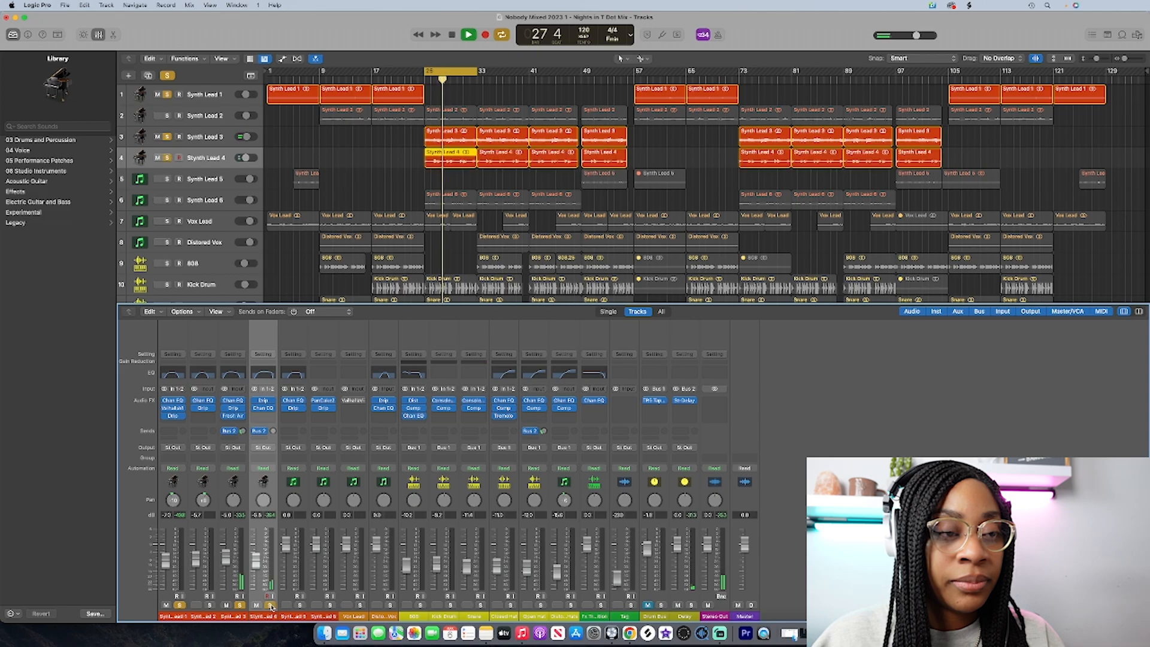
Step: Try Synth Lead 5 in solo, then solo Synth Lead 6 instead with Leads 3 and 4, select its channel and stop playback
{"action": "left_click", "coordinate": [301, 606]}
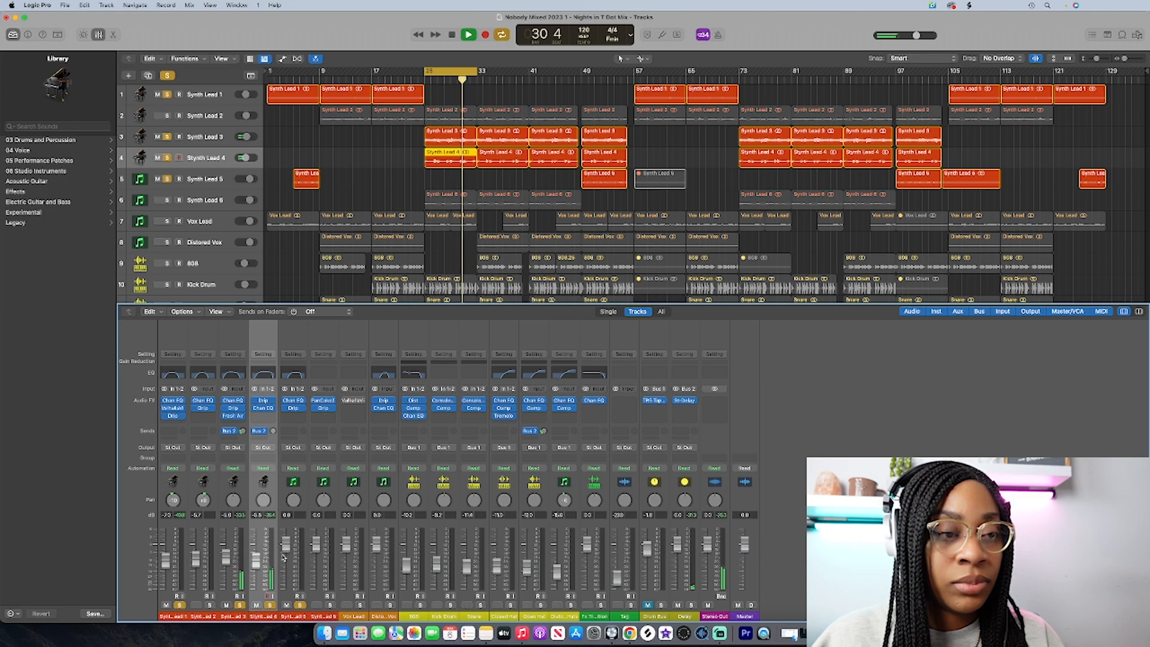
{"action": "left_click", "coordinate": [299, 606]}
{"action": "key", "text": "space"}
{"action": "left_click", "coordinate": [330, 605]}
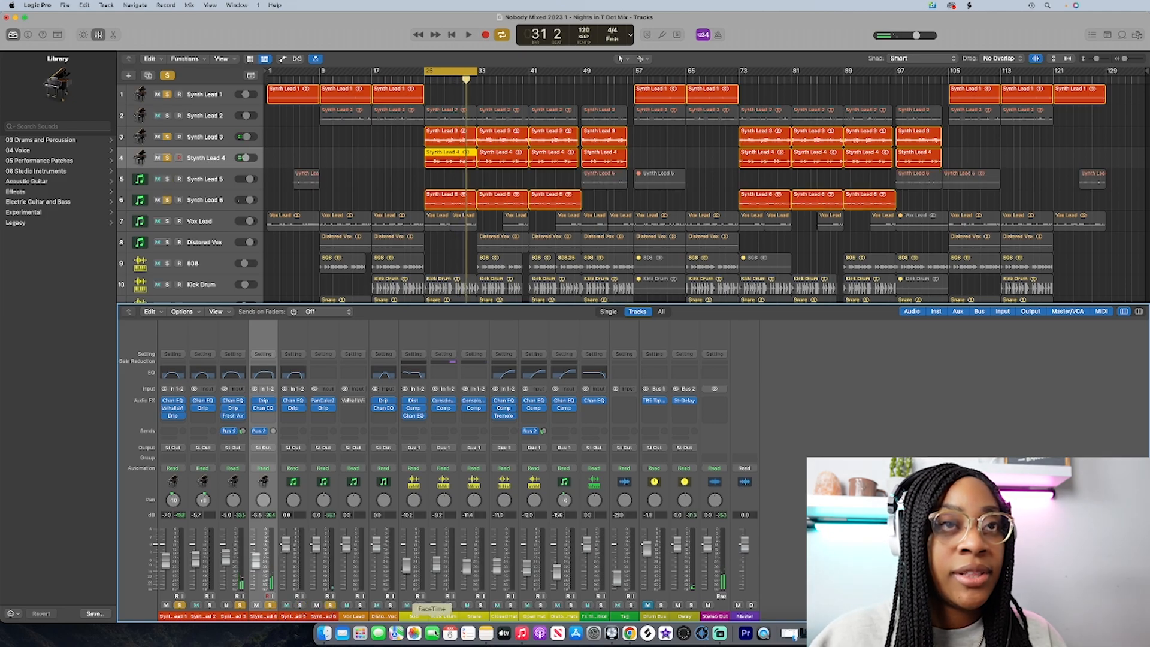
{"action": "key", "text": "space"}
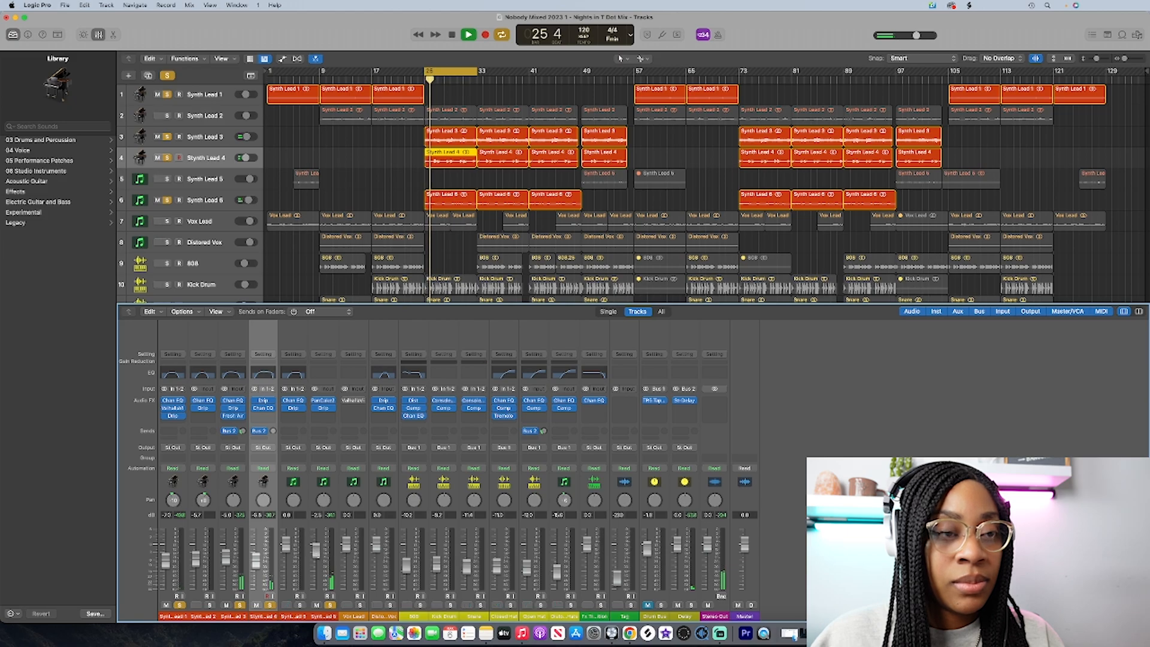
{"action": "left_click", "coordinate": [324, 616]}
{"action": "key", "text": "space"}
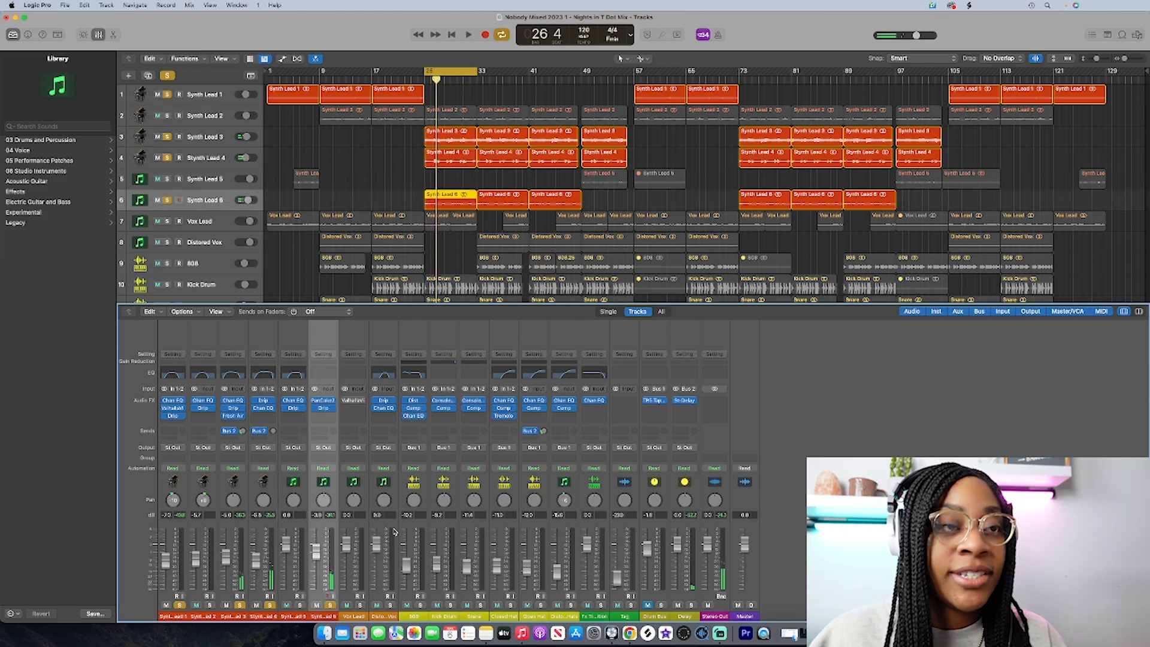
Step: Examine the PanCake2 panning curve on Synth Lead 6 and the list of Audio Units makers, then close the plug-in
{"action": "left_click", "coordinate": [323, 400]}
{"action": "left_click_drag", "start_coordinate": [509, 135], "coordinate": [682, 147]}
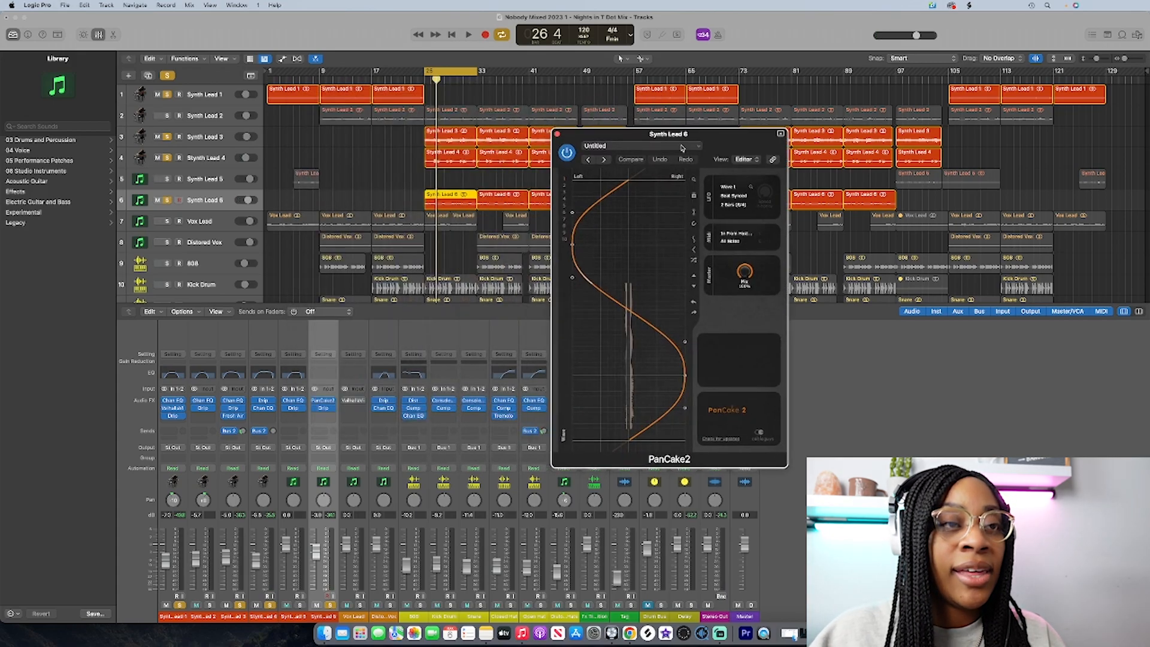
{"action": "left_click", "coordinate": [336, 401]}
{"action": "mouse_move", "coordinate": [353, 612]}
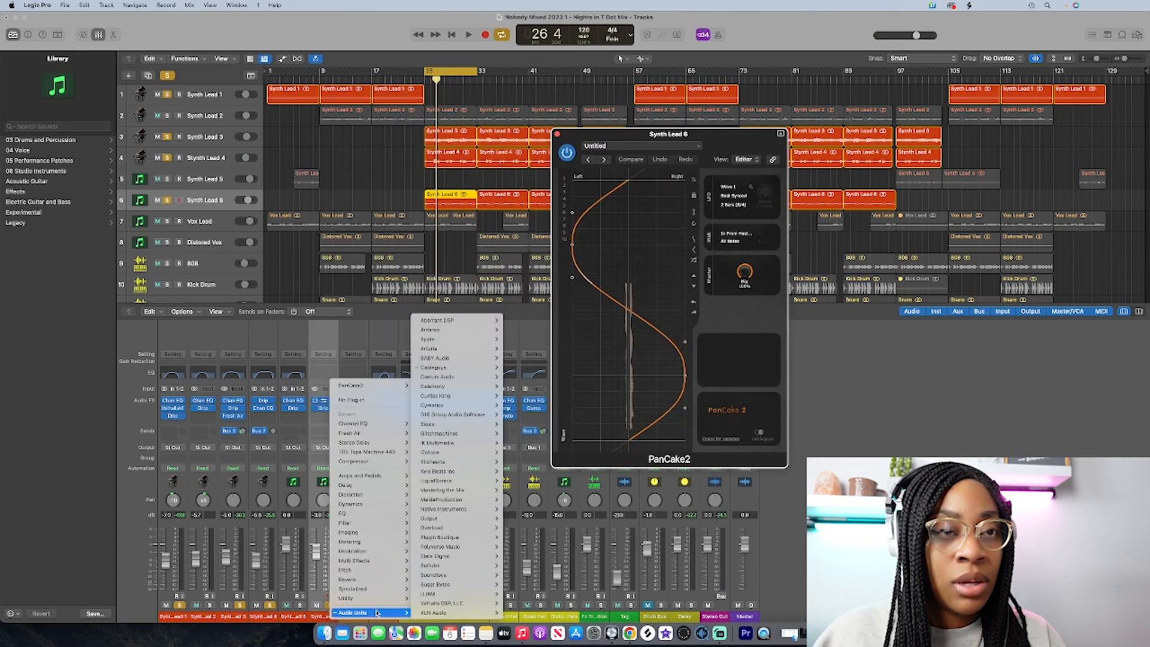
{"action": "left_click", "coordinate": [590, 134]}
{"action": "left_click_drag", "start_coordinate": [587, 135], "coordinate": [226, 215]}
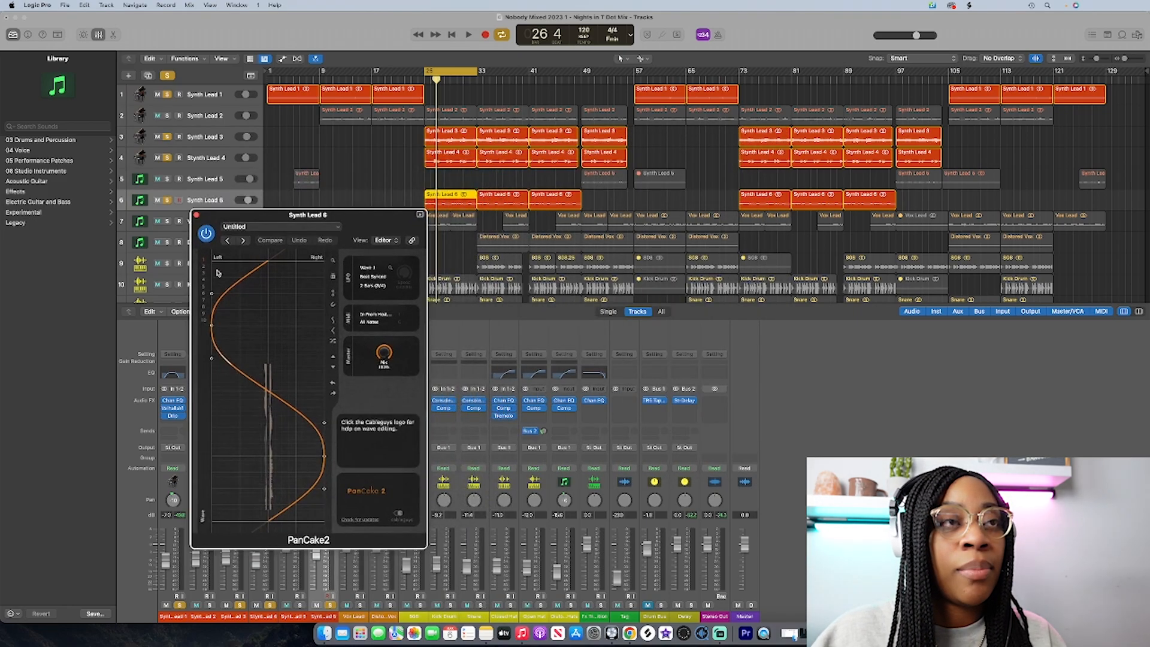
{"action": "left_click", "coordinate": [197, 215]}
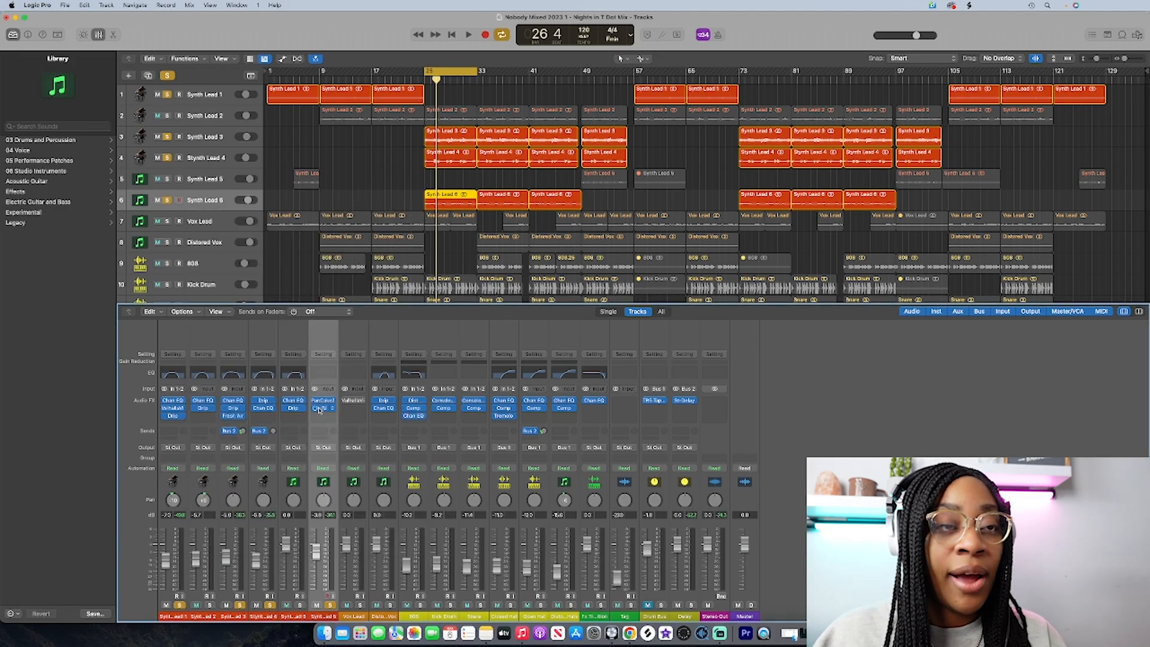
Step: Examine the Drip settings on Synth Lead 6, close the plug-in and resume playback
{"action": "left_click", "coordinate": [323, 409]}
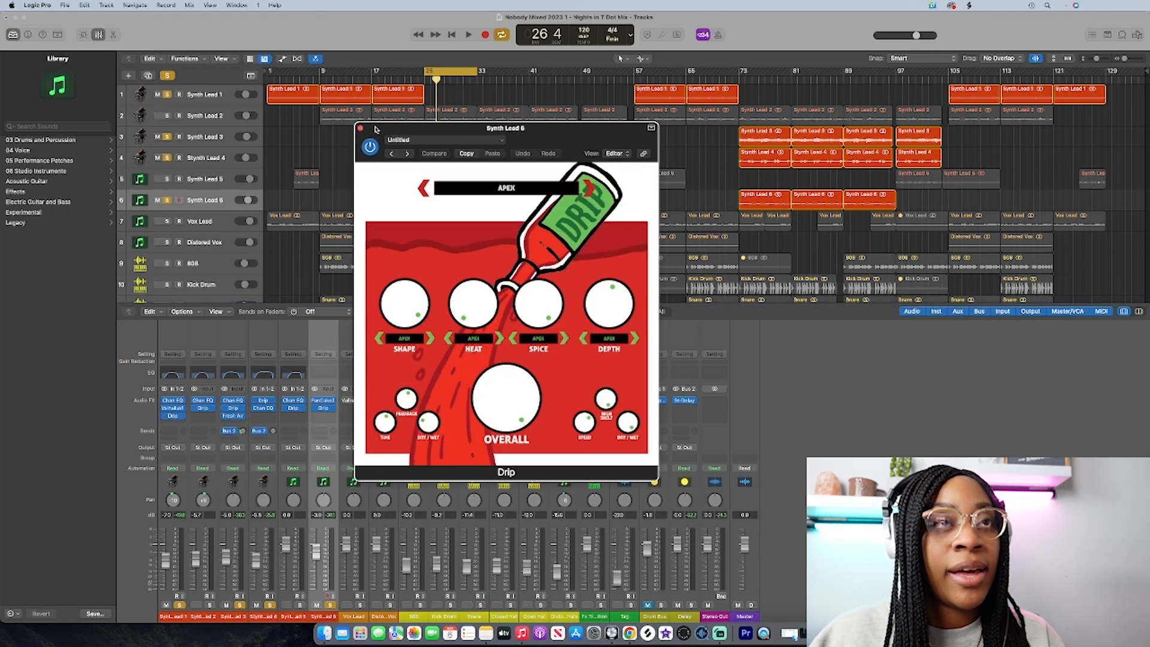
{"action": "left_click", "coordinate": [360, 129]}
{"action": "key", "text": "space"}
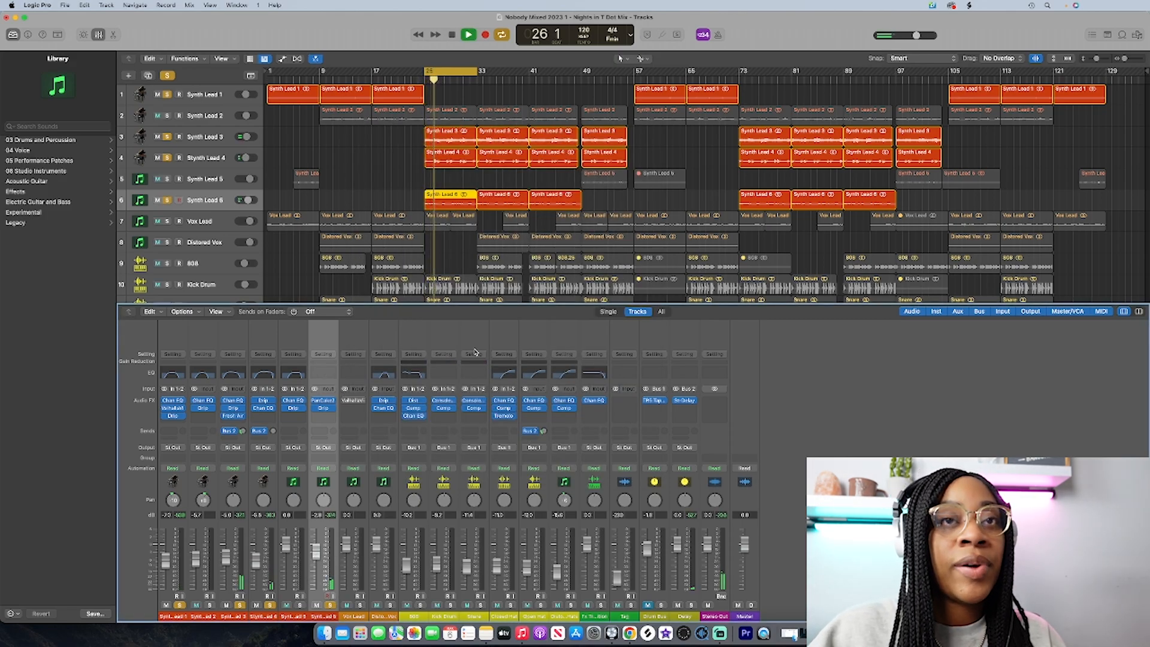
Step: Add a Channel EQ to Synth Lead 6 with a low cut, +2.8 dB at 414 Hz and a +1.6 dB high shelf at 5450 Hz
{"action": "left_click", "coordinate": [323, 372]}
{"action": "left_click_drag", "start_coordinate": [587, 128], "coordinate": [417, 124]}
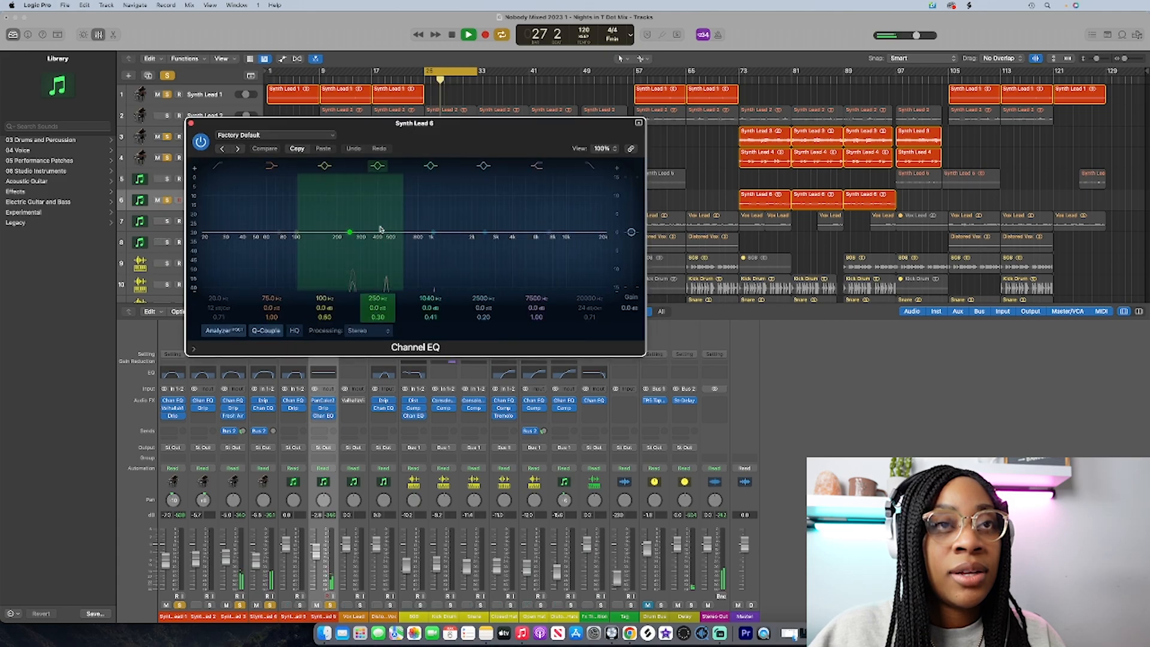
{"action": "left_click_drag", "start_coordinate": [350, 232], "coordinate": [394, 224]}
{"action": "left_click", "coordinate": [218, 167]}
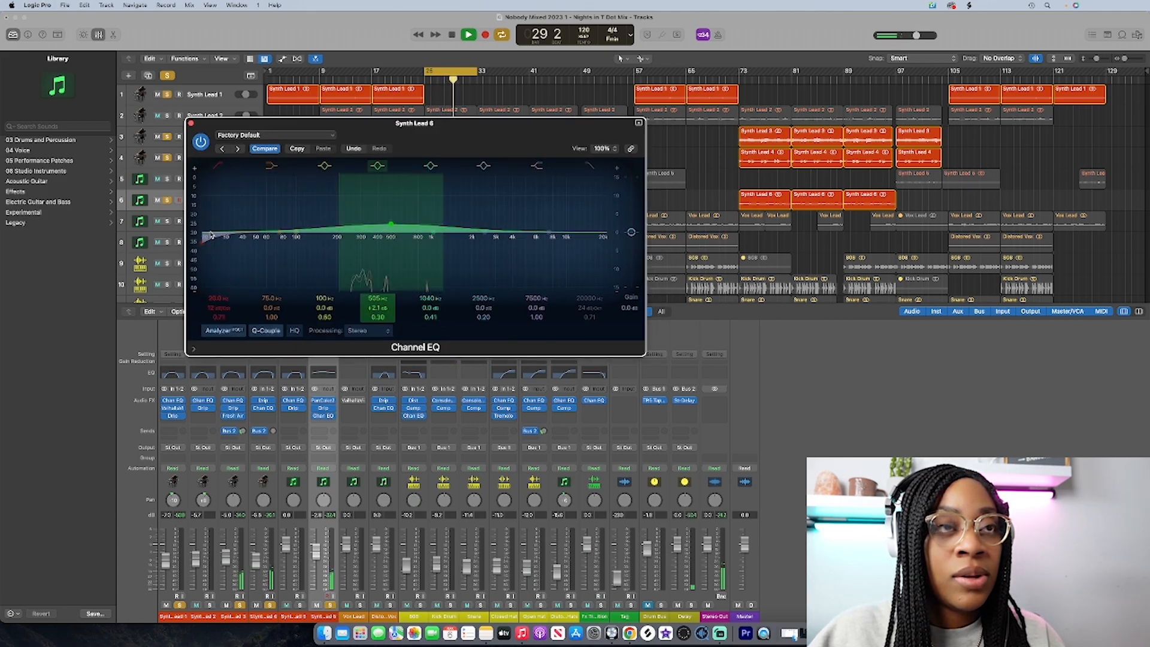
{"action": "left_click_drag", "start_coordinate": [218, 237], "coordinate": [258, 240]}
{"action": "left_click_drag", "start_coordinate": [549, 232], "coordinate": [530, 226]}
{"action": "left_click_drag", "start_coordinate": [393, 224], "coordinate": [379, 222]}
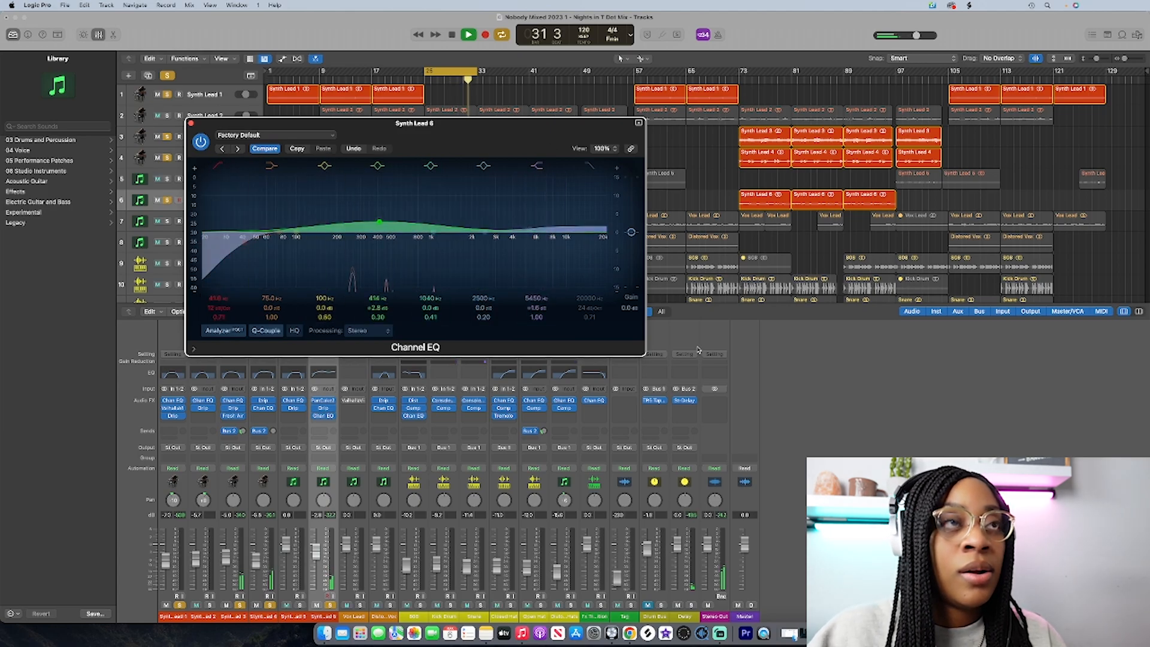
{"action": "left_click", "coordinate": [190, 123]}
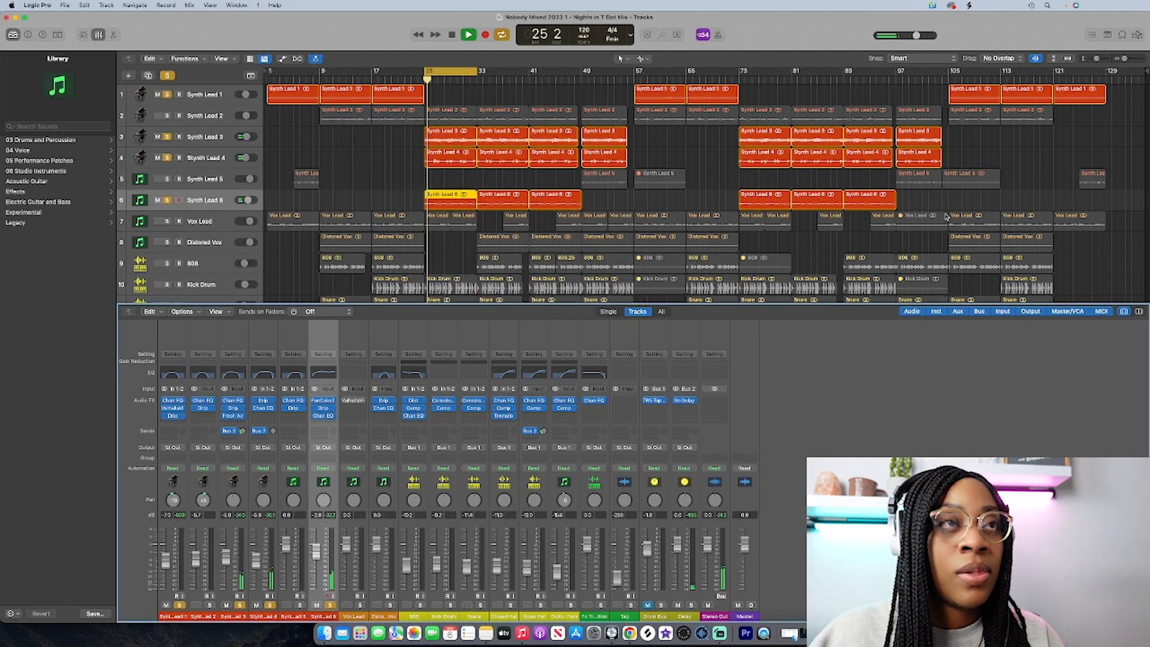
Step: Solo Synth Lead 2, raise its EQ high cut to about 2.9 kHz and set the 2500 Hz band to 3560 Hz at -0.3 dB
{"action": "left_click", "coordinate": [168, 116]}
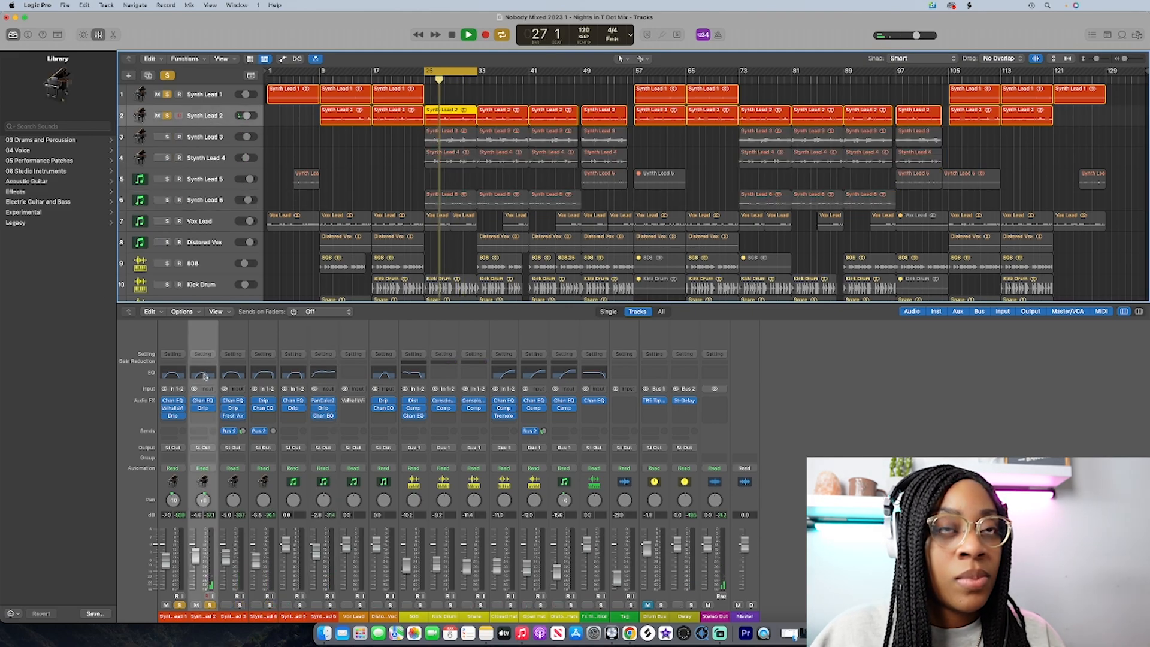
{"action": "left_click", "coordinate": [202, 400]}
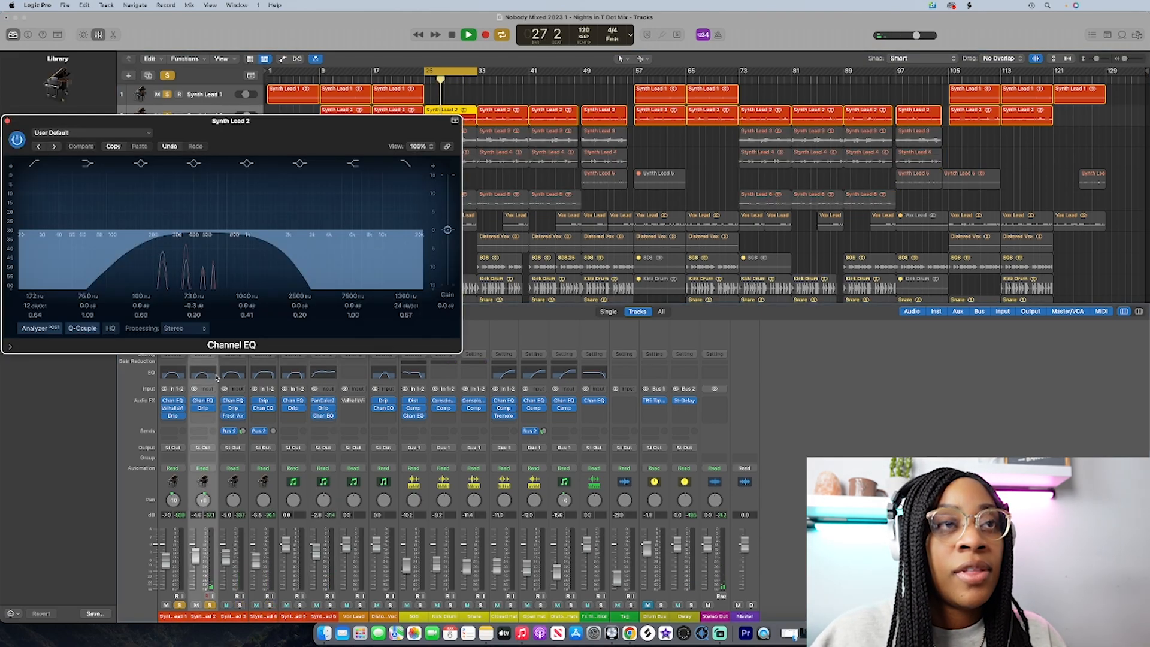
{"action": "left_click_drag", "start_coordinate": [256, 240], "coordinate": [344, 242]}
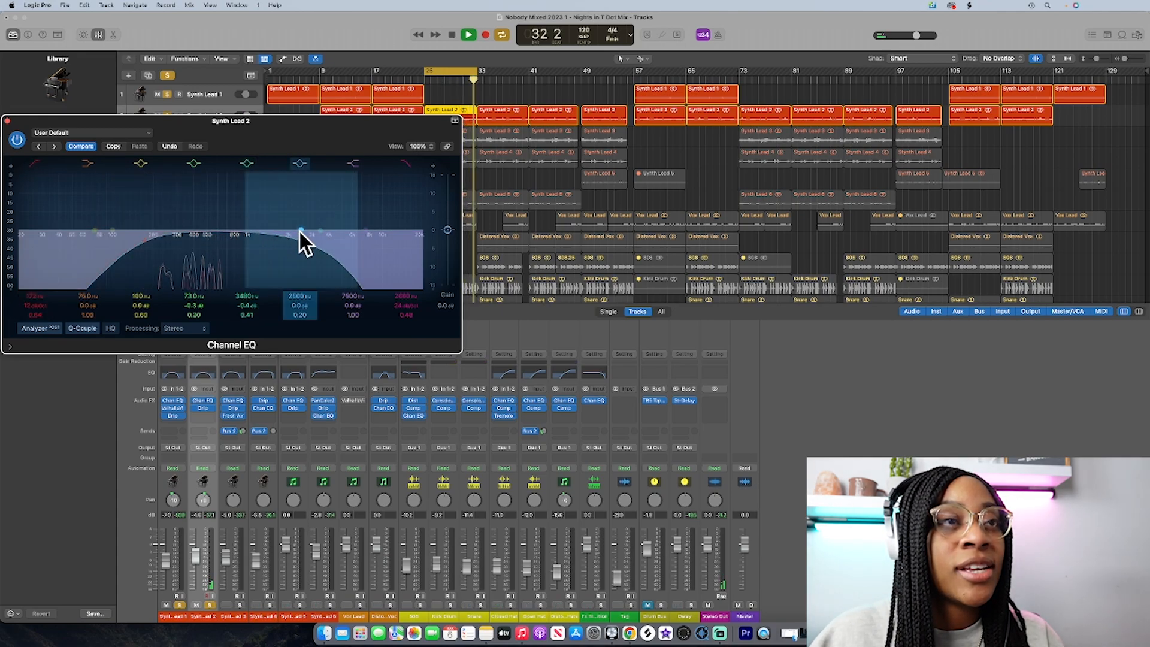
{"action": "left_click_drag", "start_coordinate": [303, 234], "coordinate": [322, 234]}
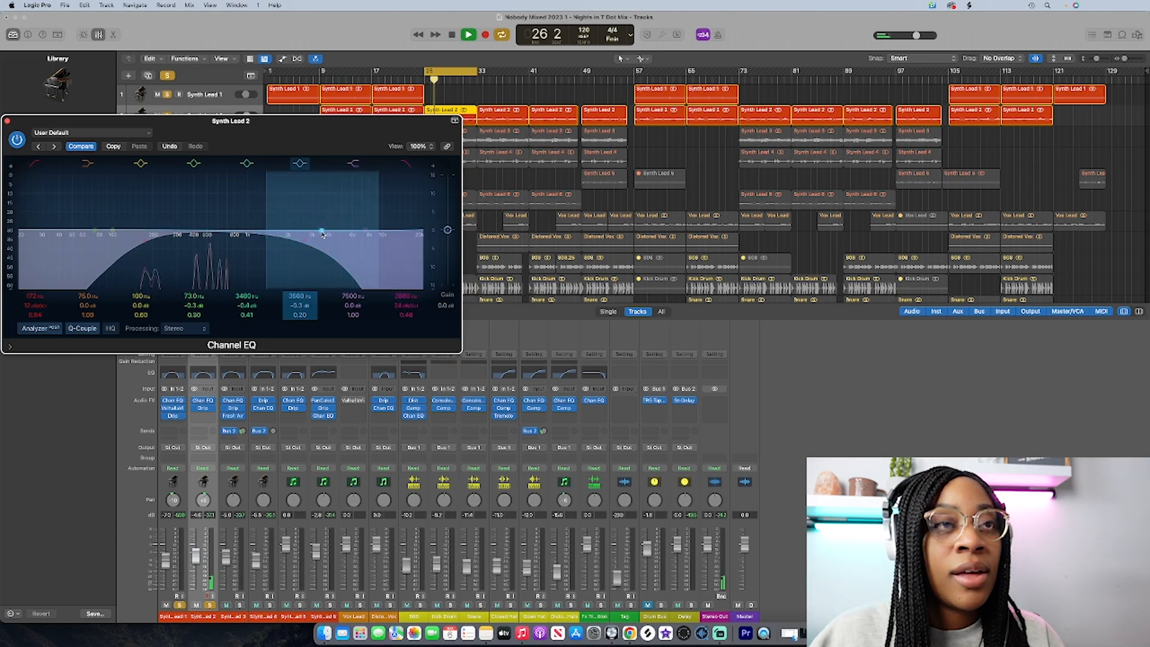
{"action": "left_click", "coordinate": [8, 122]}
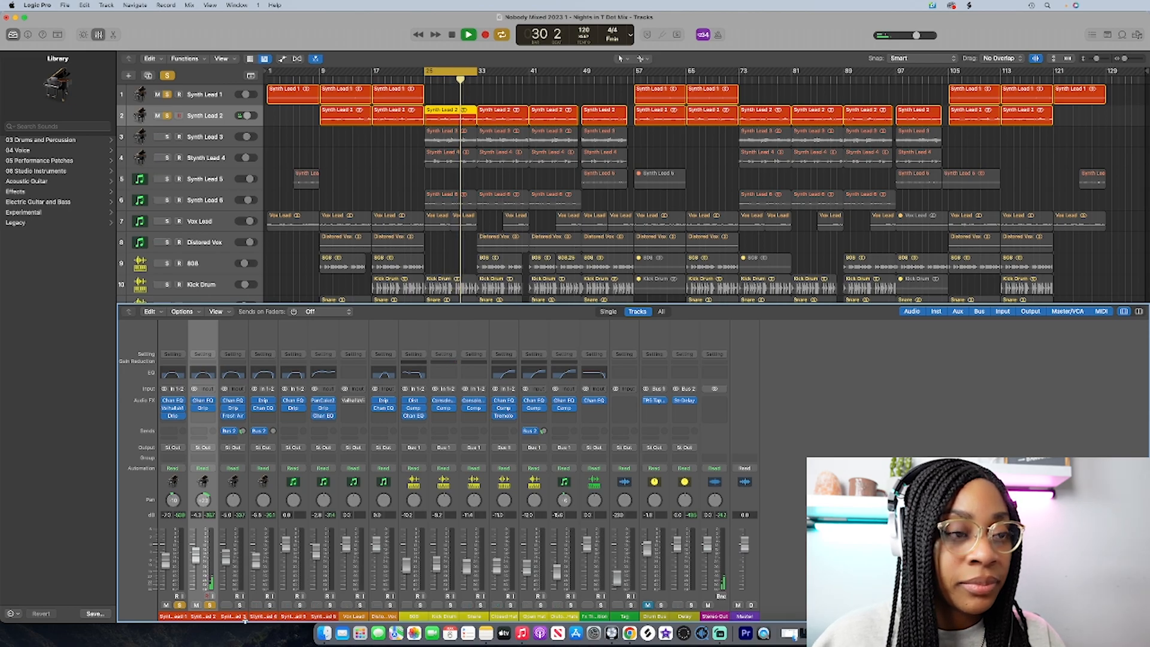
Step: Solo Synth Leads 3 and 4 to compare the layers, then unsolo Synth Lead 5 to leave only Synth Lead 6 soloed
{"action": "left_click", "coordinate": [239, 604]}
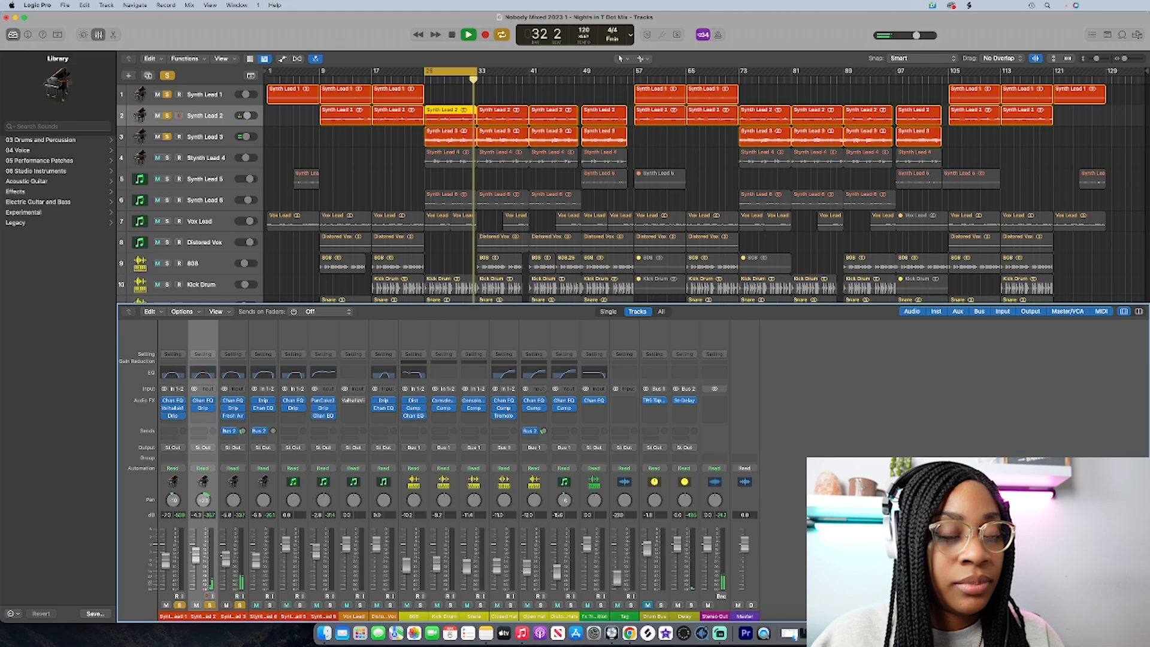
{"action": "left_click", "coordinate": [269, 605]}
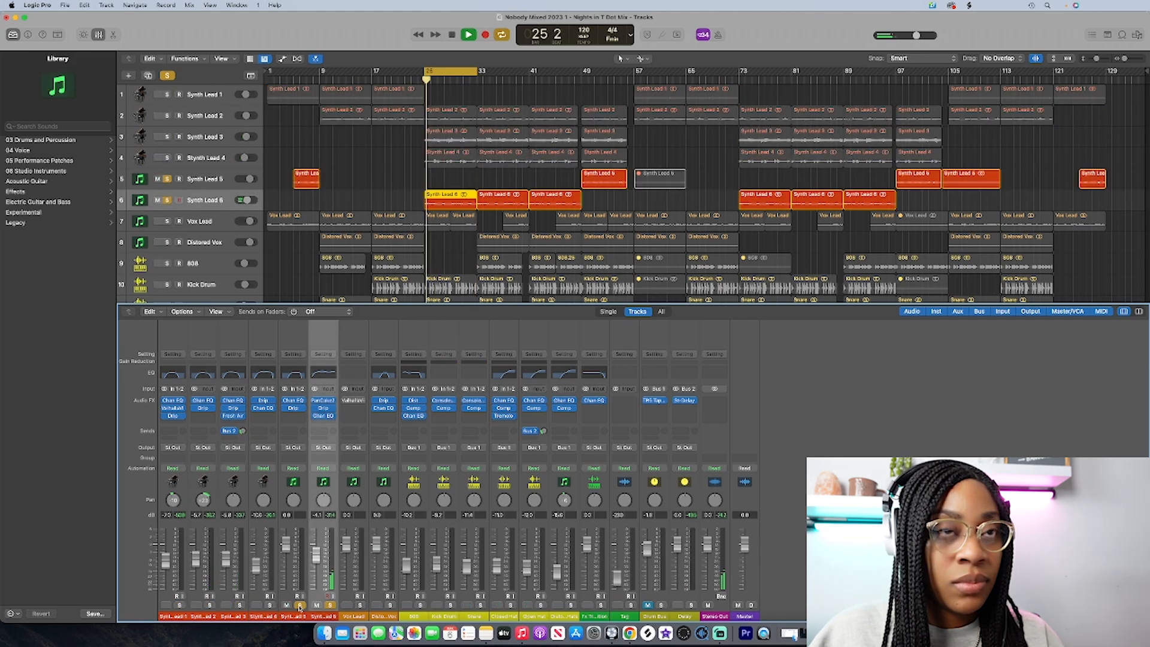
{"action": "left_click", "coordinate": [300, 606]}
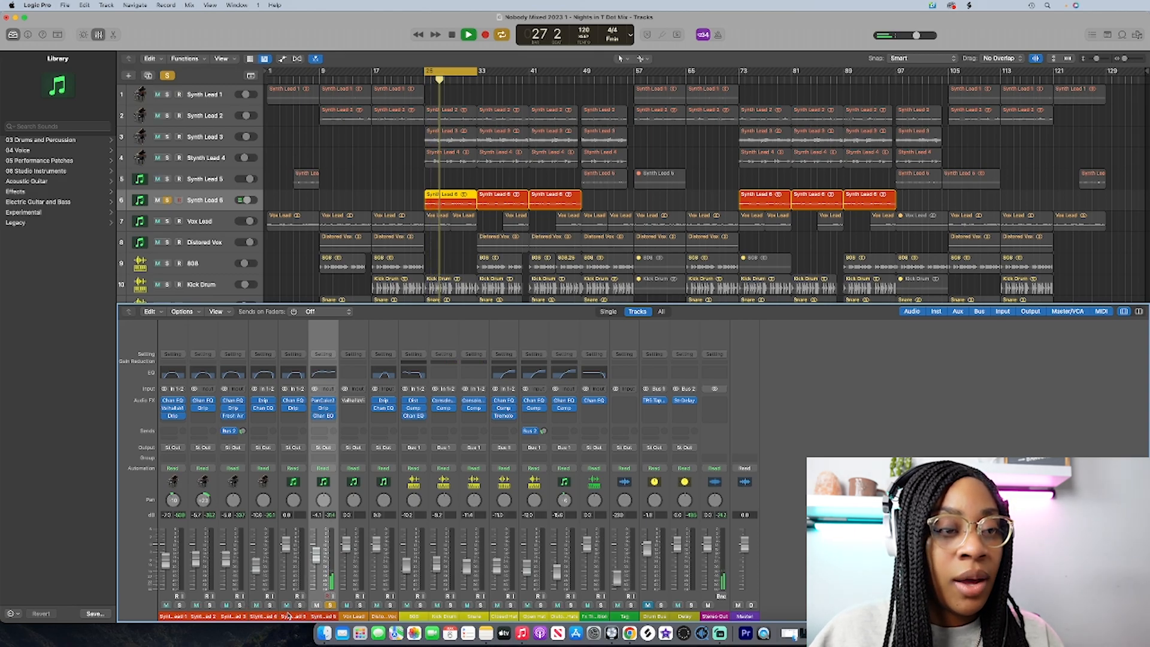
Step: Route the outputs of Synth Leads 1 to 4 and Synth Lead 6 to Bus 3 and name the new aux channel Melody Bus
{"action": "left_click", "coordinate": [260, 616]}
{"action": "left_click", "coordinate": [239, 616], "text": "shift"}
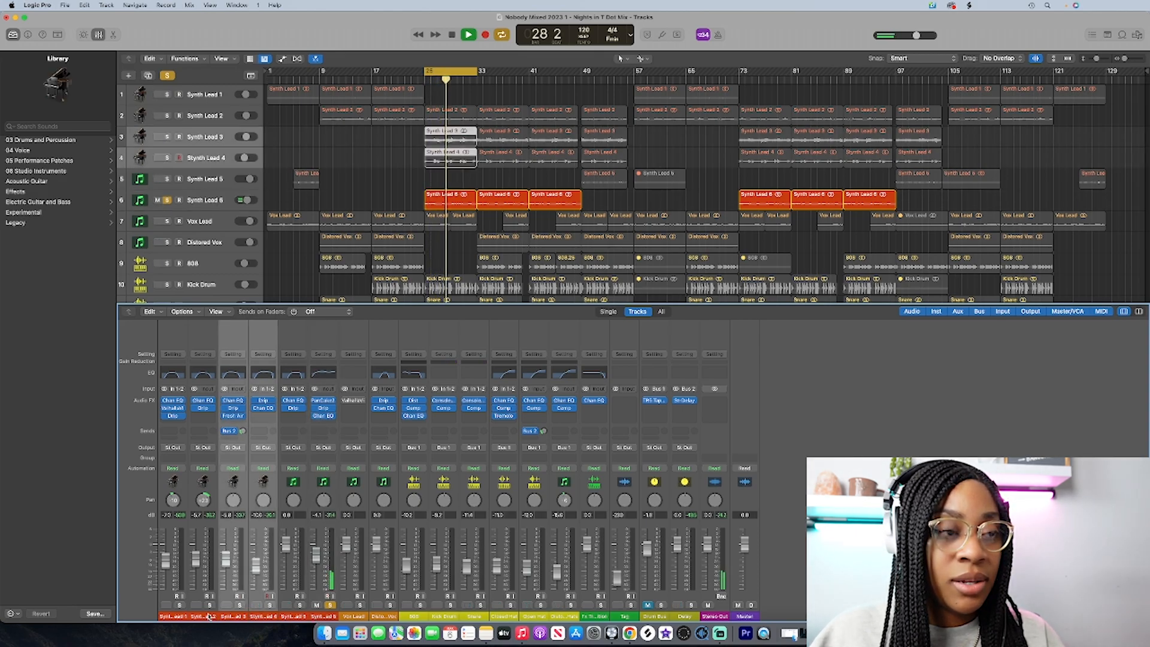
{"action": "left_click", "coordinate": [207, 616], "text": "shift"}
{"action": "left_click", "coordinate": [182, 615], "text": "shift"}
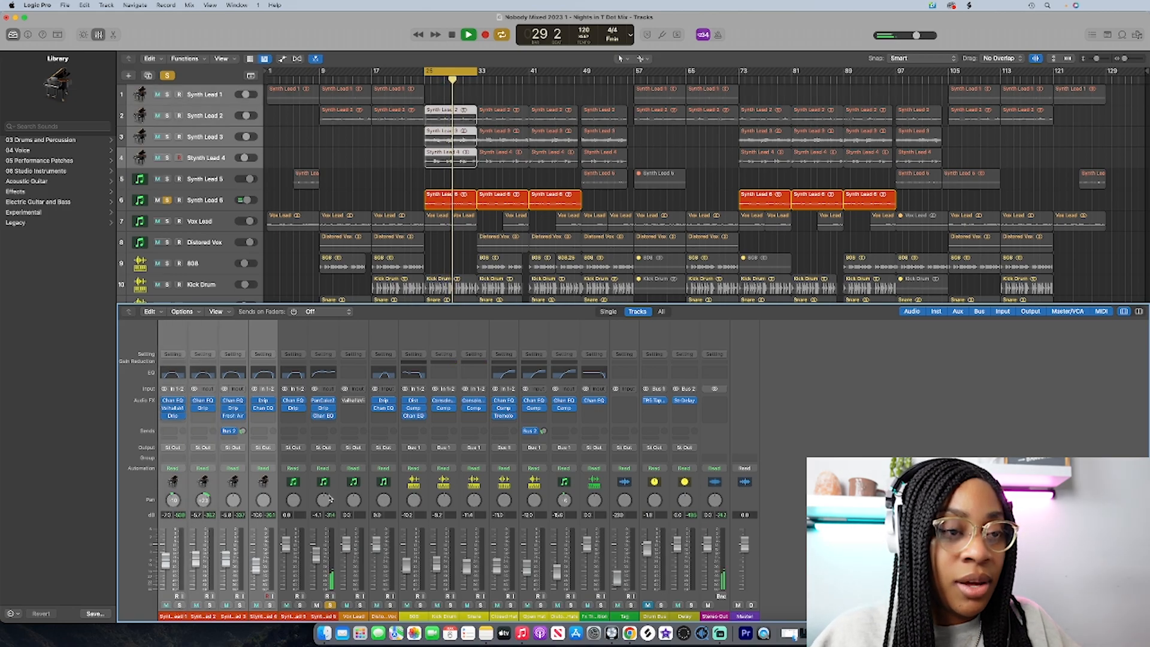
{"action": "left_click", "coordinate": [324, 616]}
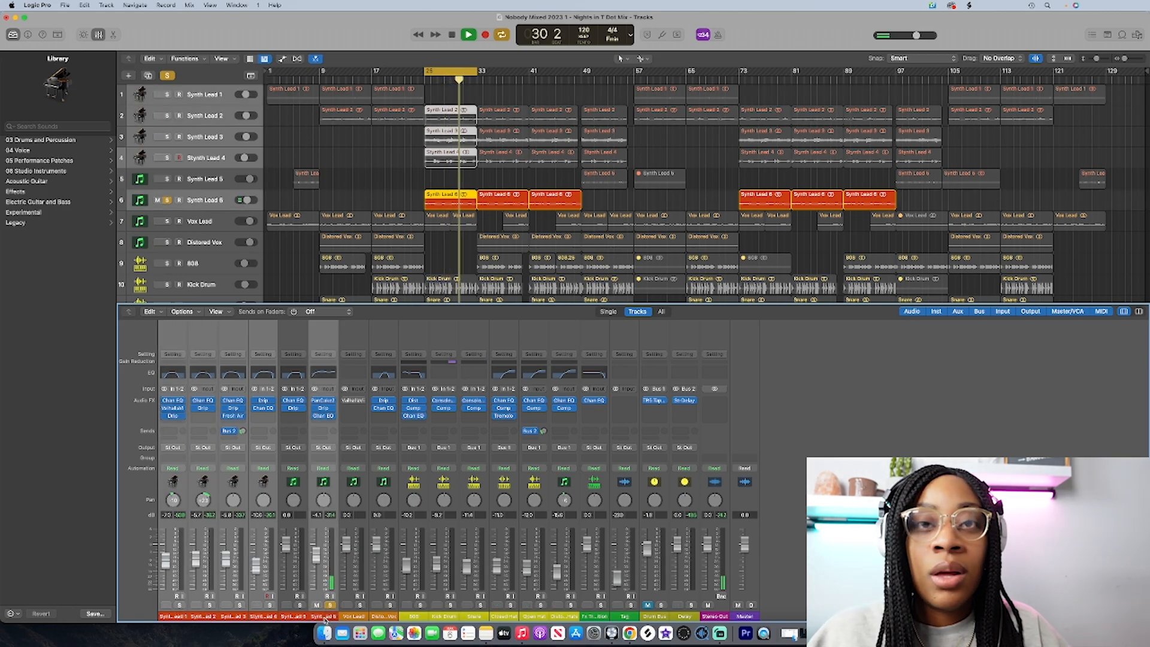
{"action": "left_click", "coordinate": [331, 451]}
{"action": "mouse_move", "coordinate": [335, 486]}
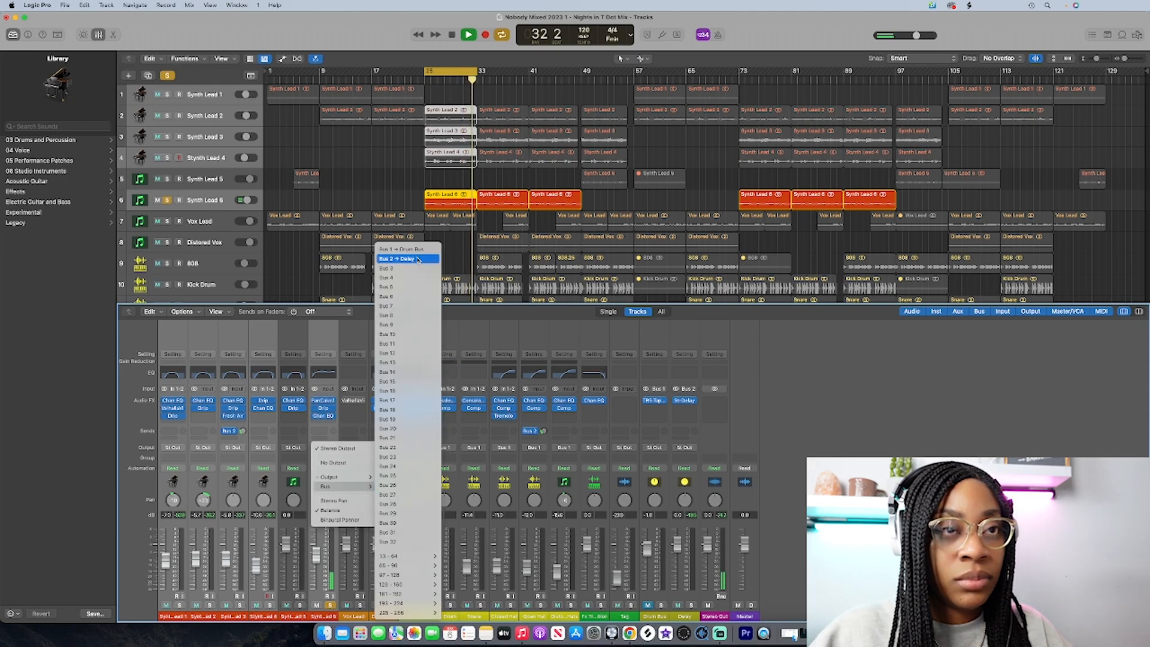
{"action": "left_click", "coordinate": [410, 268]}
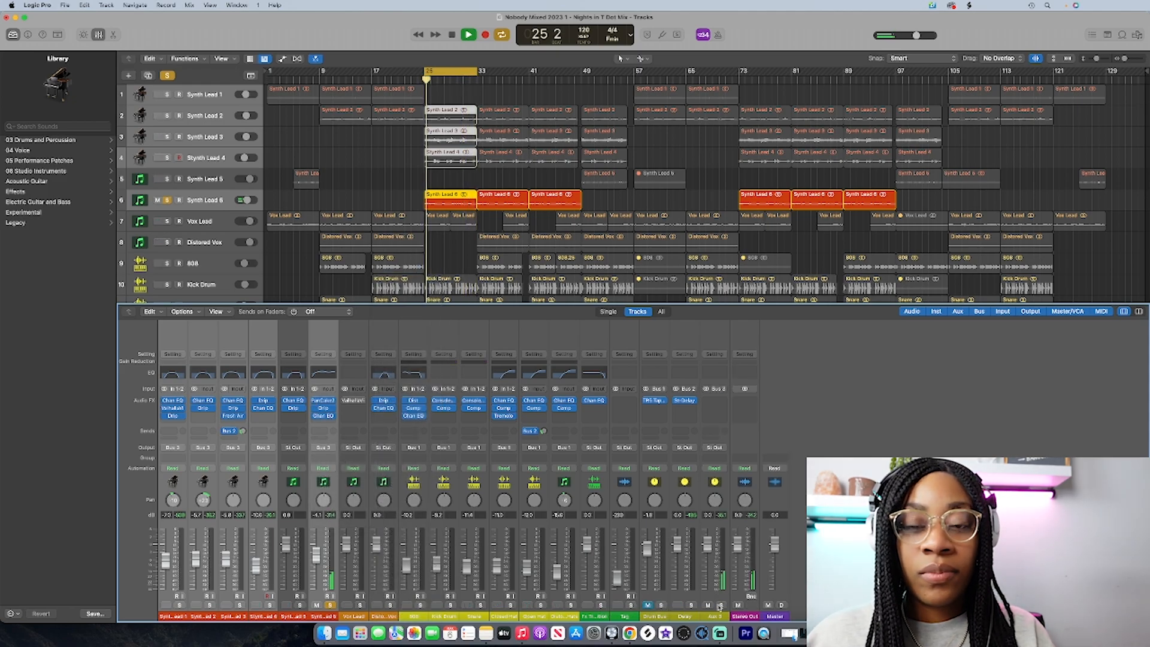
{"action": "left_click", "coordinate": [714, 616]}
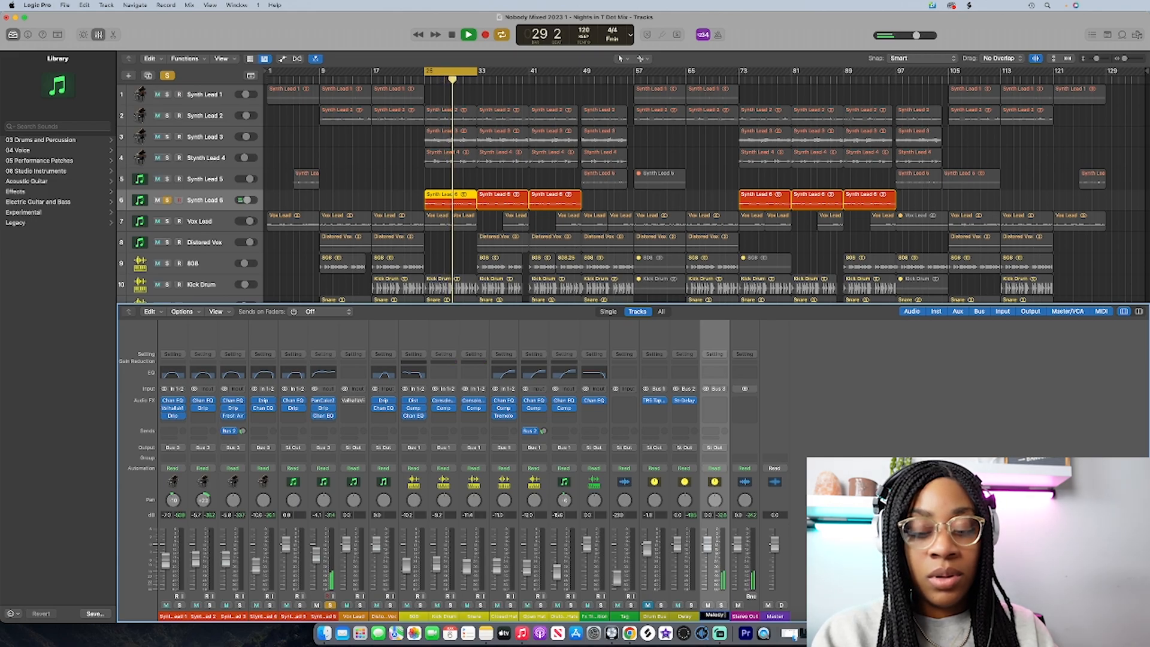
Step: Insert Softube's Saturation Knob on the Melody Bus with the Keep High type, and add a Chroma plug-in below it
{"action": "left_click", "coordinate": [715, 400]}
{"action": "mouse_move", "coordinate": [722, 612]}
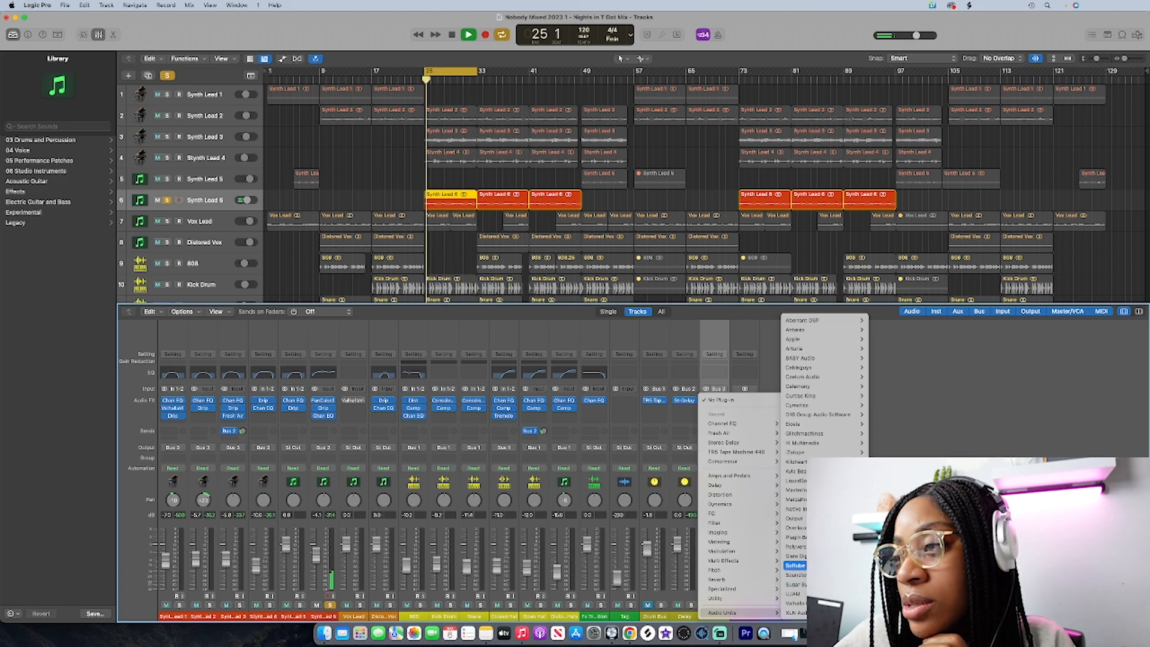
{"action": "left_click", "coordinate": [958, 569]}
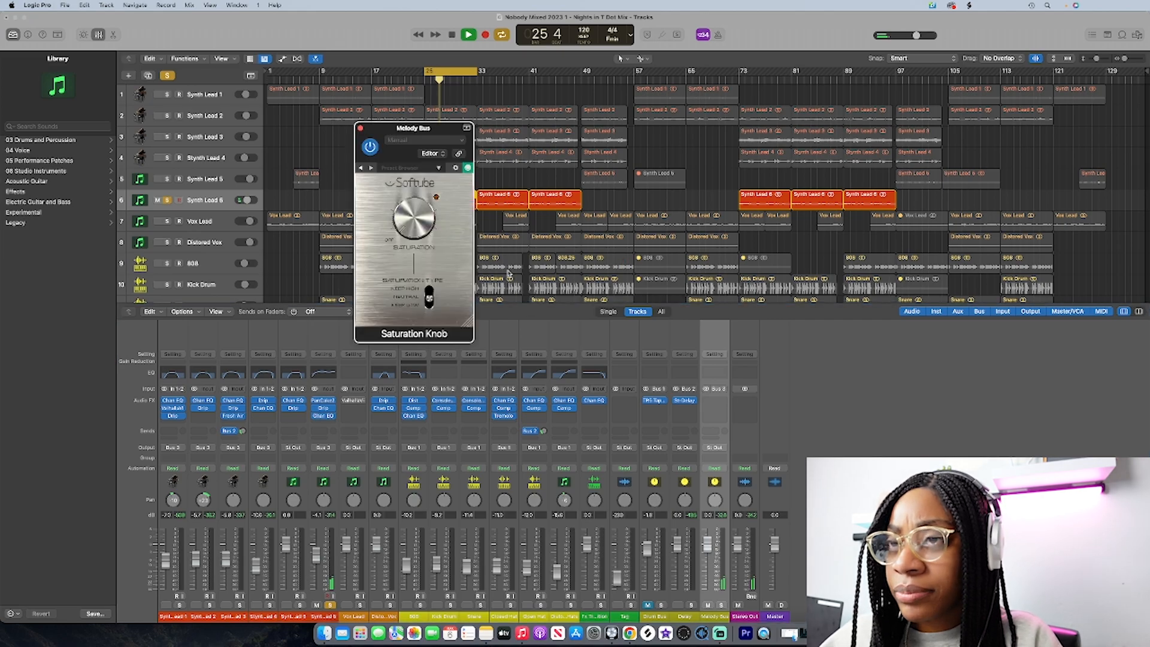
{"action": "left_click_drag", "start_coordinate": [427, 130], "coordinate": [722, 333]}
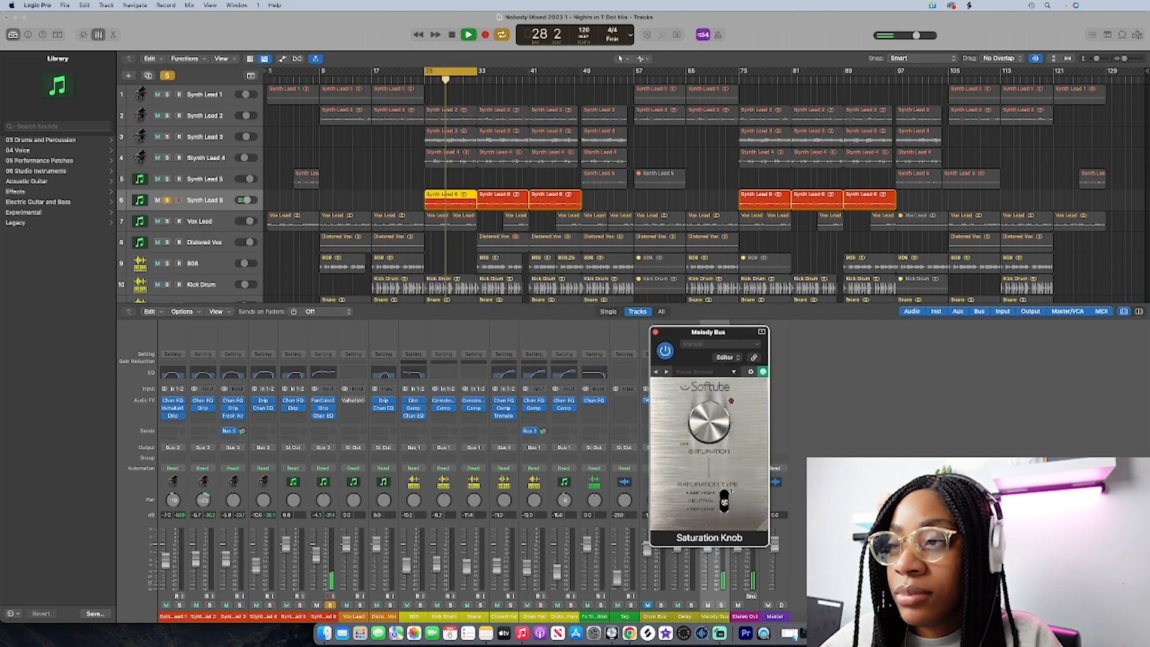
{"action": "left_click_drag", "start_coordinate": [700, 431], "coordinate": [696, 427]}
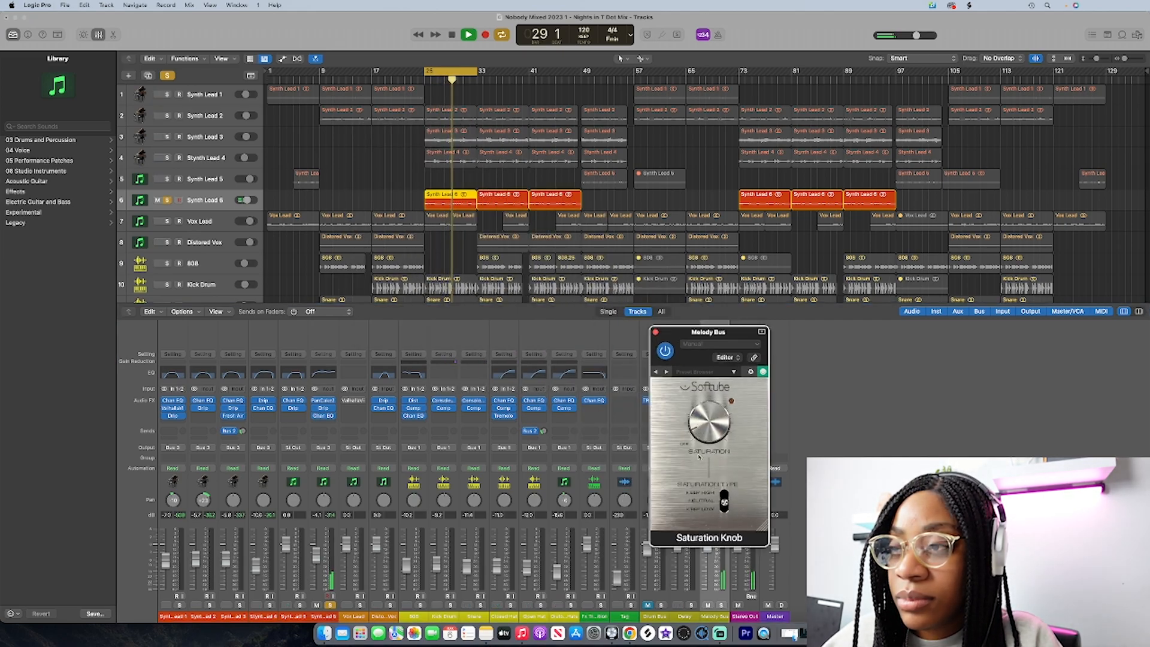
{"action": "left_click_drag", "start_coordinate": [725, 501], "coordinate": [724, 492]}
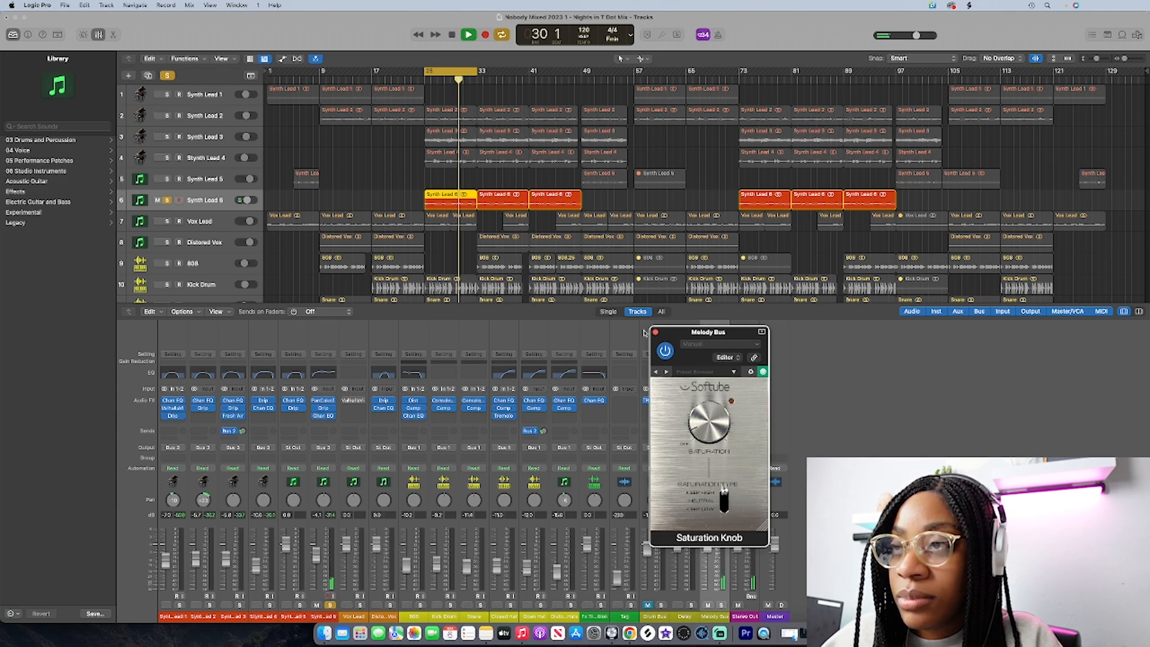
{"action": "left_click", "coordinate": [655, 332]}
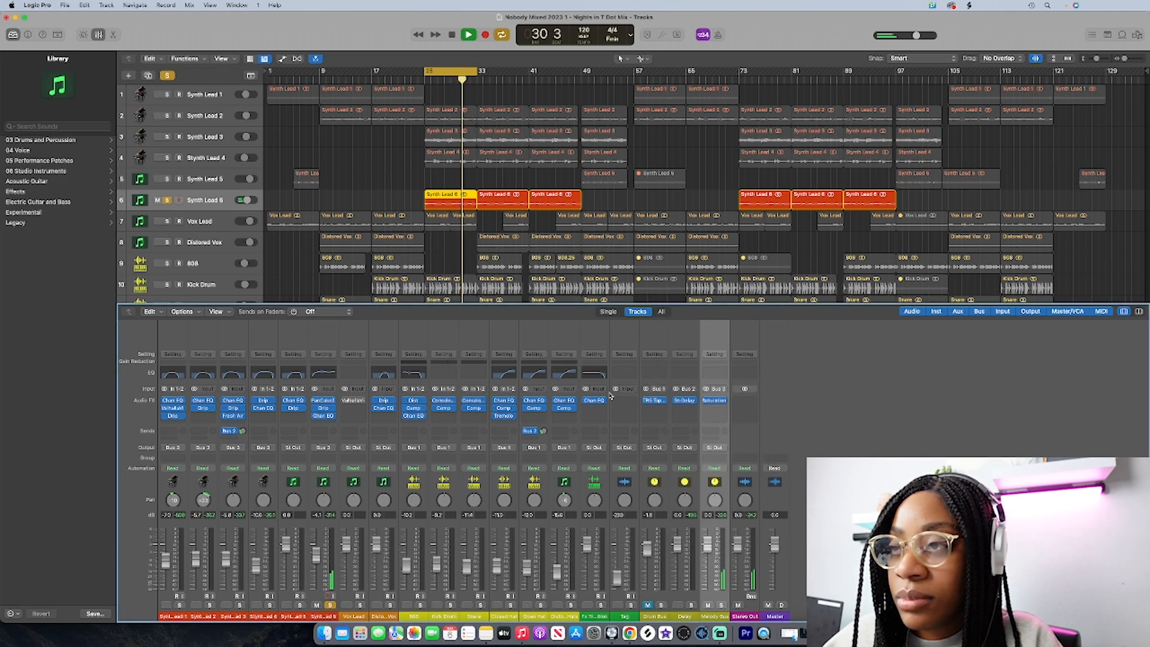
{"action": "left_click", "coordinate": [714, 401]}
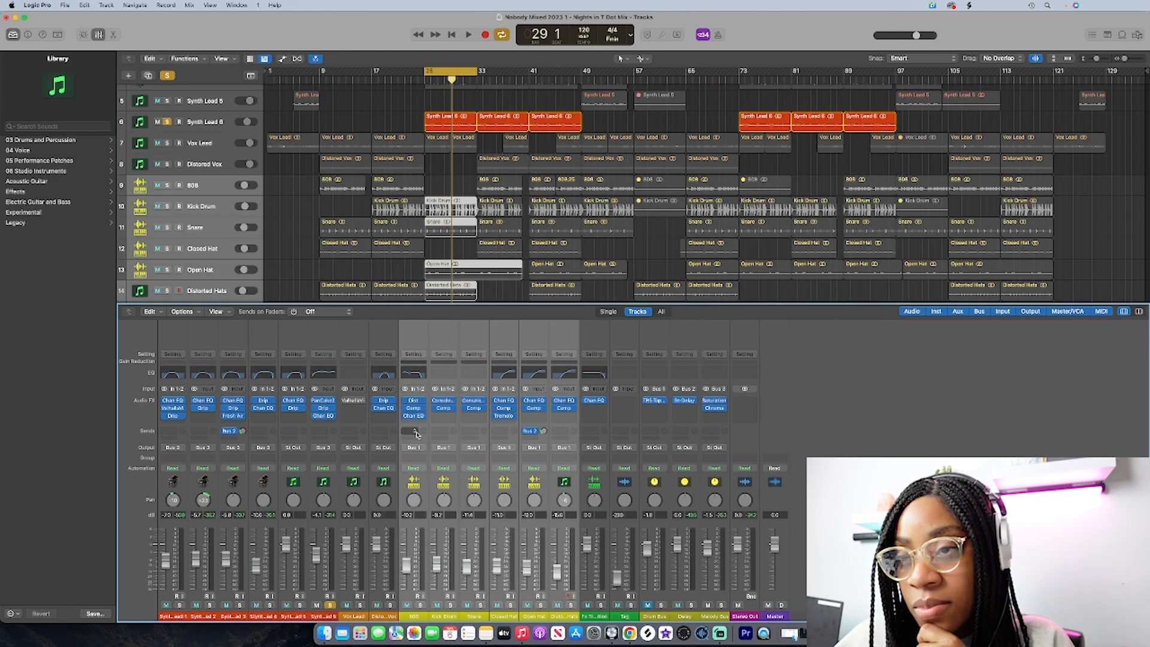
Step: Add Bus 4 sends to the 808 and drum tracks, feeding an aux named Plate with TR5 CSR Plate set to Classic Plate 1
{"action": "left_click", "coordinate": [416, 431]}
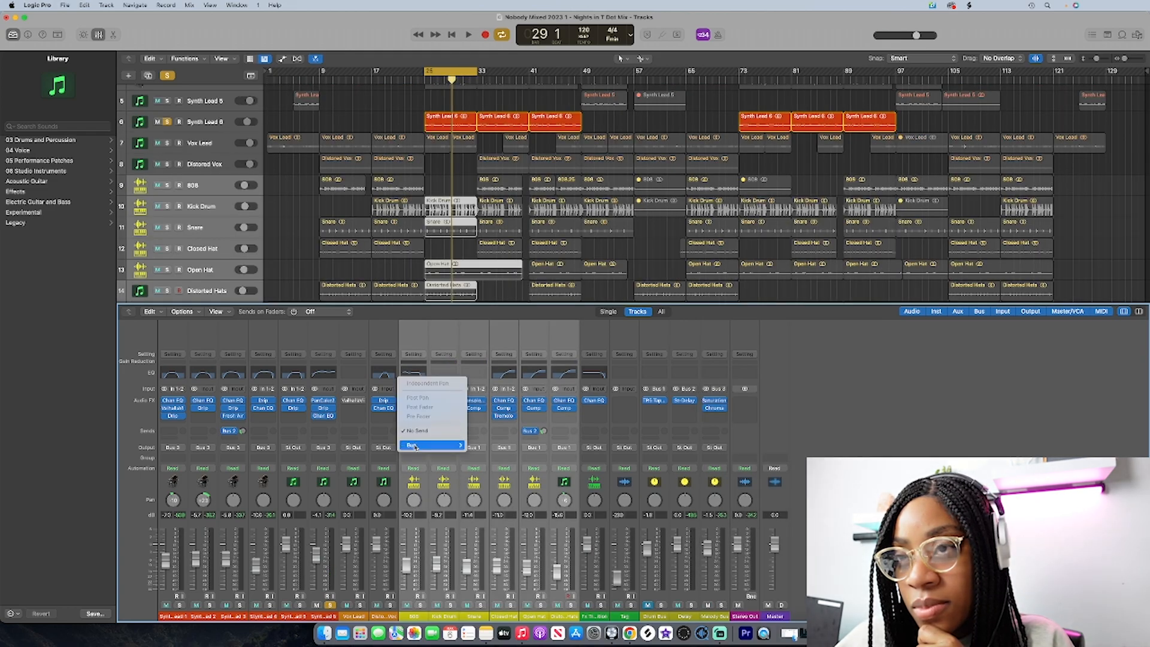
{"action": "mouse_move", "coordinate": [431, 445]}
{"action": "left_click", "coordinate": [501, 278]}
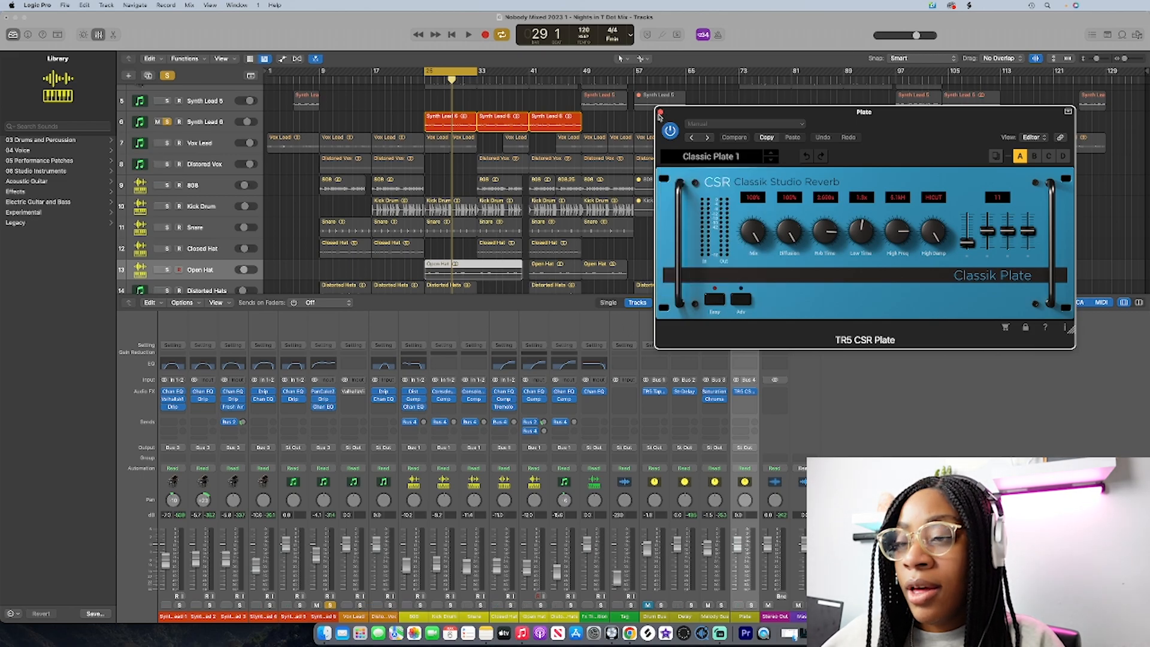
{"action": "left_click", "coordinate": [660, 112]}
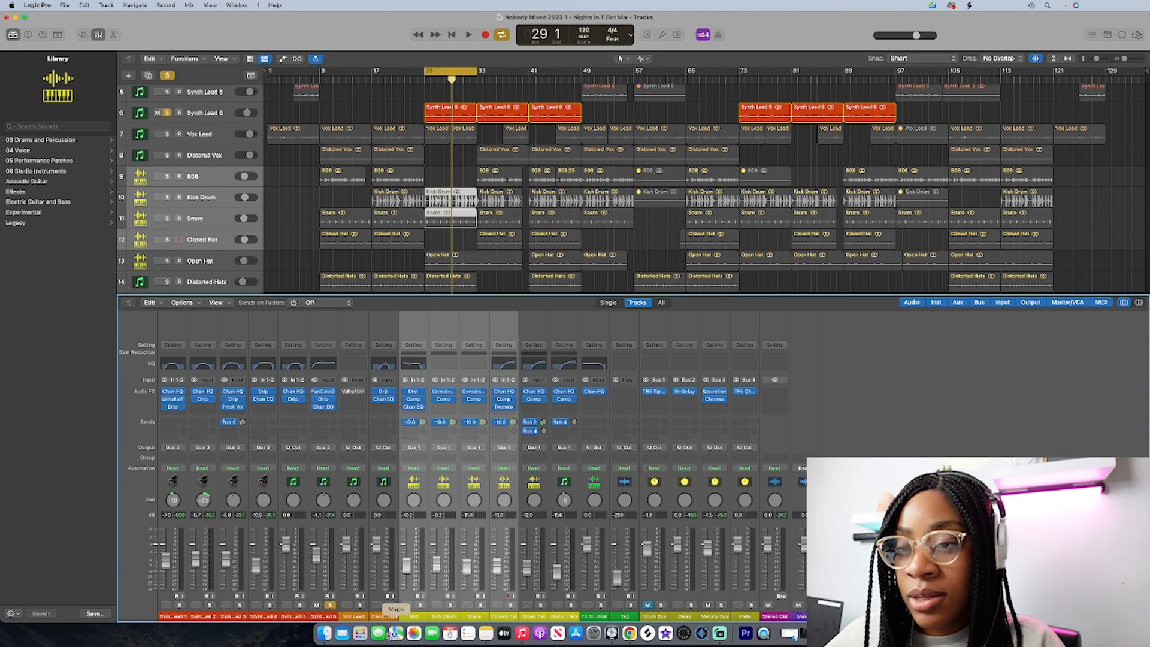
Step: Solo the 808 and drum tracks, including Open Hat and Distorted Hats, and adjust their Bus 4 plate send levels during playback
{"action": "left_click", "coordinate": [421, 604]}
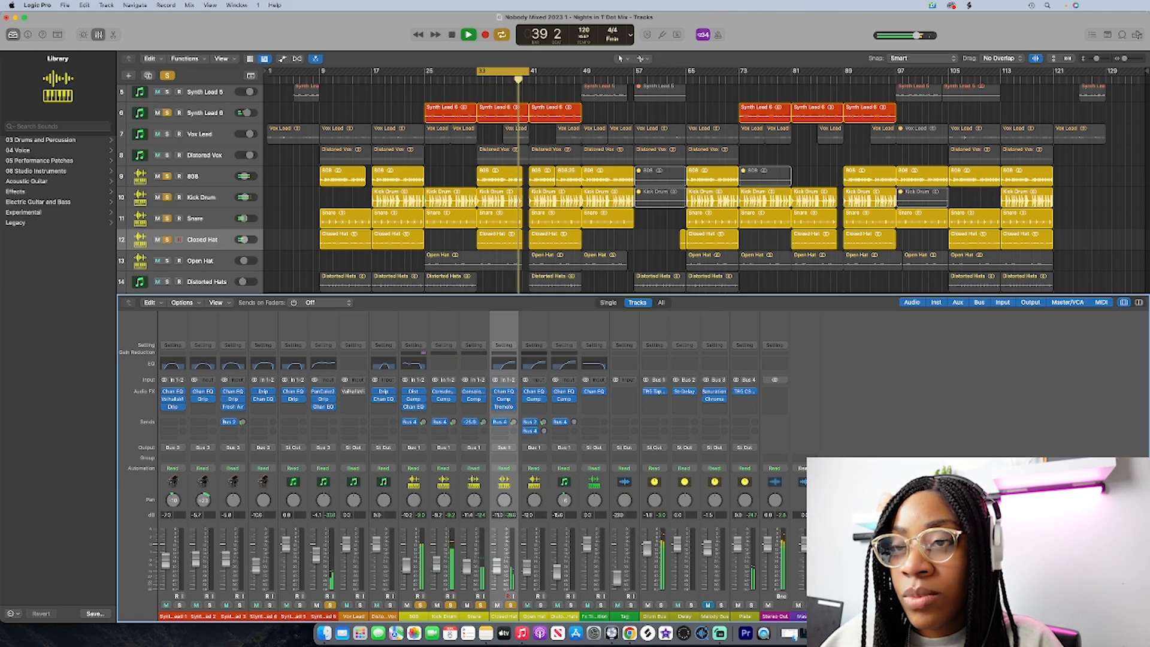
{"action": "mouse_move", "coordinate": [423, 422]}
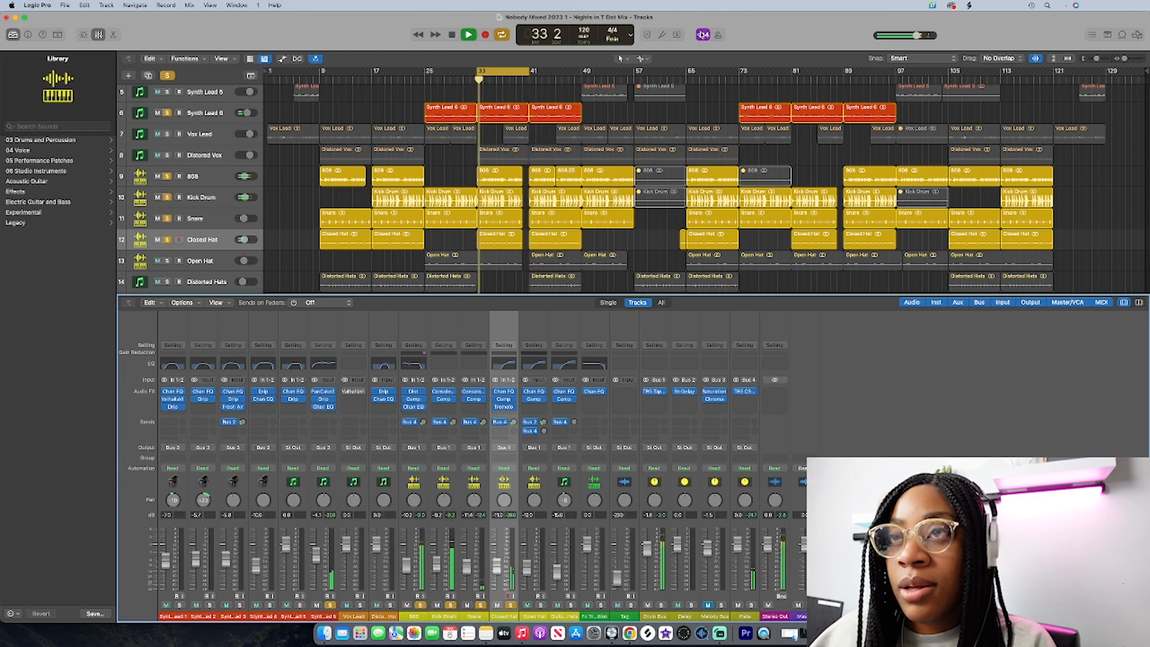
{"action": "key", "text": "space"}
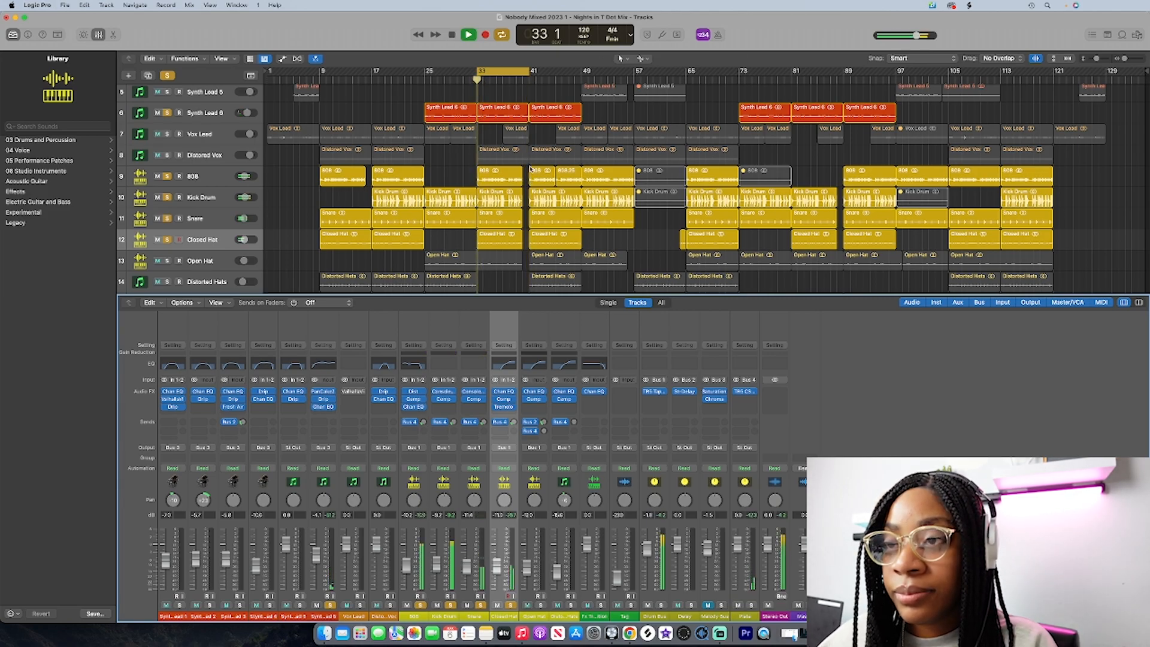
{"action": "mouse_move", "coordinate": [544, 431]}
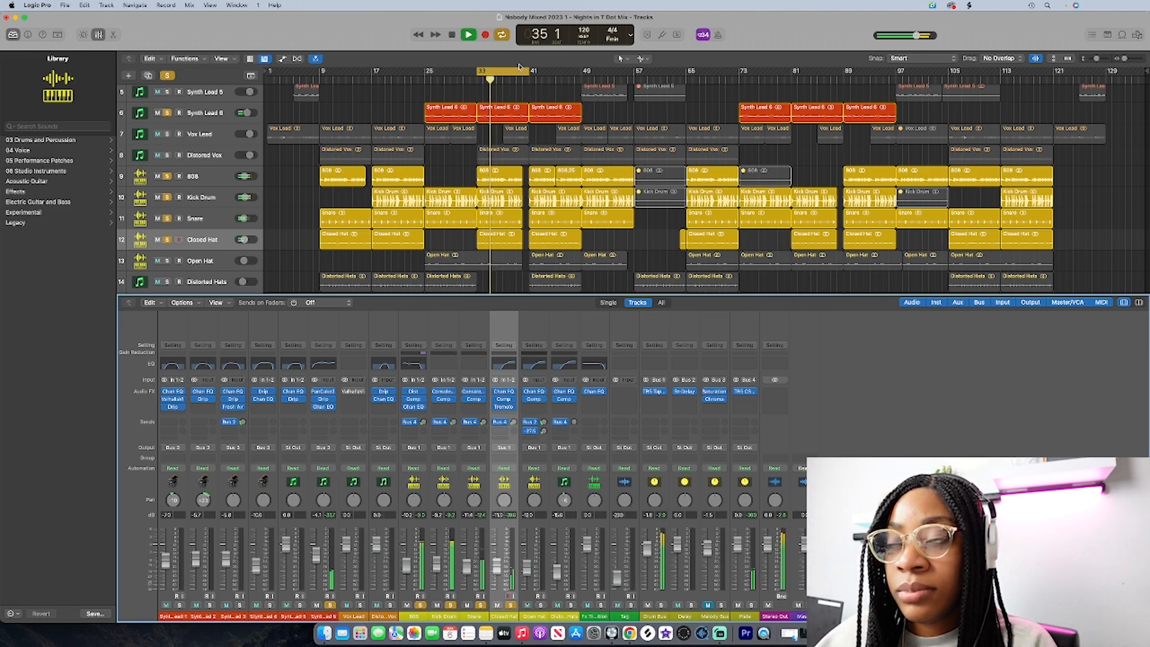
{"action": "left_click", "coordinate": [528, 605]}
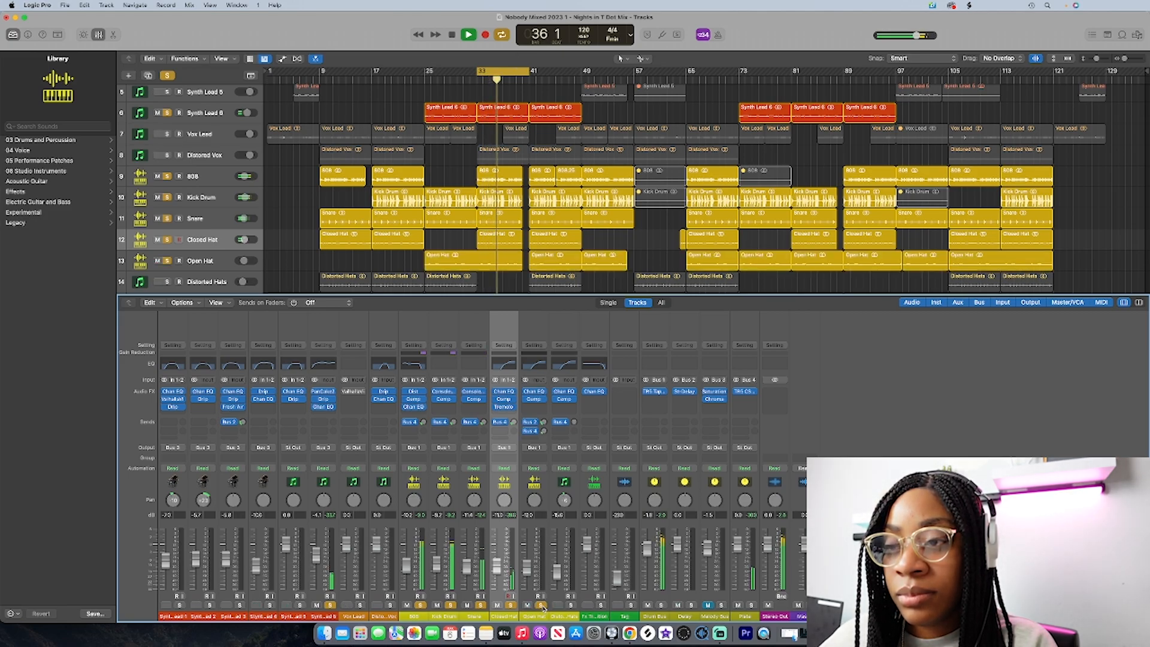
{"action": "left_click", "coordinate": [557, 605]}
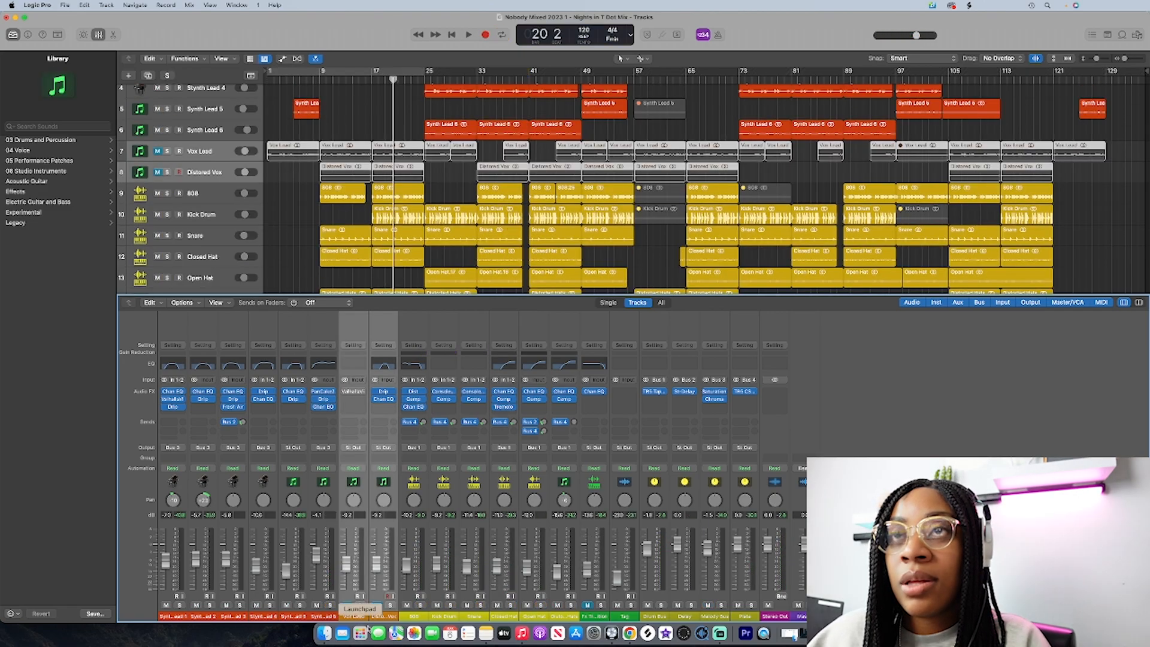
Step: Cycle bars 9 to 25 with Vox Lead and Distored Vox unmuted and soloed, and lower both faders to -11.0 dB during playback
{"action": "left_click_drag", "start_coordinate": [323, 73], "coordinate": [424, 79]}
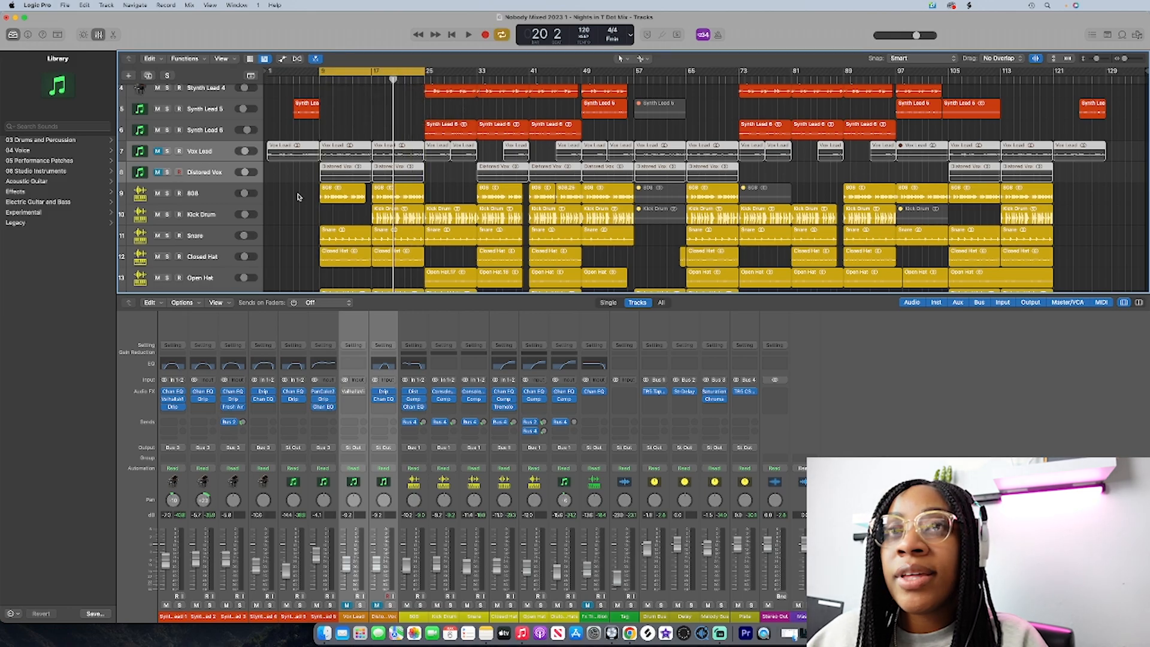
{"action": "left_click", "coordinate": [236, 155]}
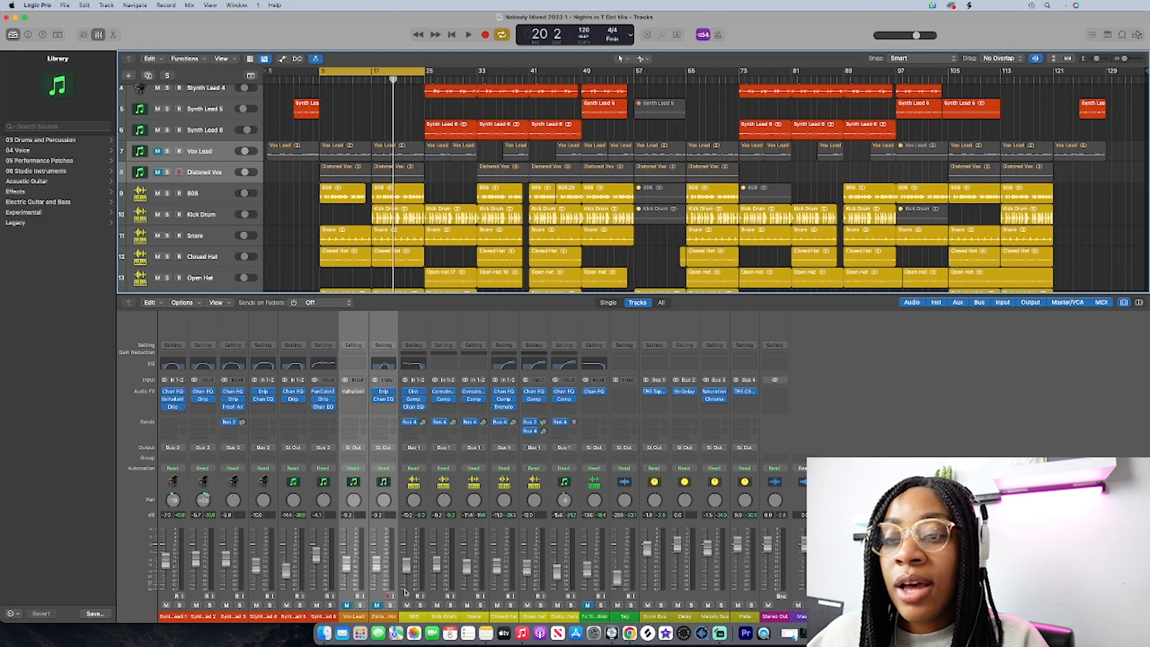
{"action": "left_click", "coordinate": [360, 606]}
{"action": "left_click", "coordinate": [390, 606]}
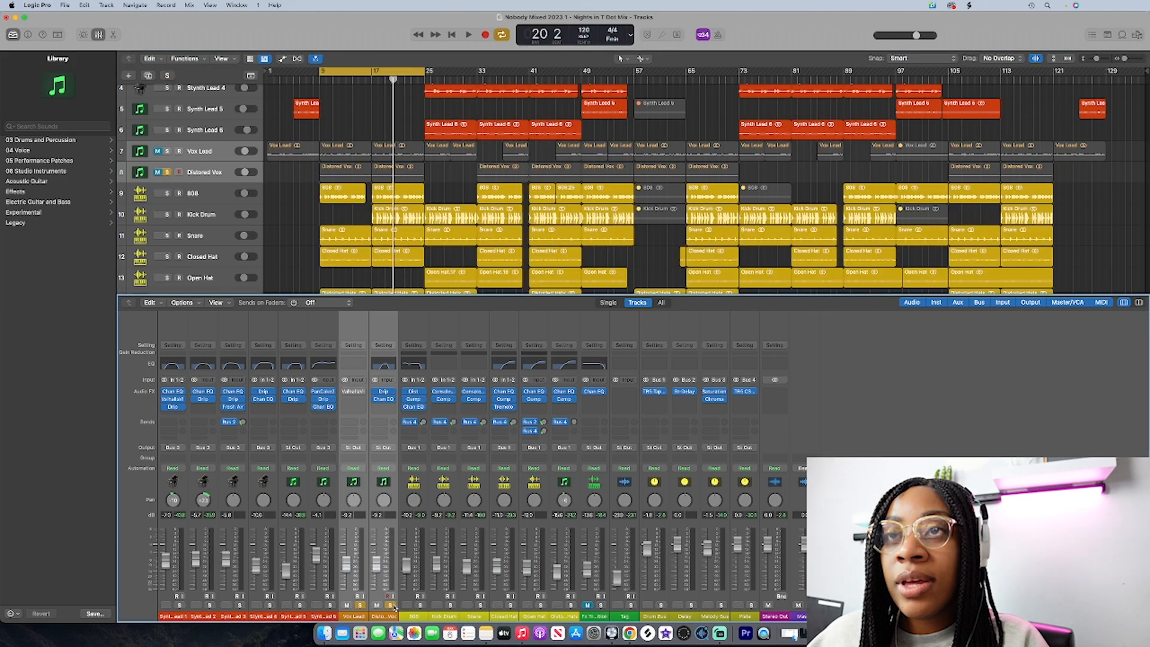
{"action": "left_click", "coordinate": [378, 606]}
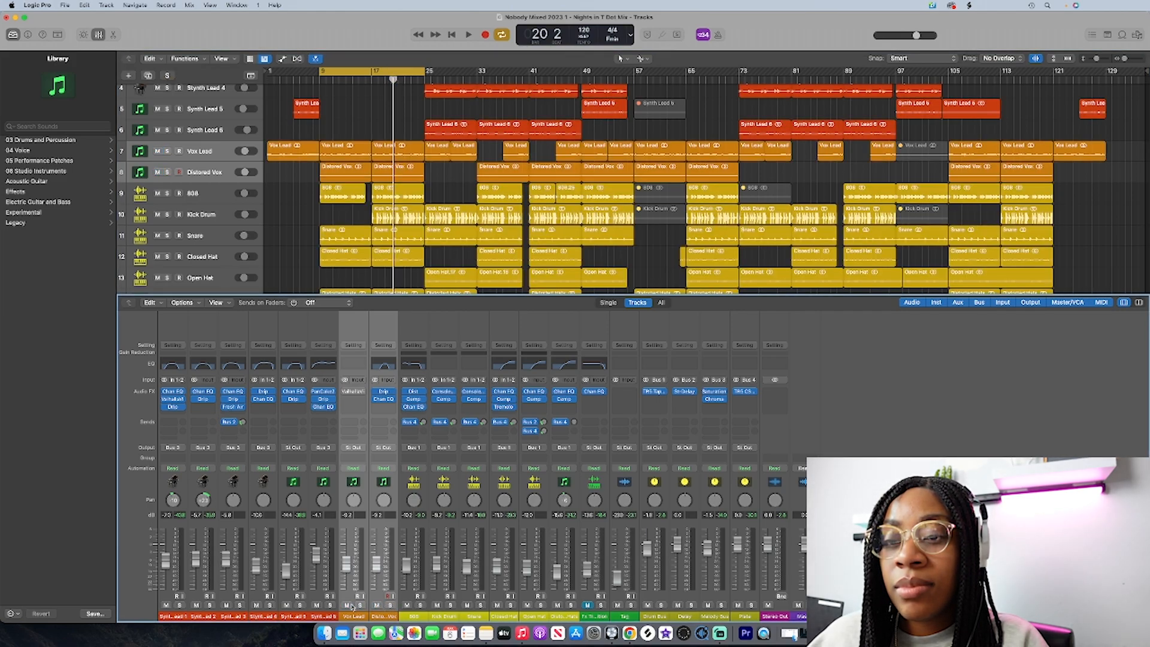
{"action": "left_click", "coordinate": [361, 605]}
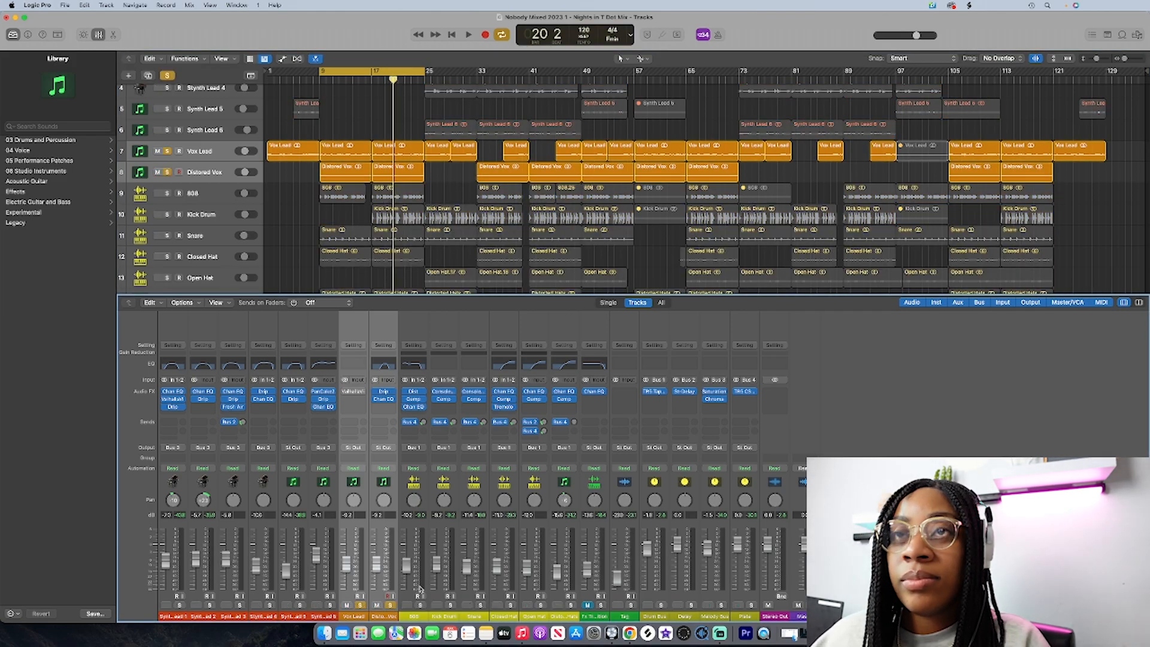
{"action": "key", "text": "space"}
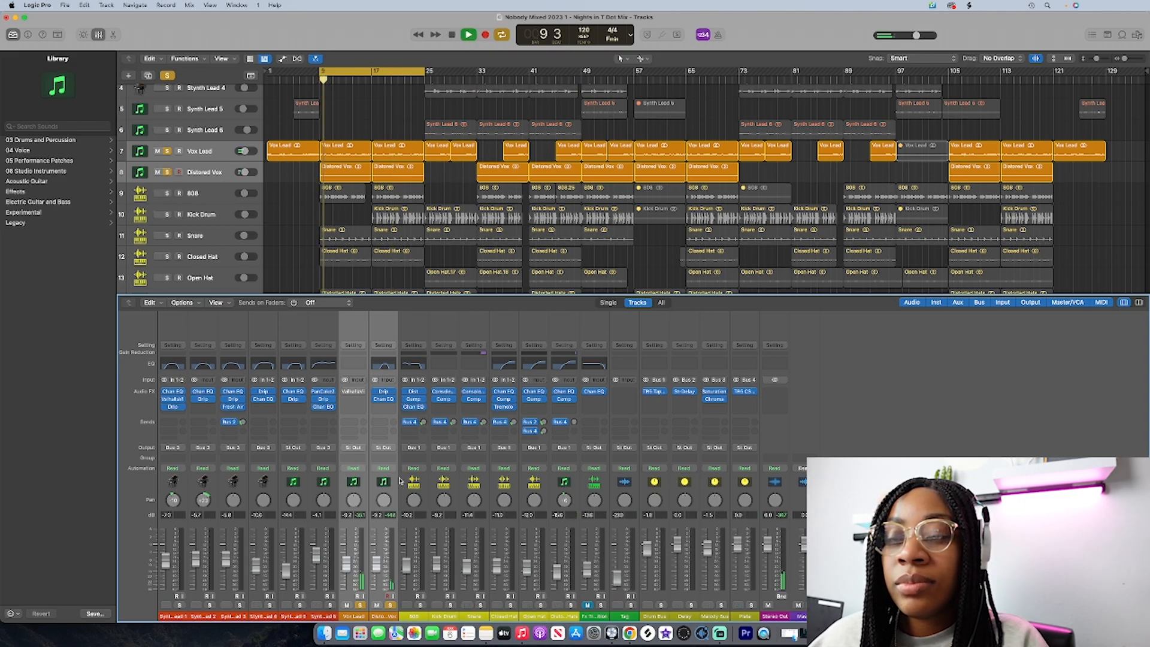
{"action": "left_click_drag", "start_coordinate": [373, 571], "coordinate": [373, 573]}
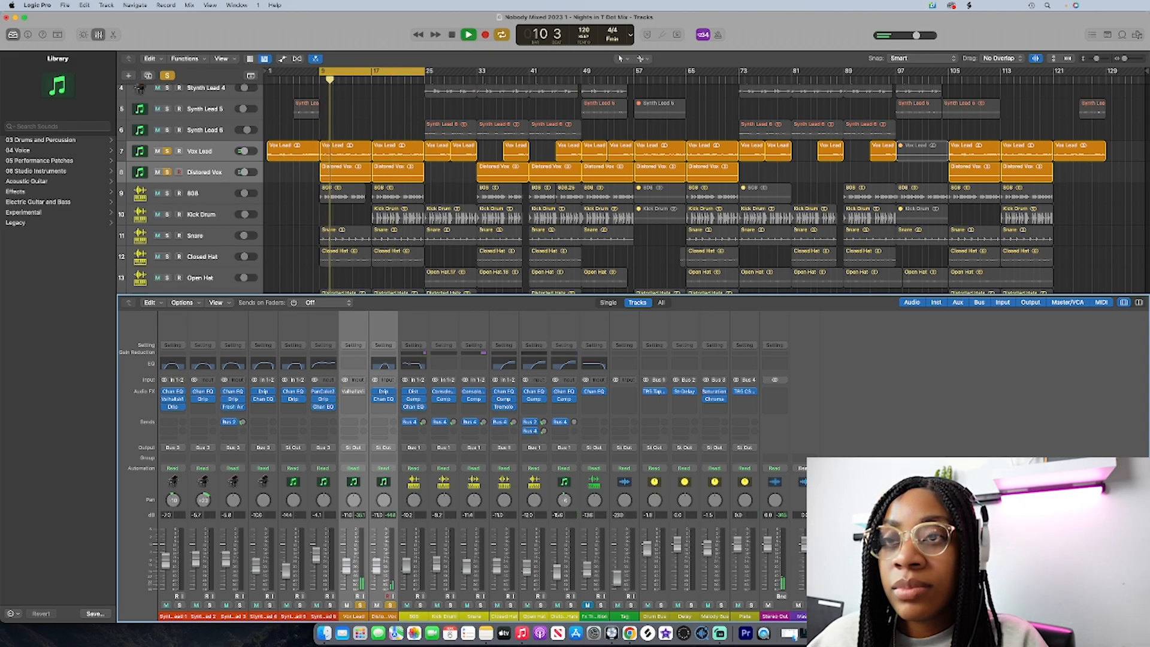
Step: Add a Channel EQ to Vox Lead with a 144 Hz low cut, +2.5 dB at 468 Hz and 2380 Hz, and a 9050 Hz high cut
{"action": "left_click", "coordinate": [364, 365]}
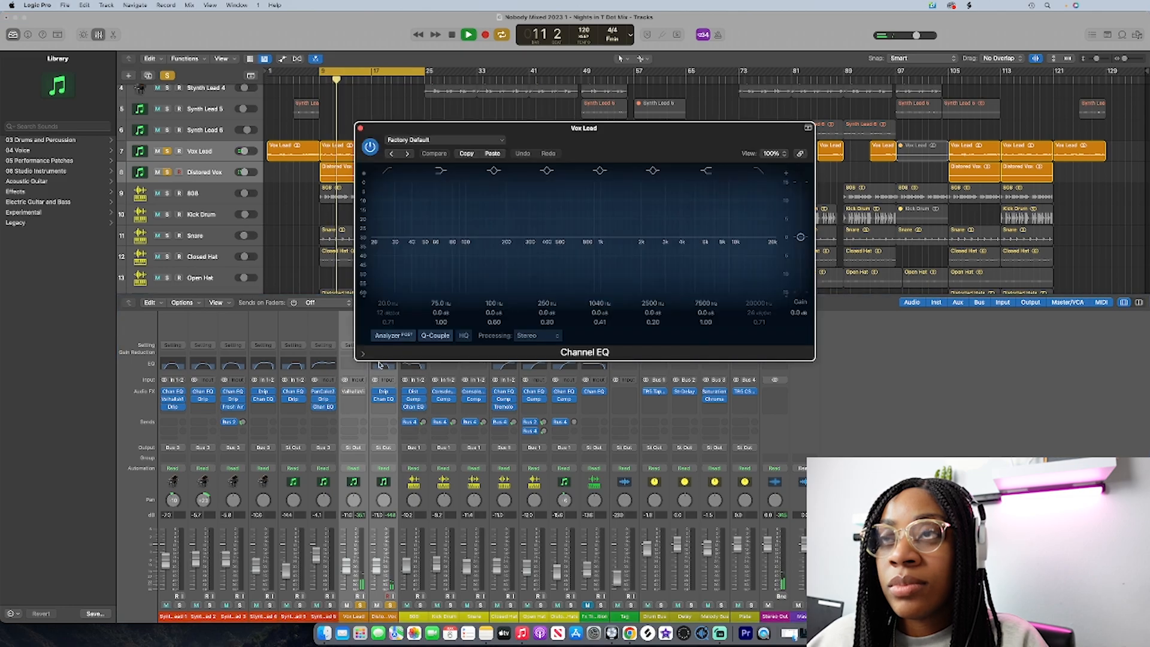
{"action": "left_click_drag", "start_coordinate": [581, 129], "coordinate": [757, 146]}
{"action": "left_click_drag", "start_coordinate": [557, 257], "coordinate": [622, 255]}
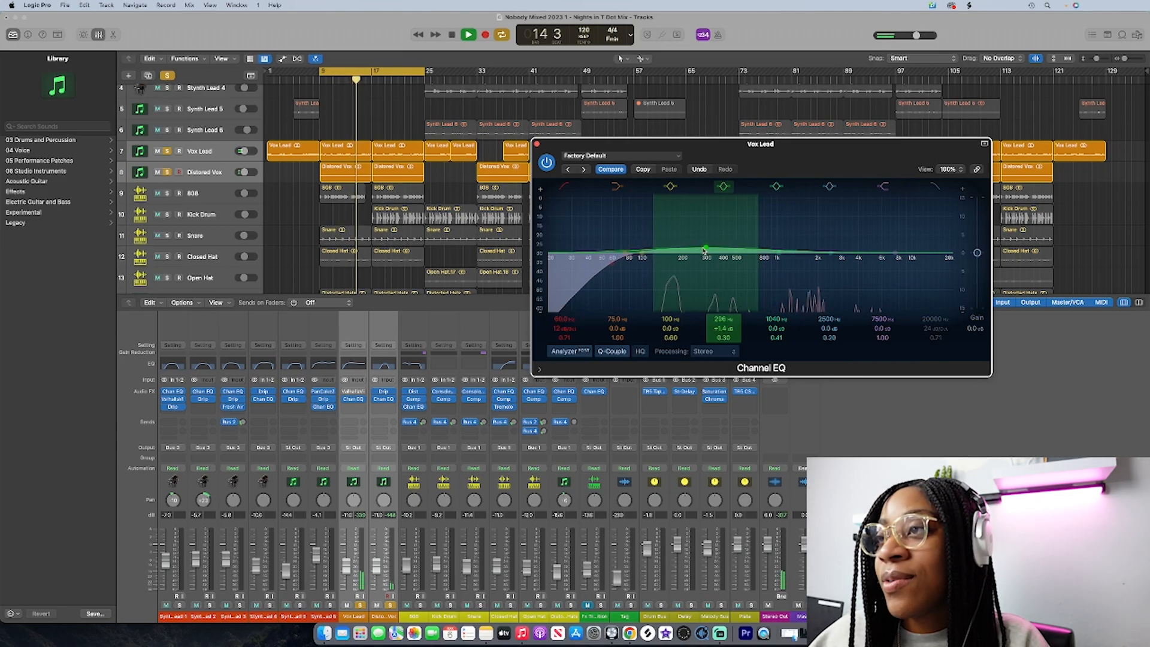
{"action": "left_click_drag", "start_coordinate": [776, 253], "coordinate": [804, 247]}
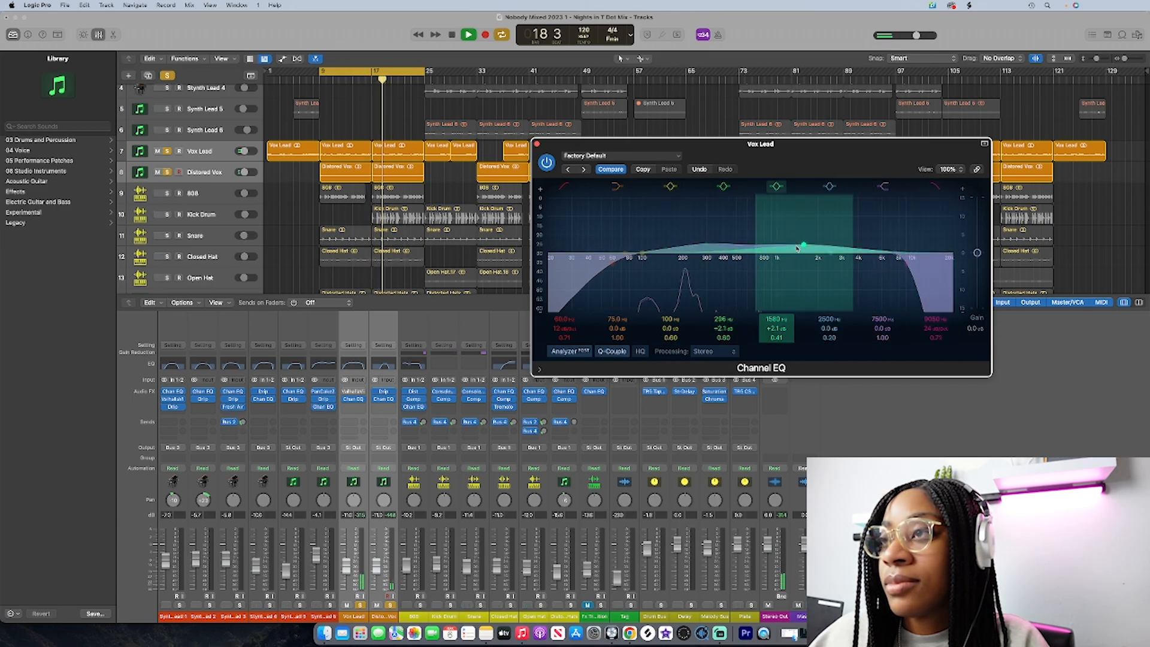
{"action": "left_click_drag", "start_coordinate": [756, 245], "coordinate": [827, 245]}
{"action": "left_click_drag", "start_coordinate": [712, 248], "coordinate": [738, 247]}
{"action": "left_click_drag", "start_coordinate": [612, 260], "coordinate": [663, 260]}
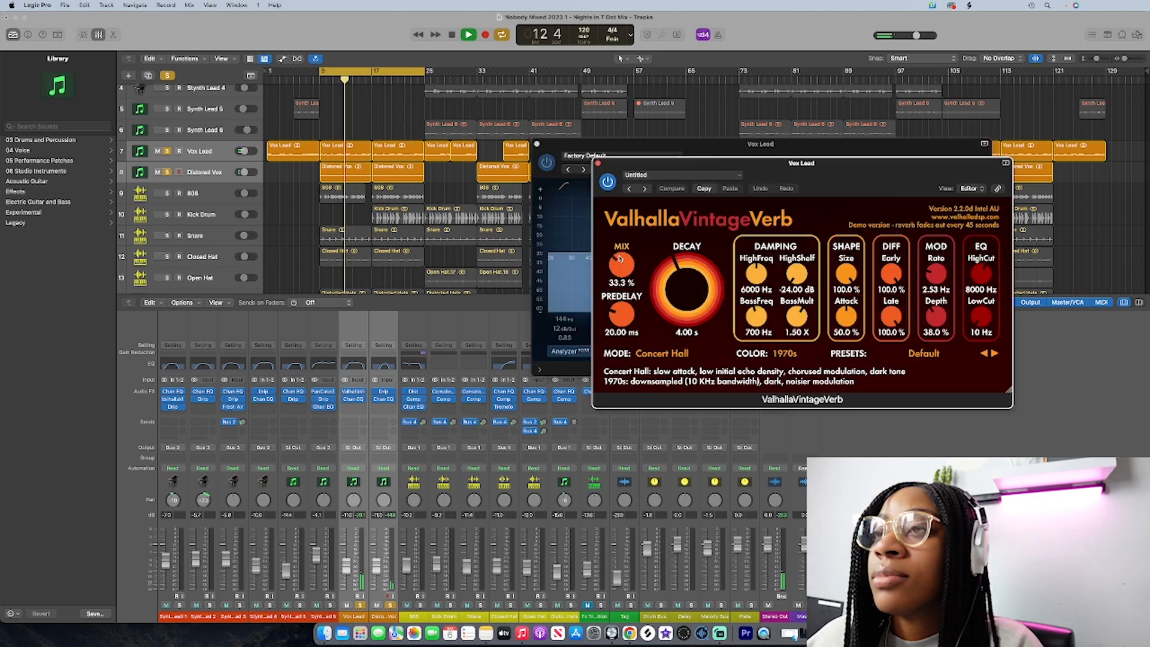
Step: Set the ValhallaVintageVerb mix on Vox Lead to 24.4% and close the plug-in
{"action": "left_click_drag", "start_coordinate": [615, 265], "coordinate": [615, 267]}
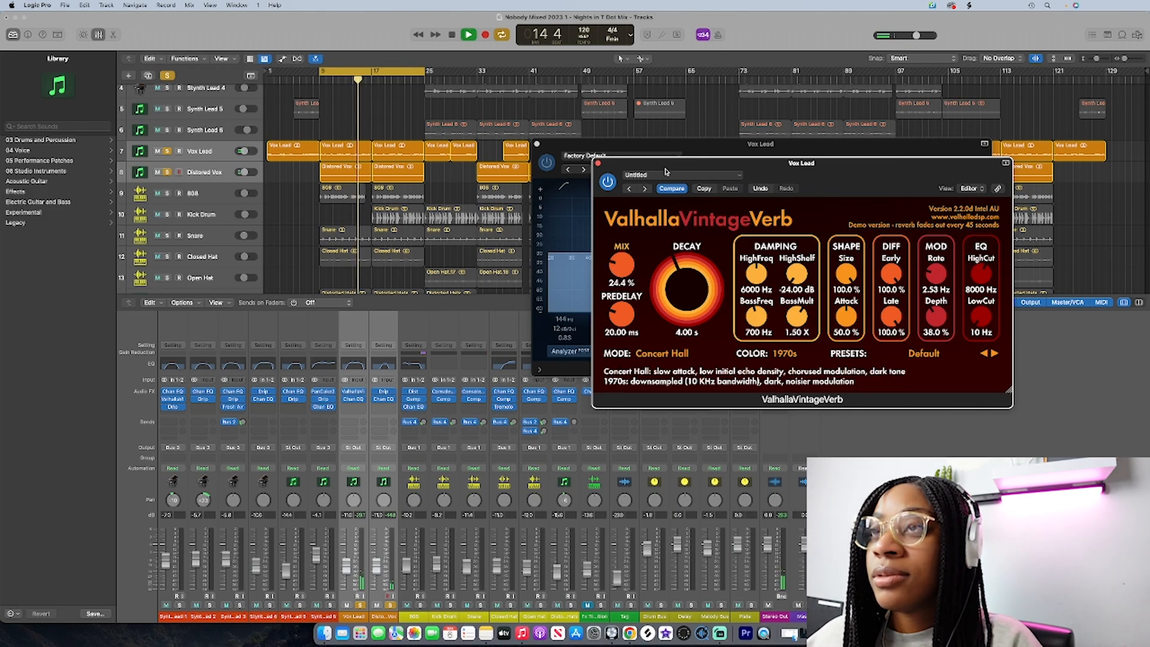
{"action": "left_click", "coordinate": [599, 164]}
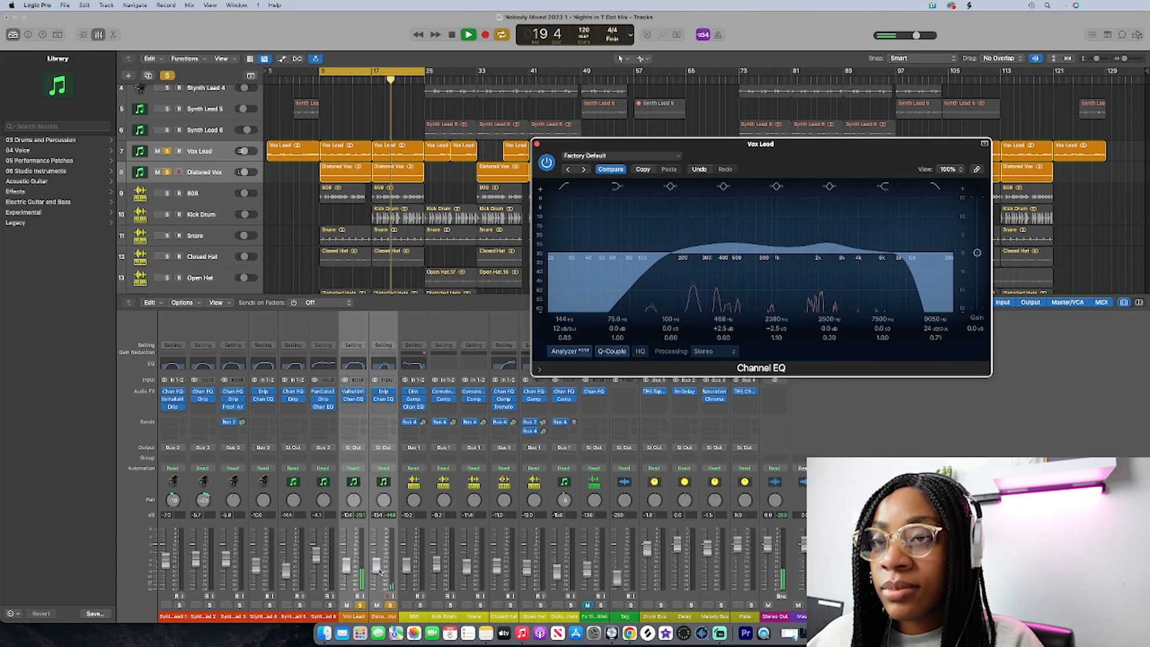
Step: Close the Vox Lead Channel EQ and solo 808, Kick Drum, Snare, Closed Hat, Open Hat and Distorted Hats alongside the vox tracks during playback
{"action": "left_click", "coordinate": [380, 572]}
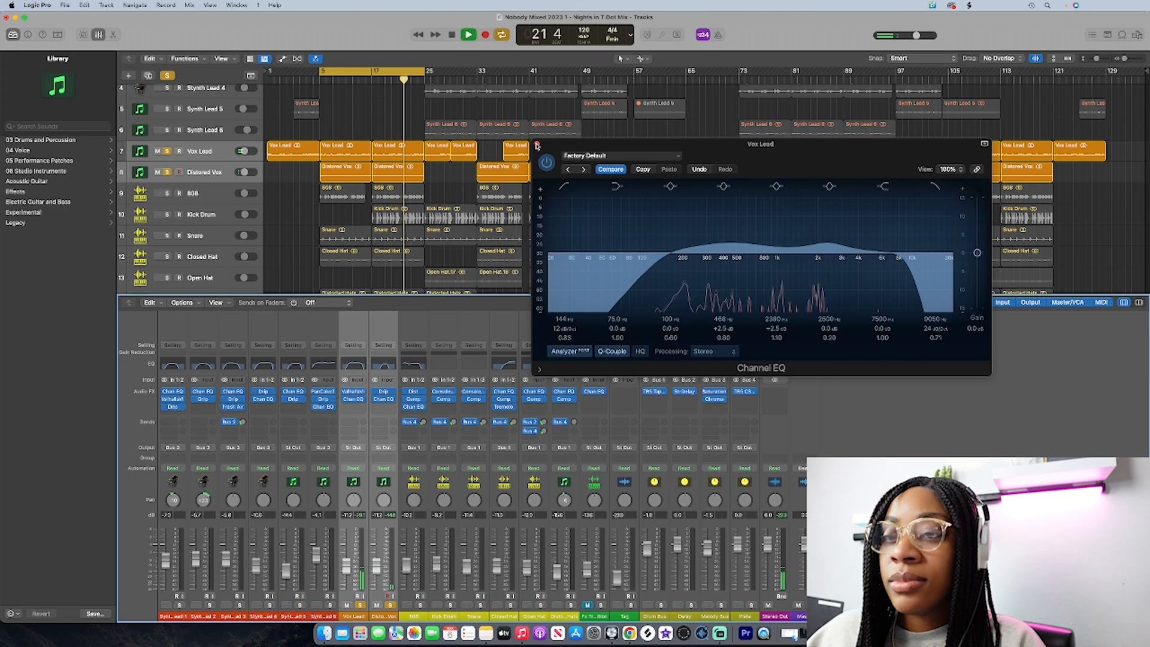
{"action": "left_click", "coordinate": [537, 145]}
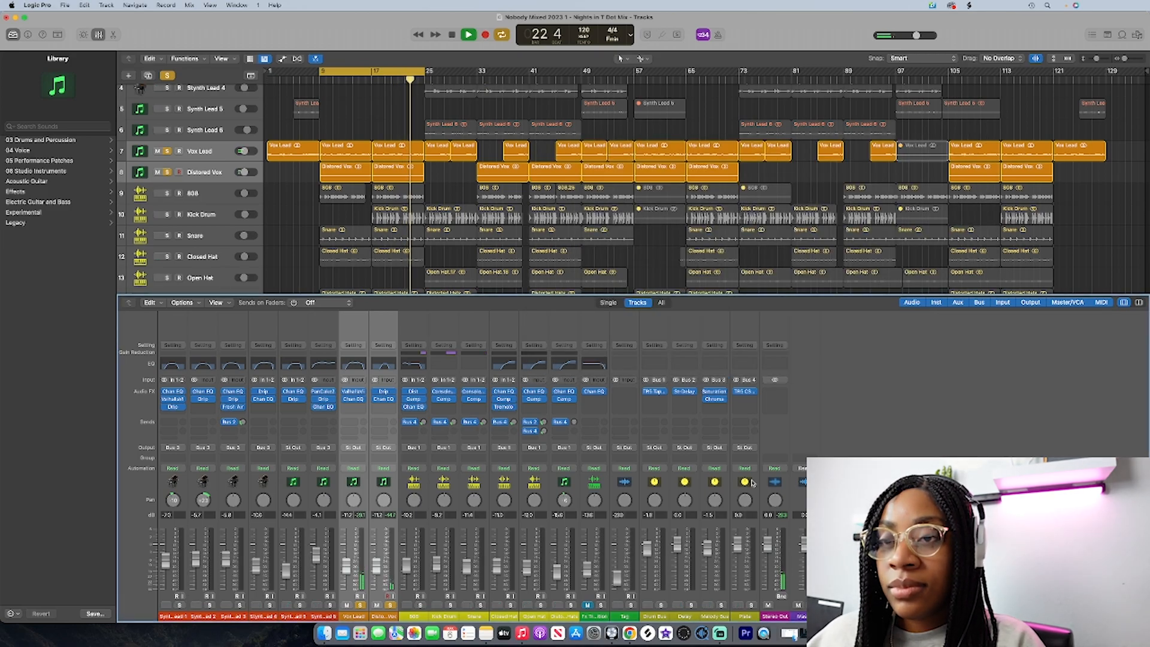
{"action": "left_click", "coordinate": [421, 605]}
{"action": "left_click", "coordinate": [451, 605]}
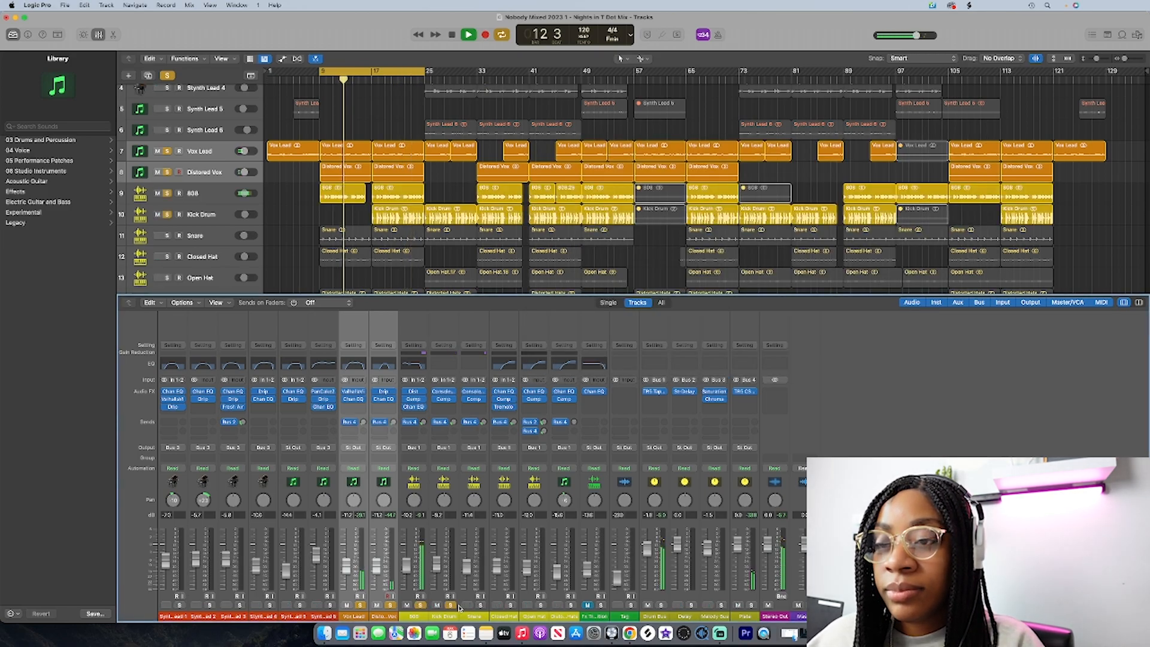
{"action": "left_click", "coordinate": [481, 605]}
{"action": "left_click", "coordinate": [511, 605]}
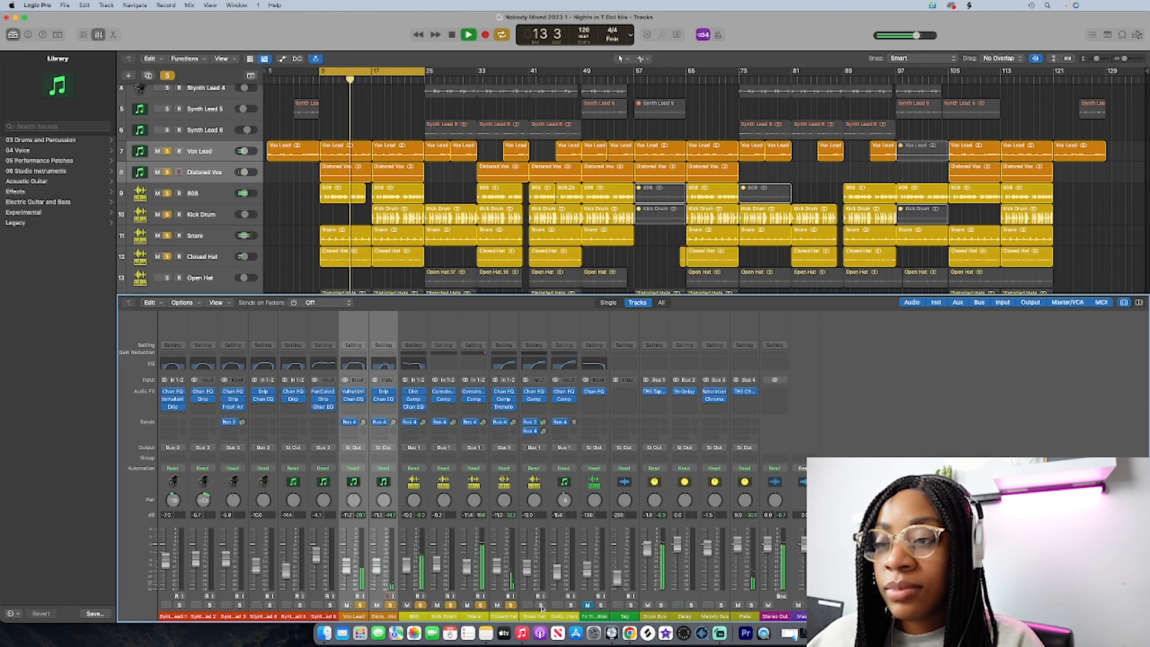
{"action": "left_click", "coordinate": [541, 604]}
{"action": "left_click", "coordinate": [570, 605]}
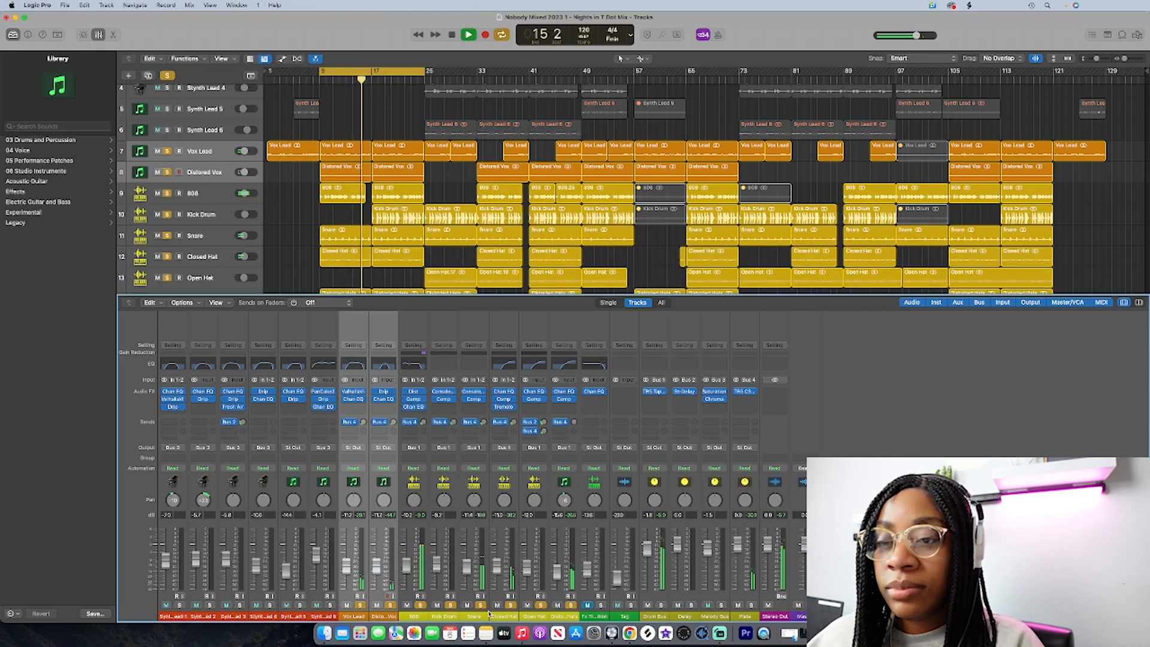
{"action": "left_click", "coordinate": [383, 616]}
{"action": "left_click", "coordinate": [354, 616]}
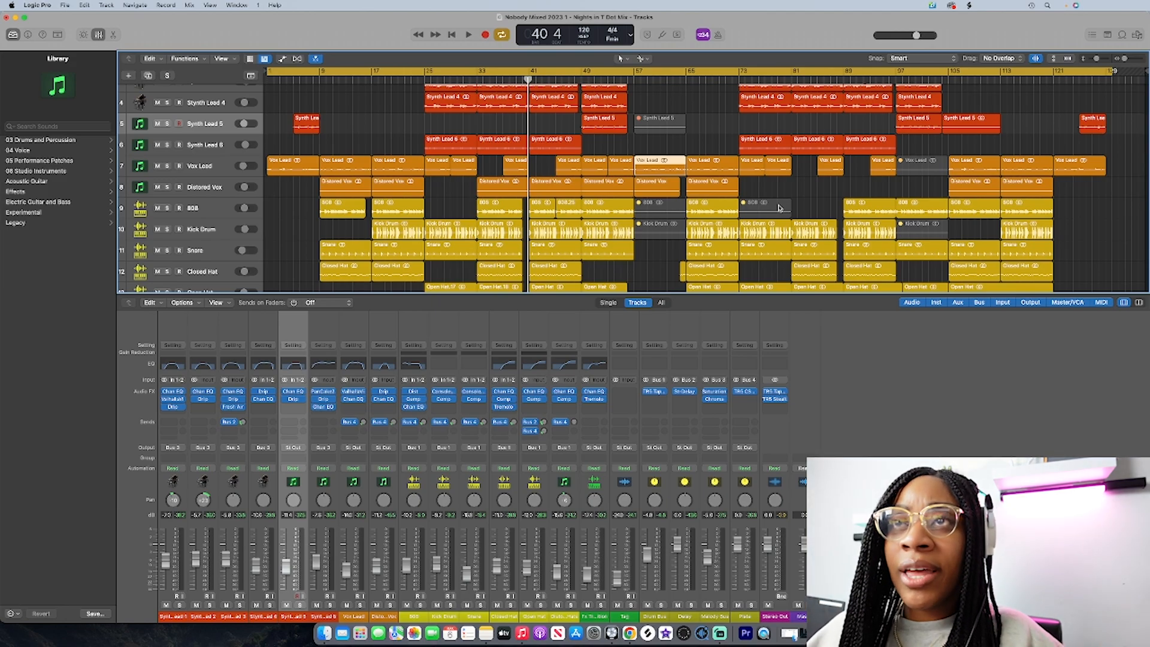
Step: Play the full mix from the beginning of the project at bar 1
{"action": "key", "text": "Return"}
{"action": "key", "text": "space"}
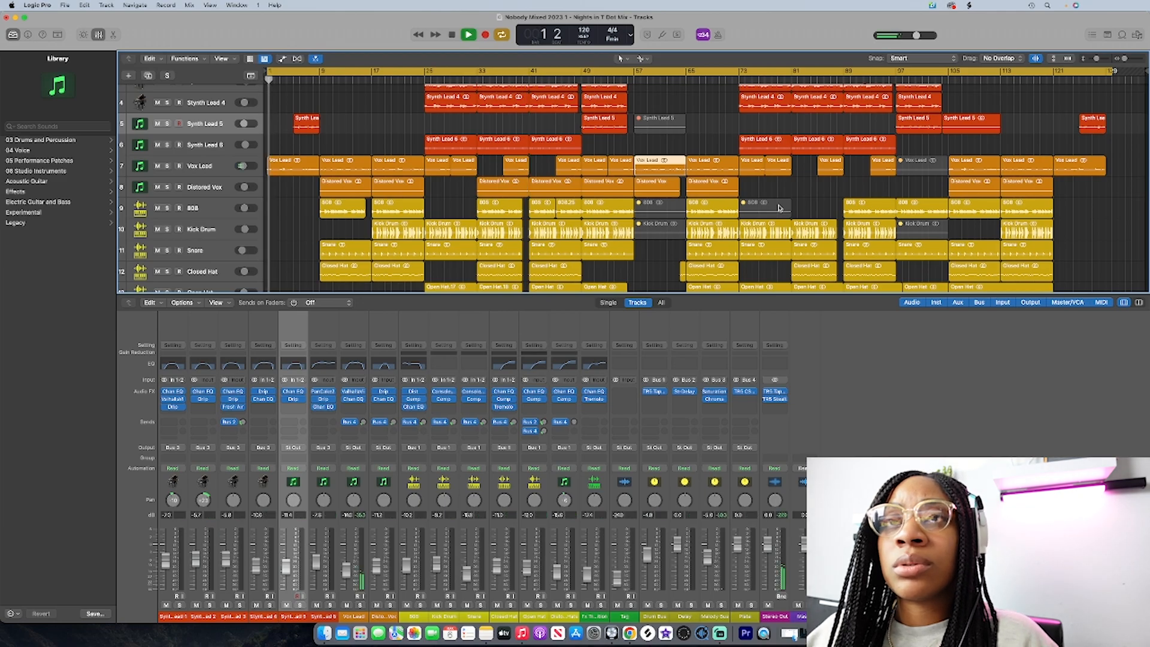